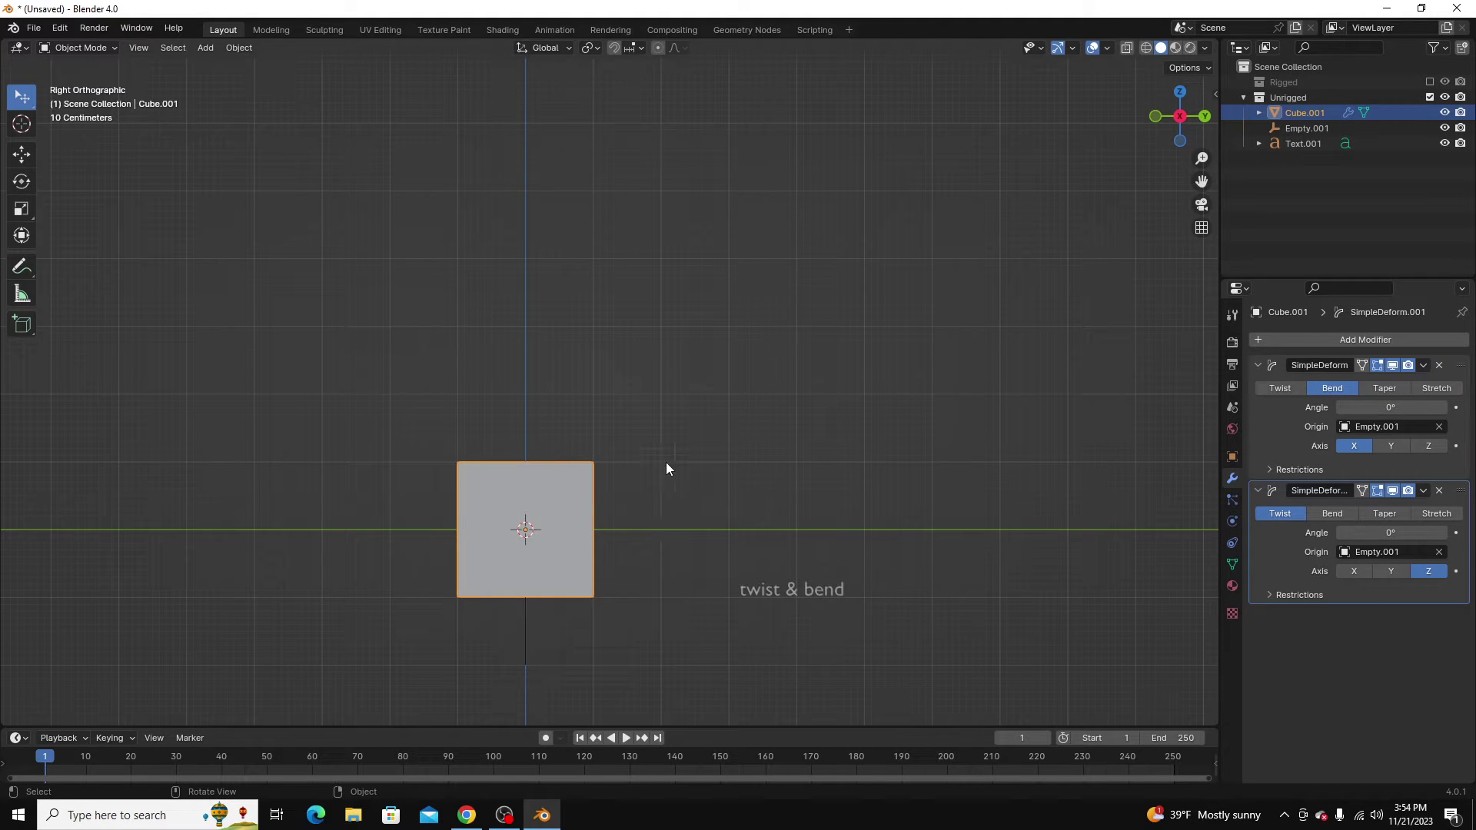
- From the Right orthographic view, try bending the cube and undo it, then try twisting it
{"action": "mouse_move", "coordinate": [673, 465]}
{"action": "middle_mouse_down"}
{"action": "mouse_move", "coordinate": [652, 485]}
{"action": "mouse_move", "coordinate": [498, 459]}
{"action": "mouse_move", "coordinate": [665, 454]}
{"action": "middle_mouse_up"}
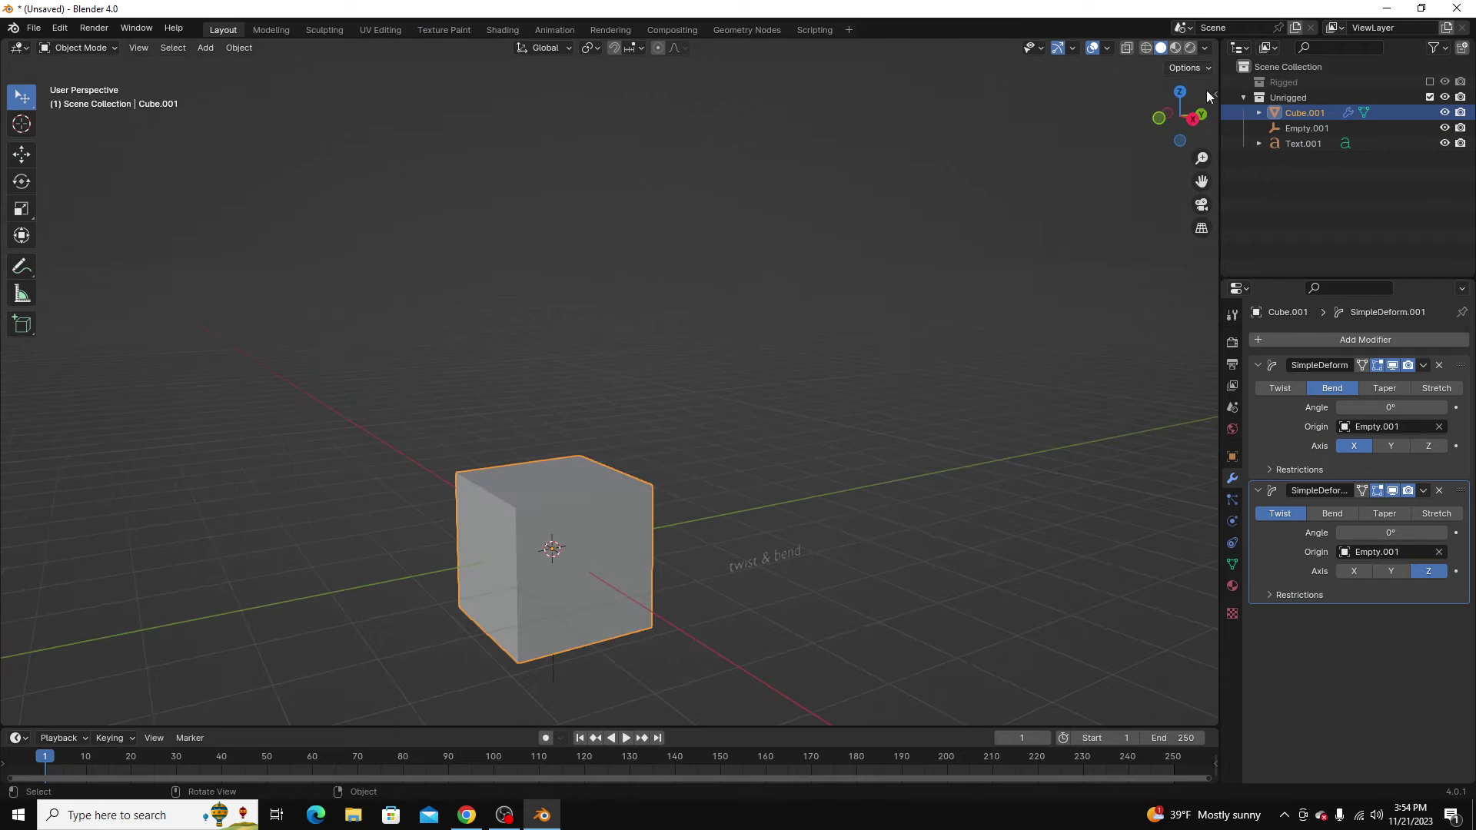
{"action": "left_click", "coordinate": [1193, 118]}
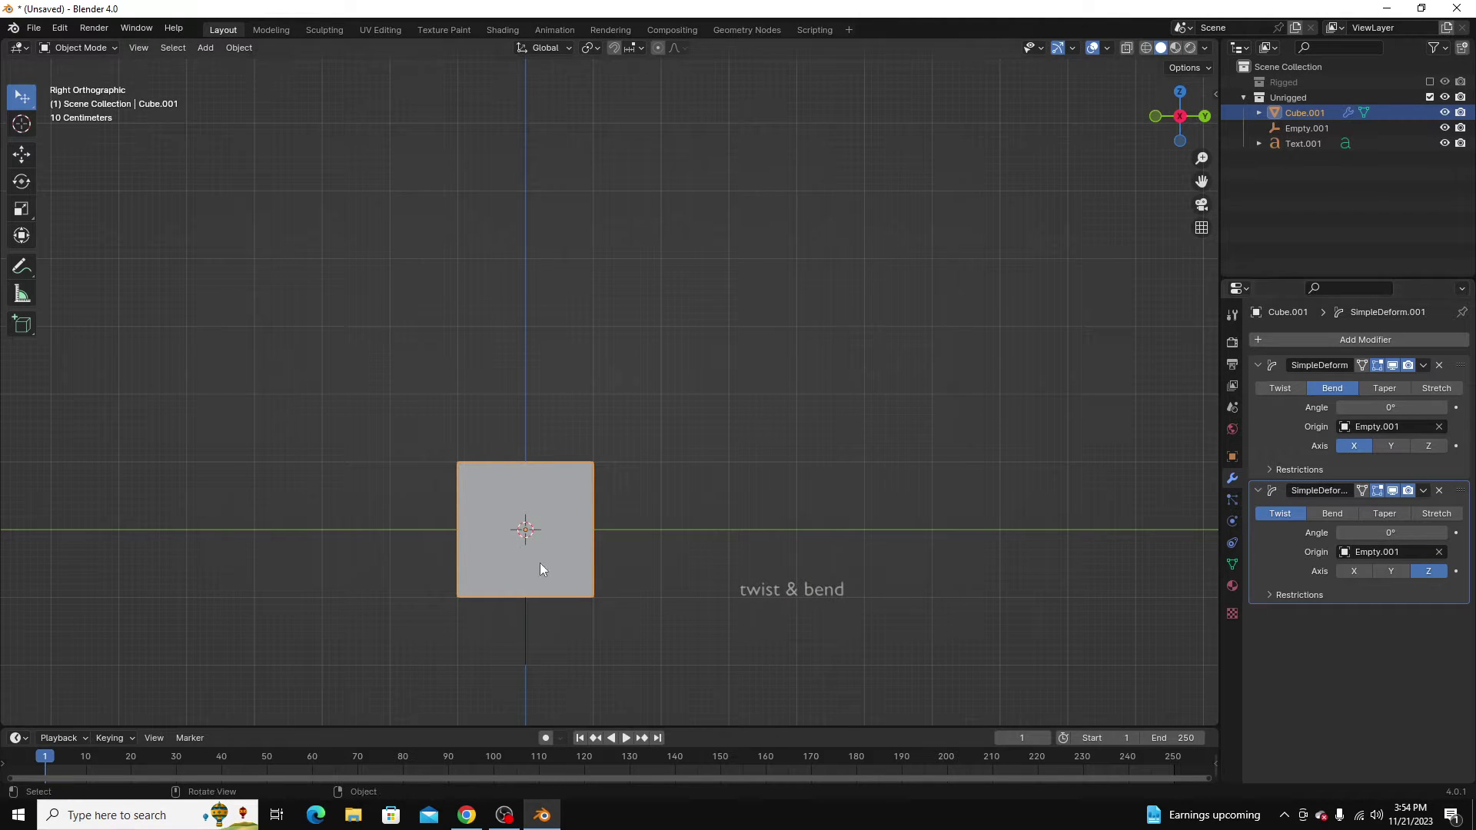
{"action": "mouse_move", "coordinate": [1376, 407]}
{"action": "left_mouse_down"}
{"action": "mouse_move", "coordinate": [1430, 408]}
{"action": "mouse_move", "coordinate": [1399, 407]}
{"action": "left_mouse_up"}
{"action": "key", "text": "ctrl+z"}
{"action": "left_click_drag", "start_coordinate": [1383, 533], "coordinate": [1322, 554]}
{"action": "middle_click_drag", "start_coordinate": [902, 445], "coordinate": [990, 432], "text": "shift"}
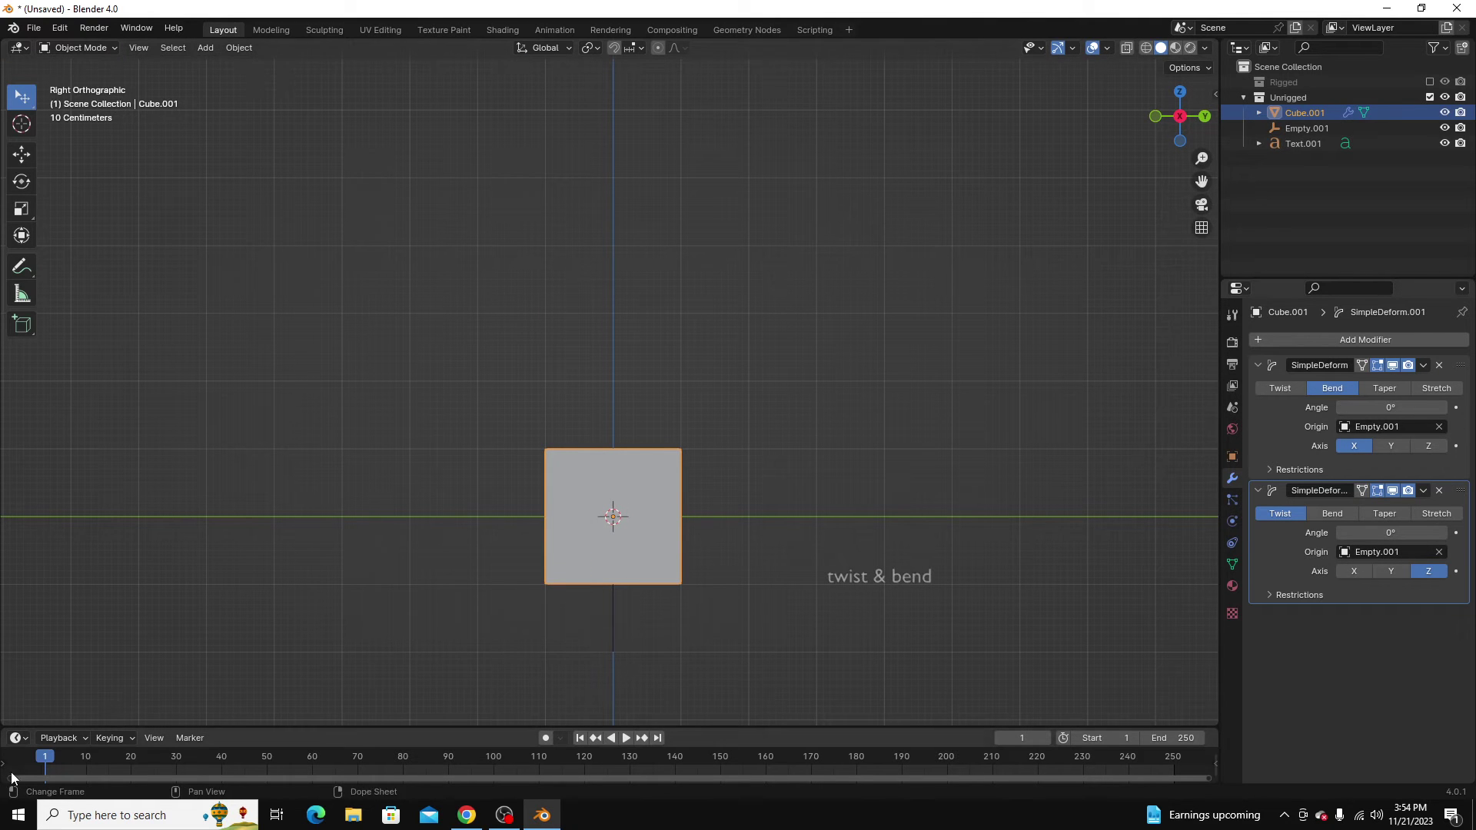
- Key the bend angle at frame 1, 47.6° at frame 31 and -10.8° at frame 82
{"action": "left_click", "coordinate": [1456, 408]}
{"action": "left_click", "coordinate": [182, 769]}
{"action": "left_click_drag", "start_coordinate": [1376, 408], "coordinate": [1332, 408]}
{"action": "left_click", "coordinate": [1456, 408]}
{"action": "left_click", "coordinate": [412, 758]}
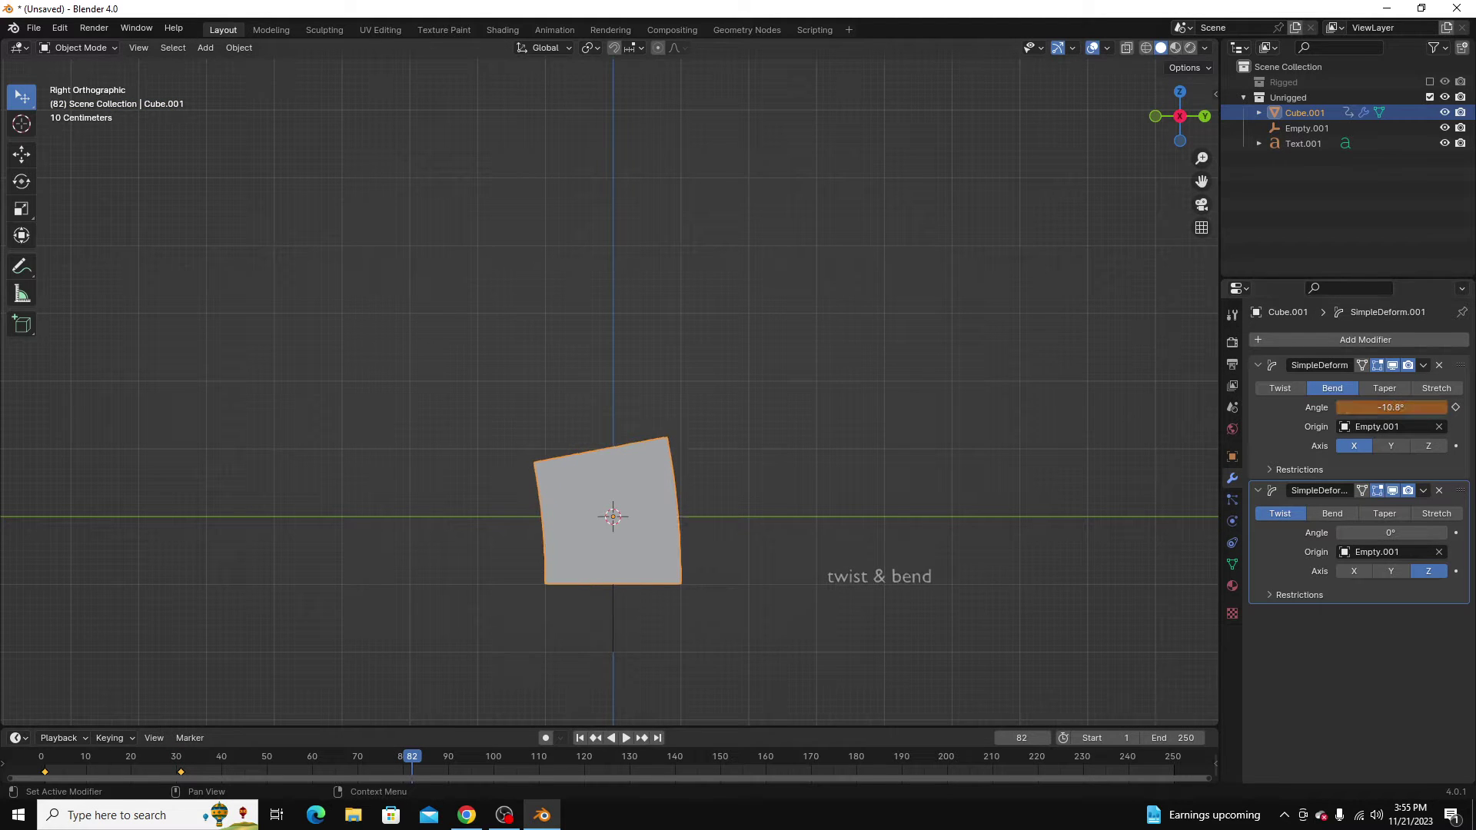
{"action": "left_click", "coordinate": [1454, 409]}
- Key the twist angle at -28.9° on frame 0, 59.2° on frame 42 and -97.3° on frame 86
{"action": "left_click", "coordinate": [43, 756]}
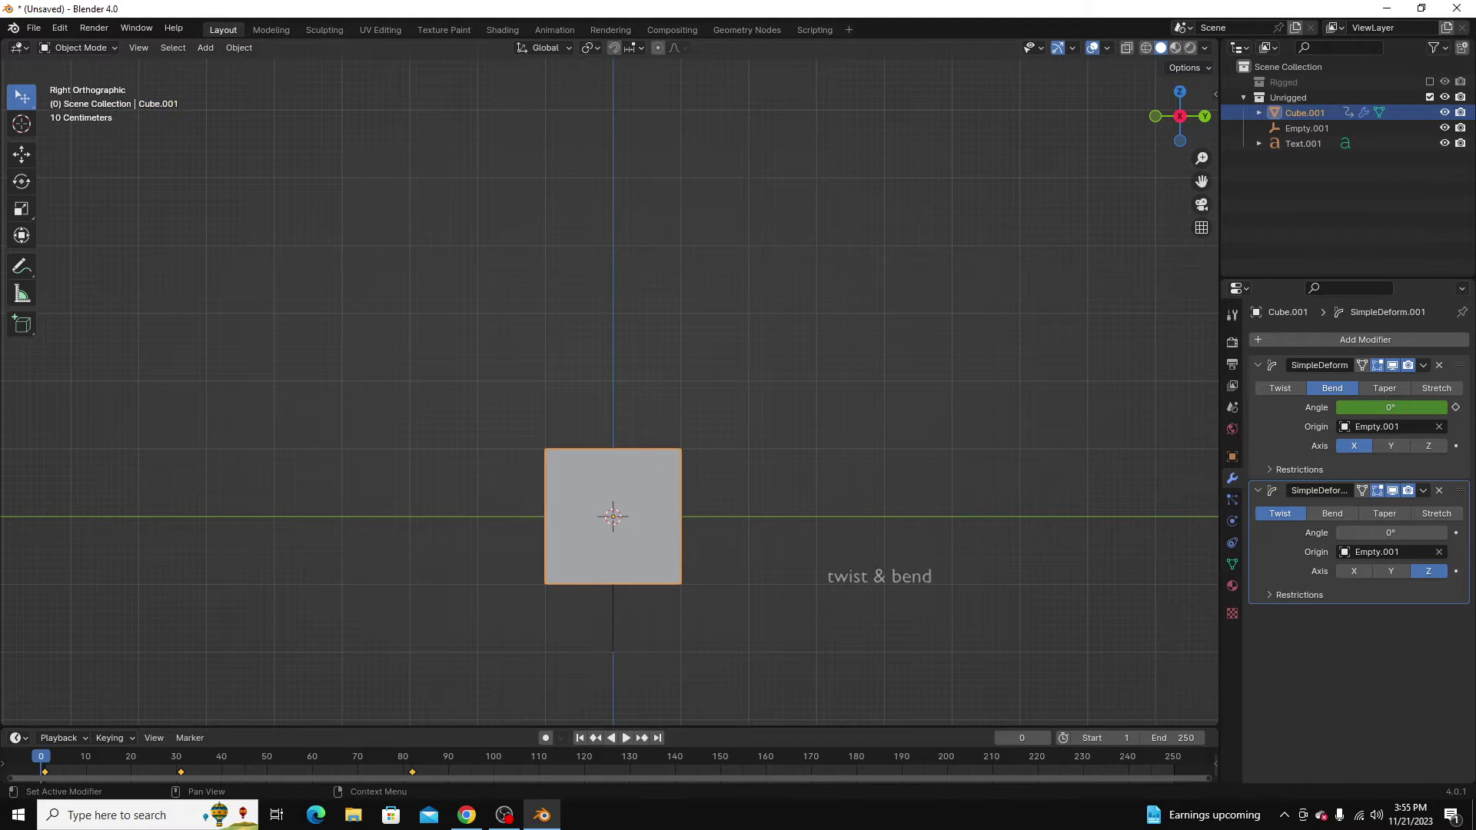
{"action": "left_click_drag", "start_coordinate": [1438, 532], "coordinate": [1380, 533]}
{"action": "left_click", "coordinate": [1455, 533]}
{"action": "left_click_drag", "start_coordinate": [208, 756], "coordinate": [230, 756]}
{"action": "left_click_drag", "start_coordinate": [1393, 533], "coordinate": [1445, 533]}
{"action": "left_click", "coordinate": [429, 756]}
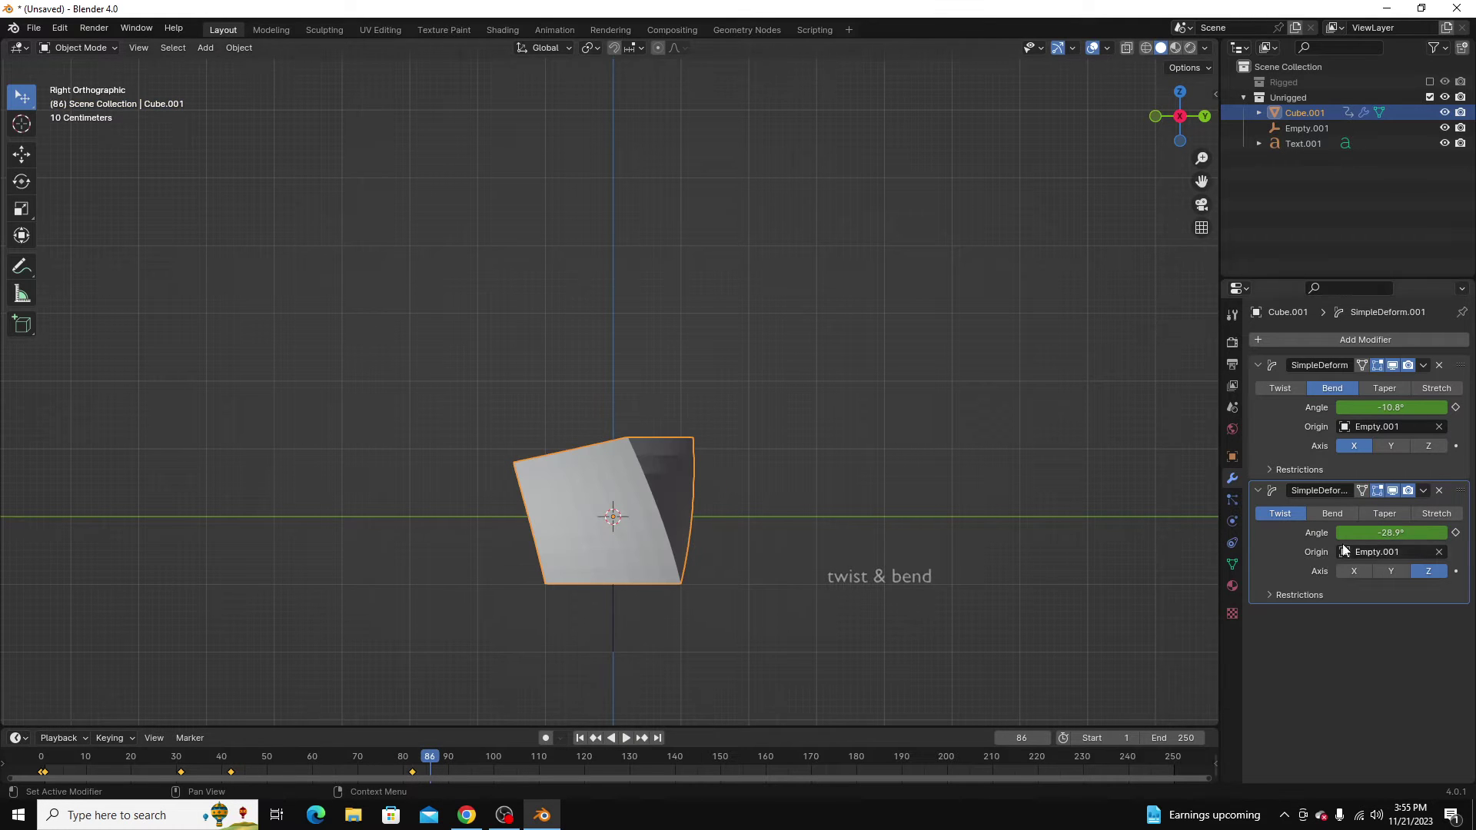
{"action": "left_click_drag", "start_coordinate": [1348, 538], "coordinate": [1303, 538]}
{"action": "left_click", "coordinate": [1455, 533]}
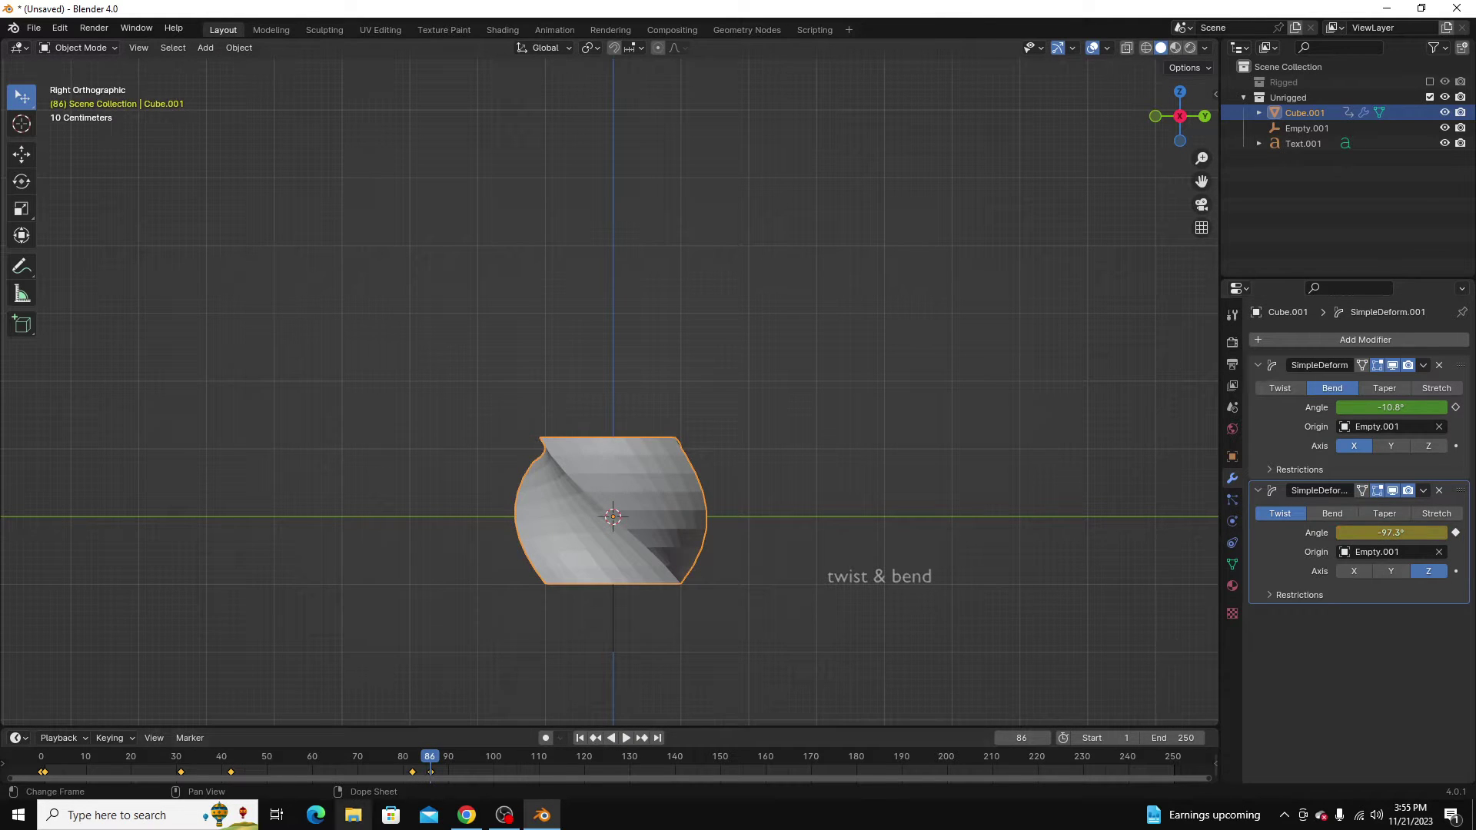
- Play the bend and twist animation from the start, then undo it back to a square cube
{"action": "key", "text": "shift+Left"}
{"action": "key", "text": "space"}
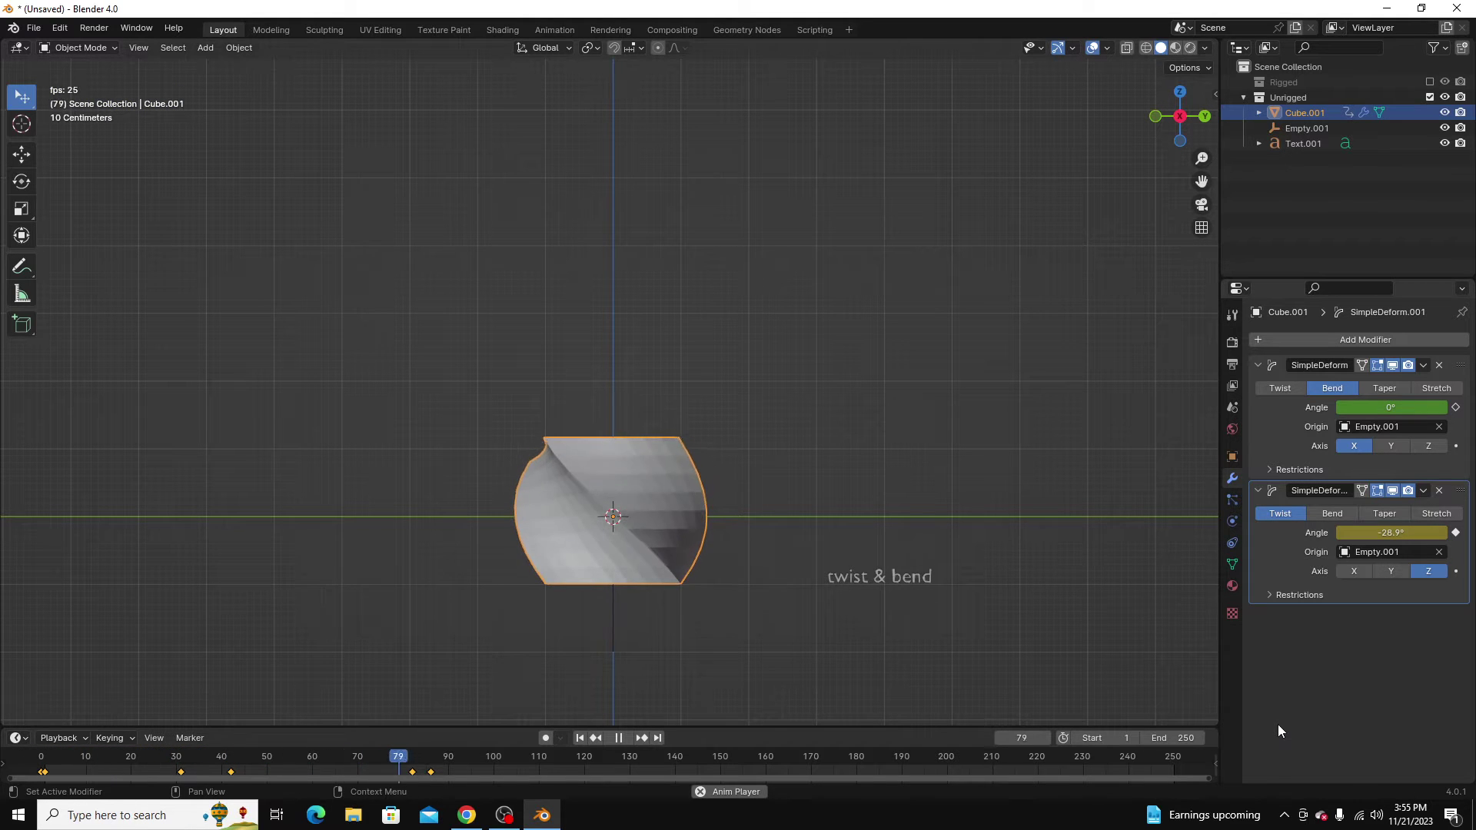
{"action": "key", "text": "space"}
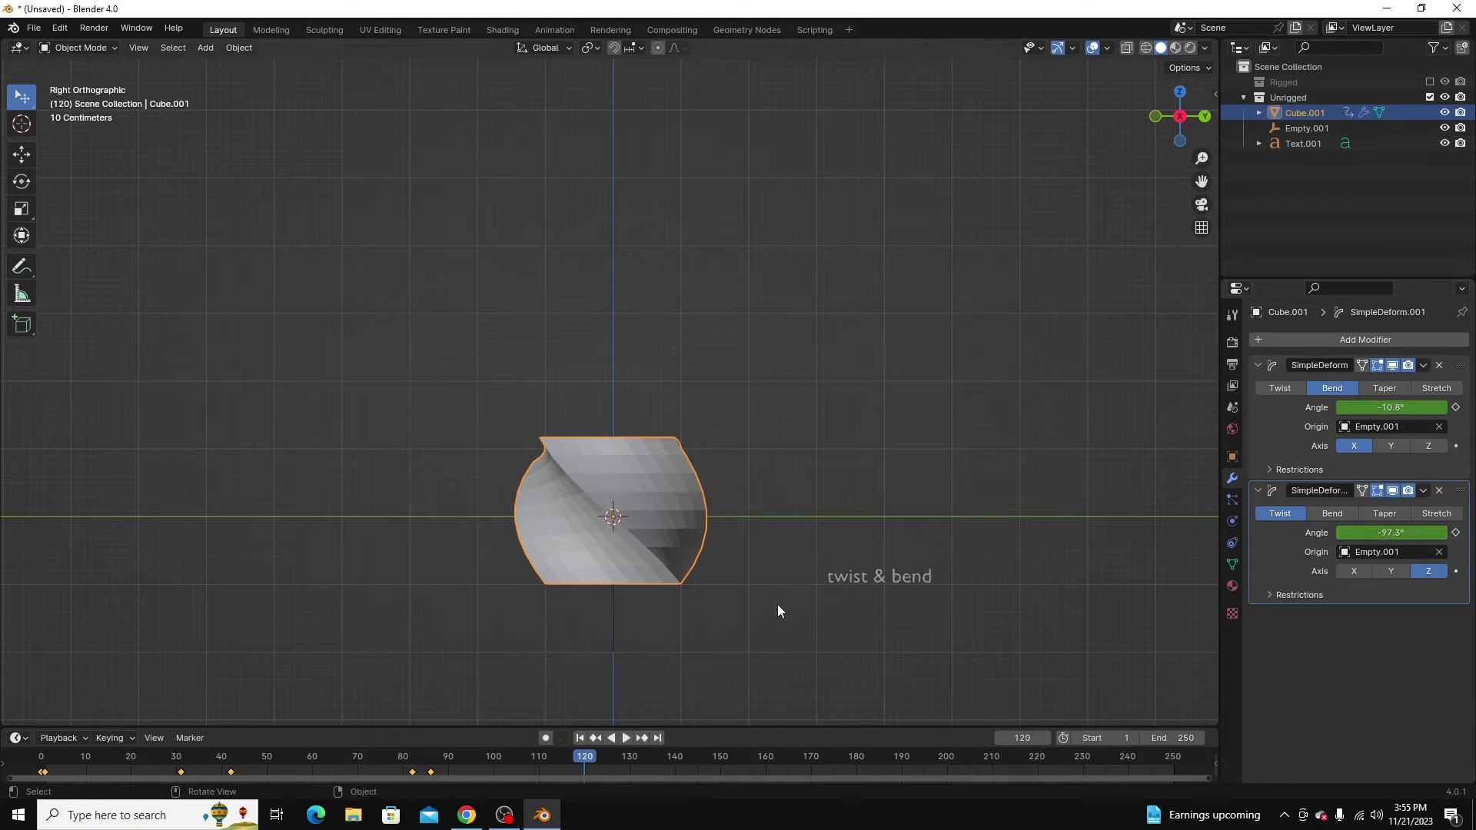
{"action": "key", "text": "ctrl+z"}
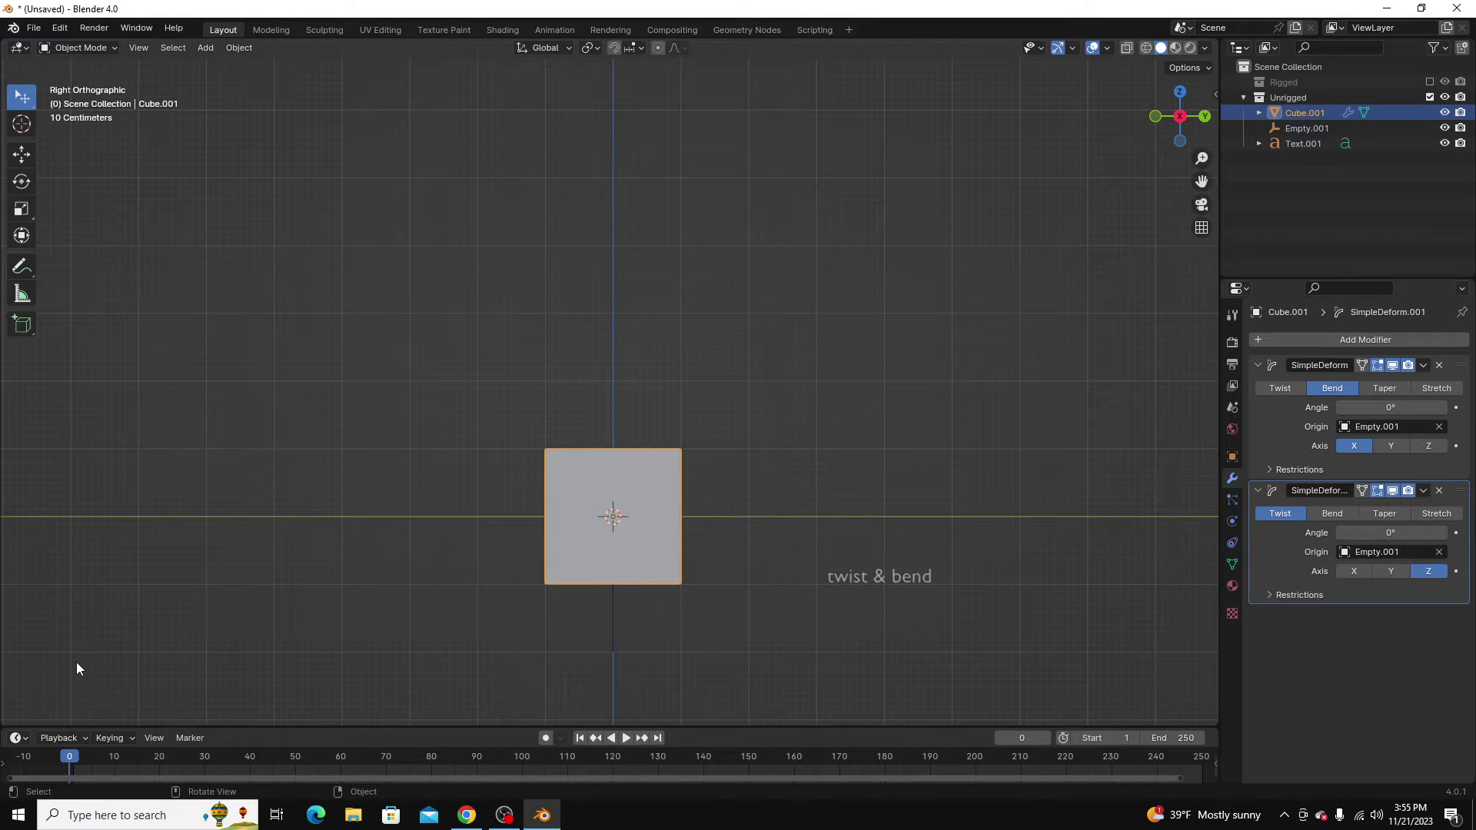
- Swap the Unrigged collection for the Rigged one and select the rigged cube to view its modifiers
{"action": "left_click", "coordinate": [1429, 97]}
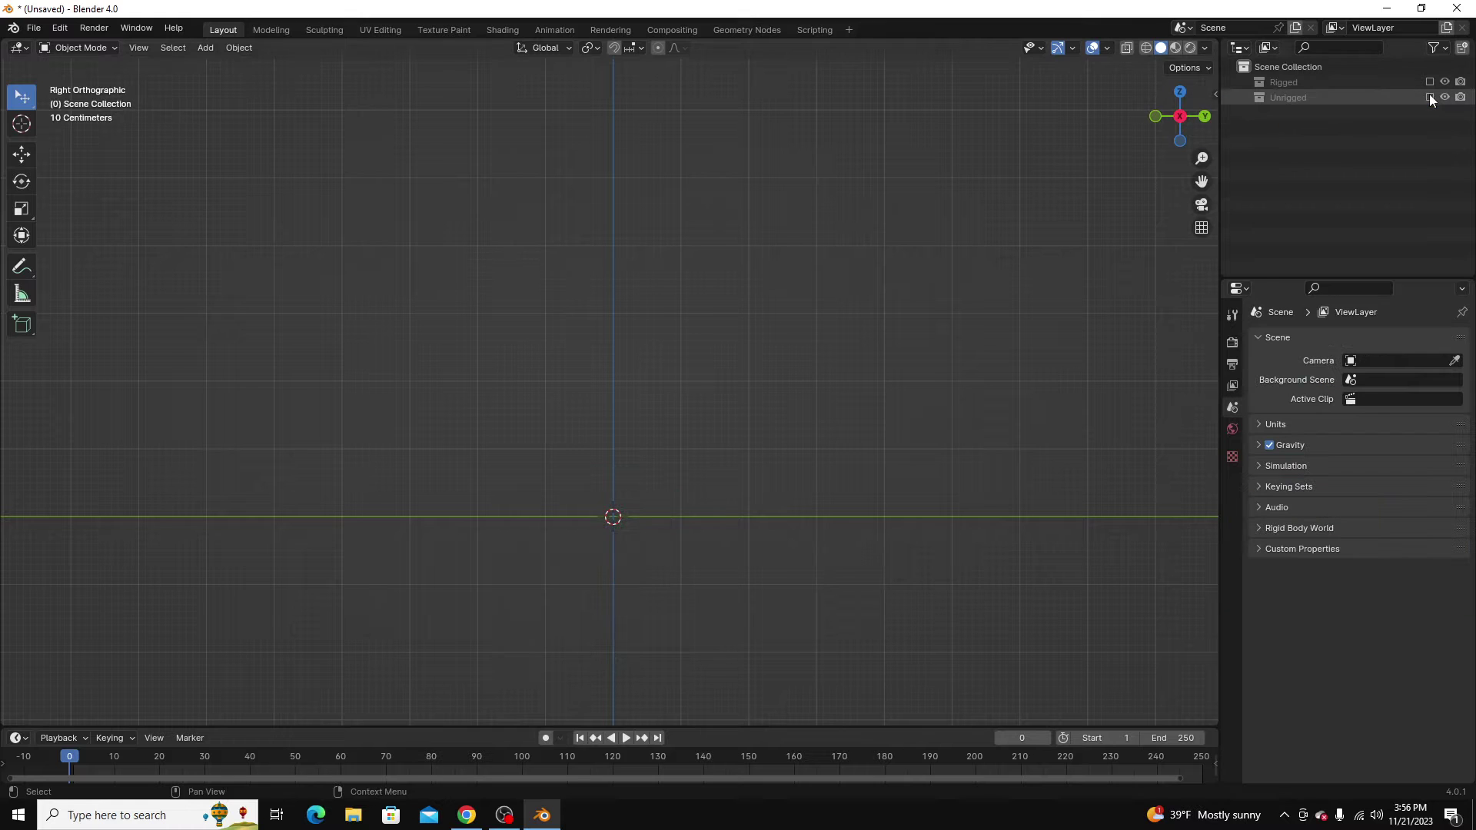
{"action": "left_click", "coordinate": [1430, 82]}
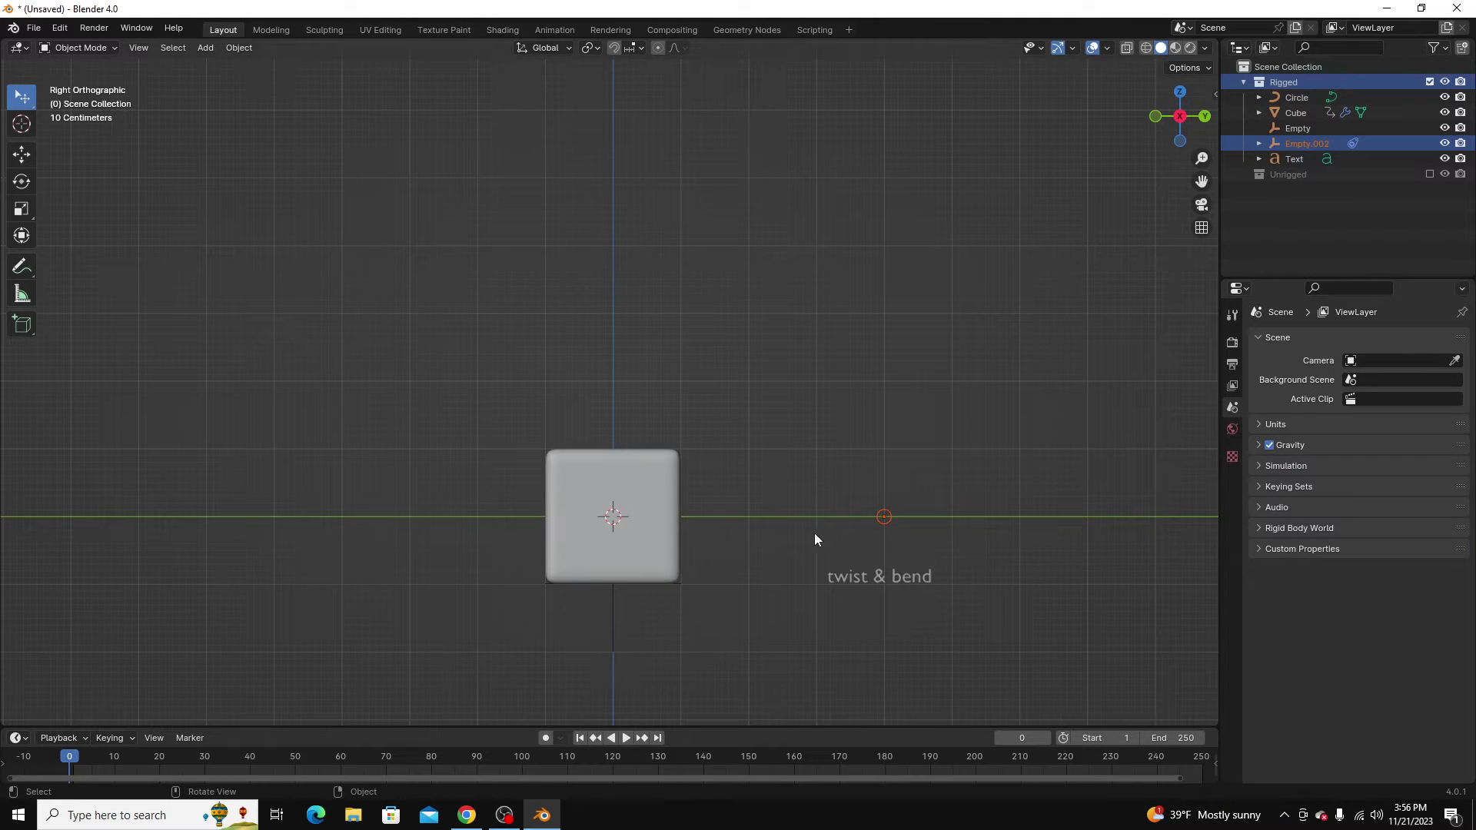
{"action": "scroll", "coordinate": [736, 533], "scroll_direction": "right", "scroll_amount": 3}
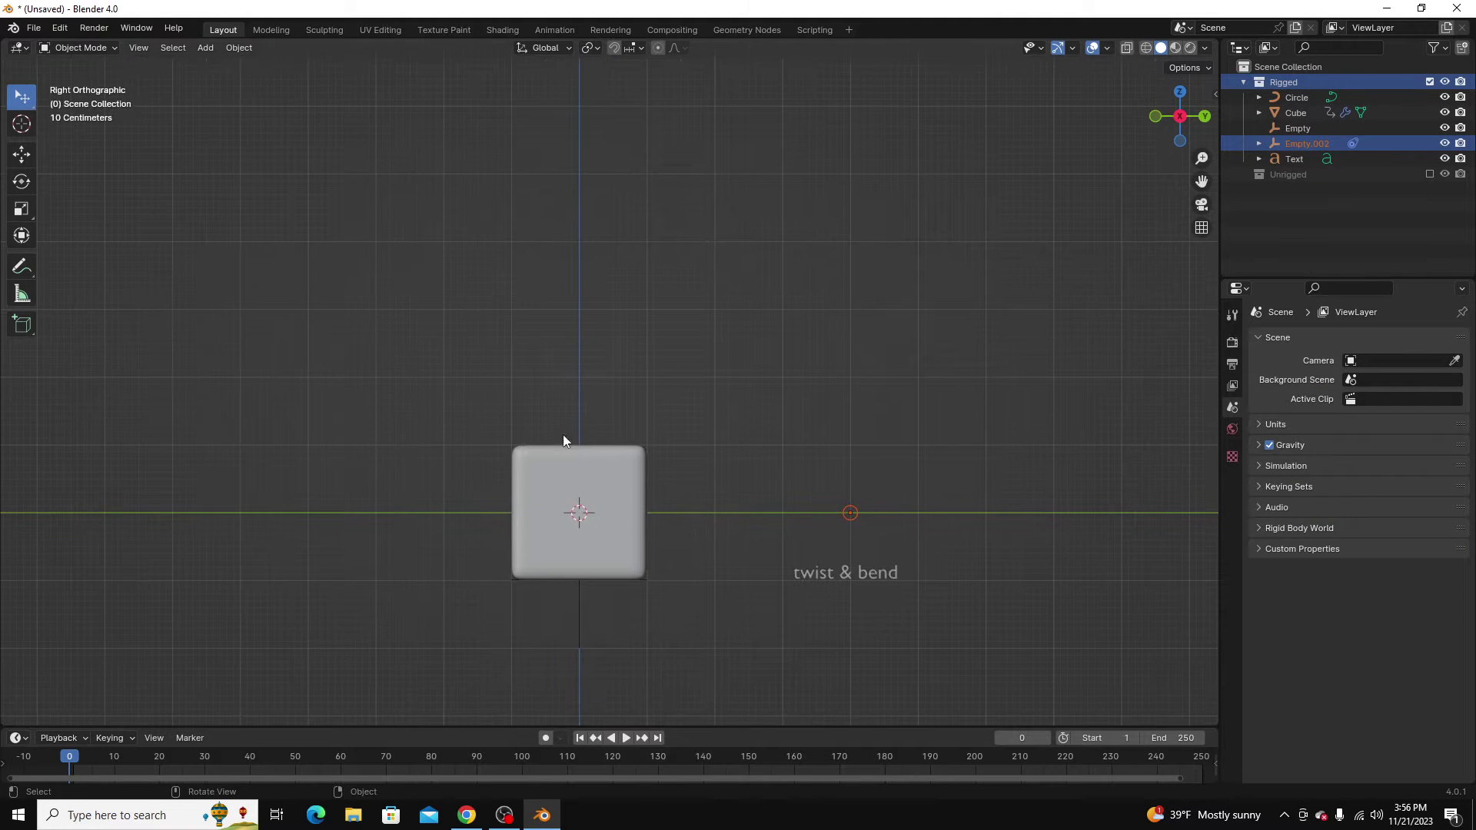
{"action": "left_click", "coordinate": [560, 464]}
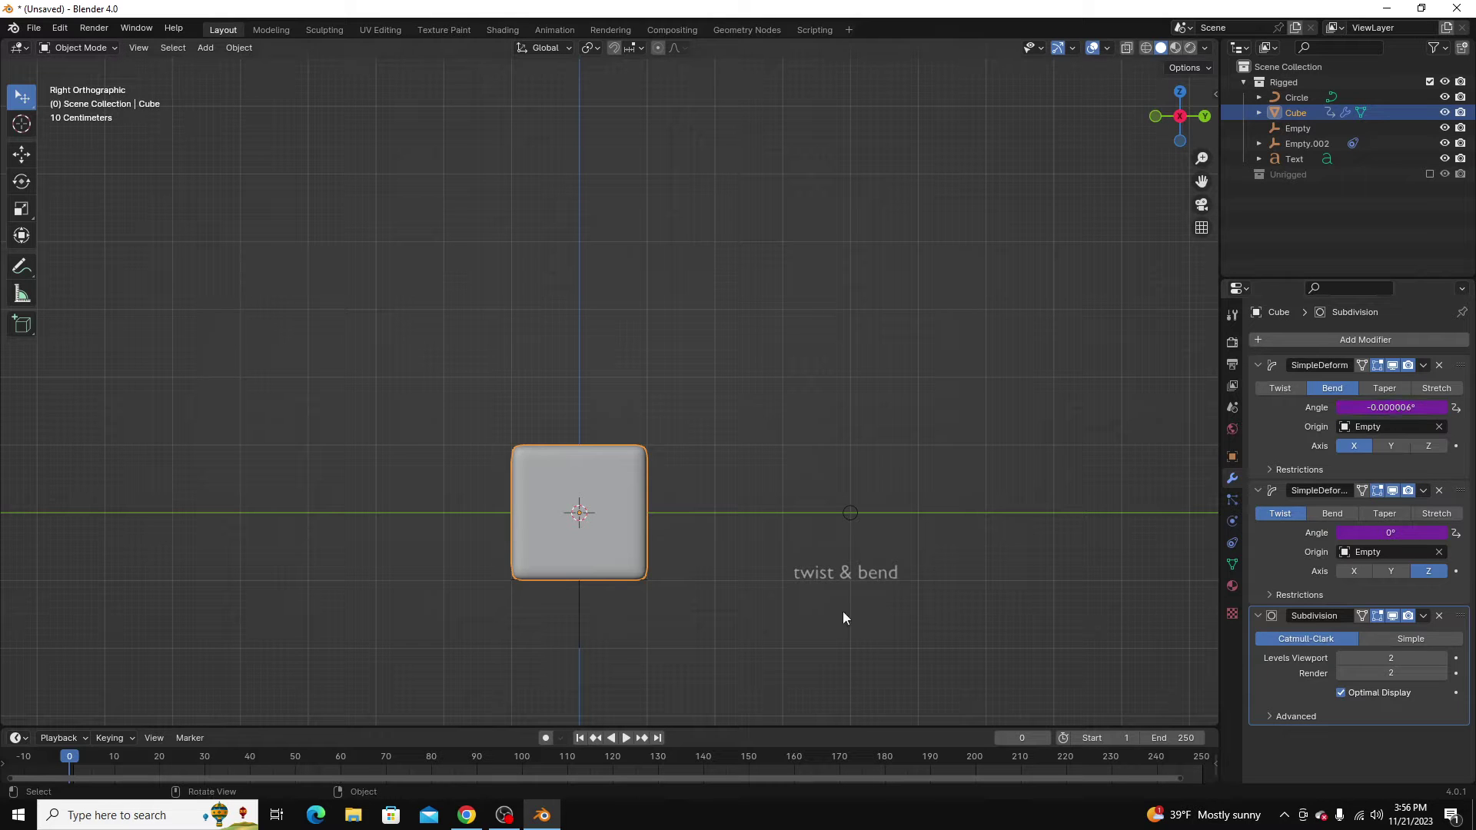
- Move Empty.002 to watch the rigged cube bend and twist, then cancel and undo the move
{"action": "left_click", "coordinate": [851, 521]}
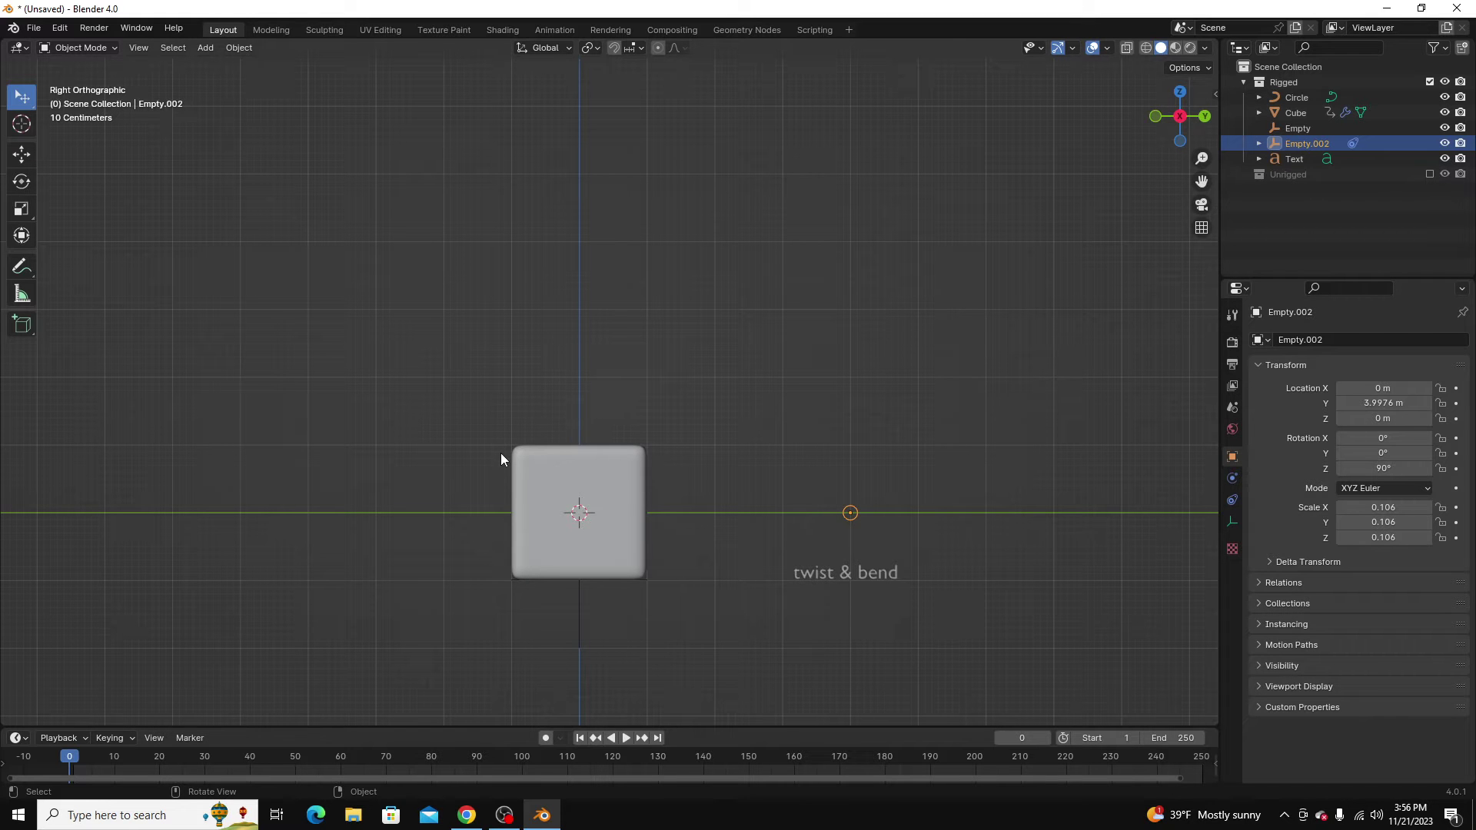
{"action": "key", "text": "g"}
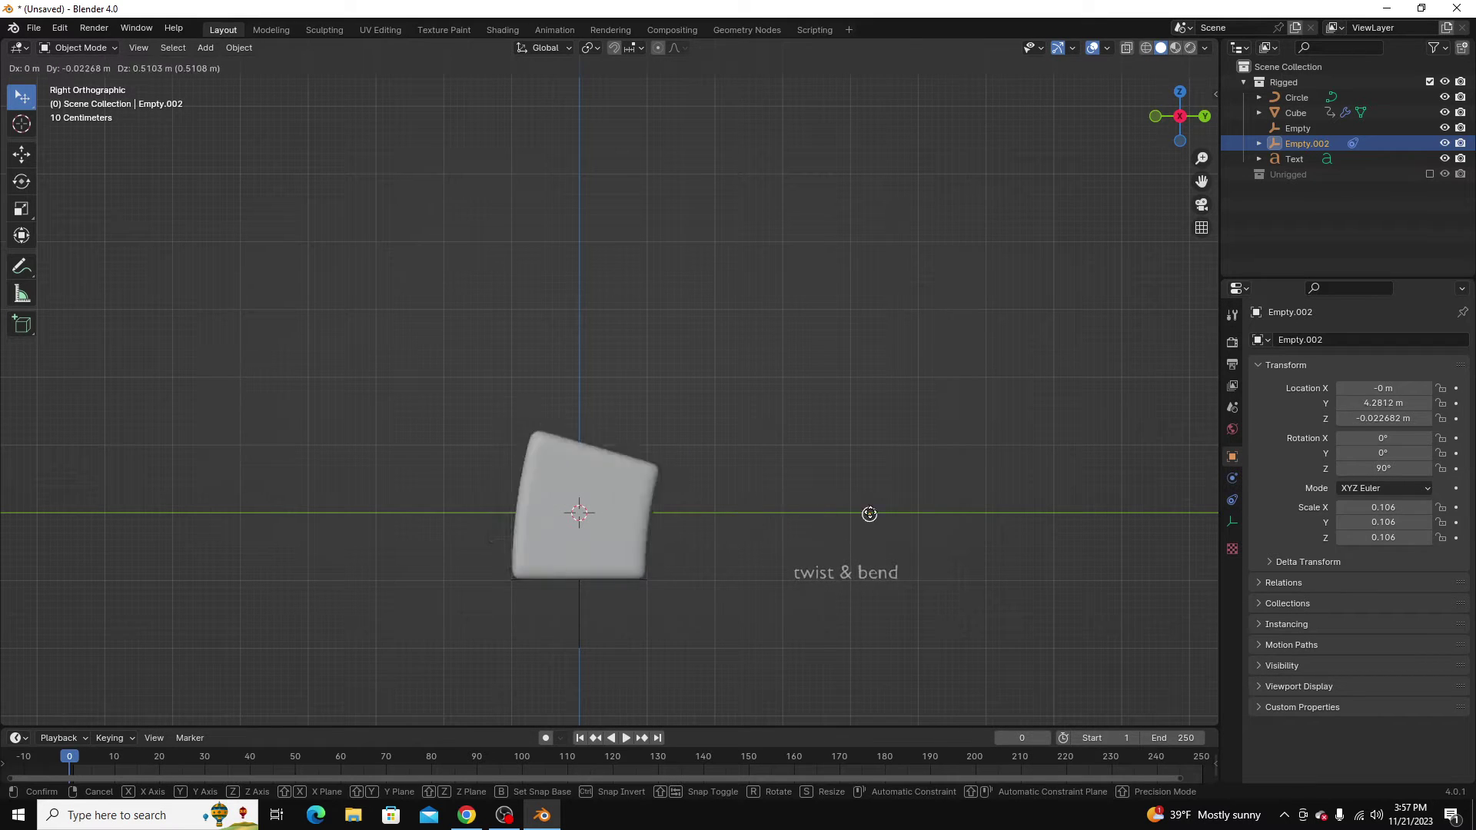
{"action": "right_click", "coordinate": [815, 511]}
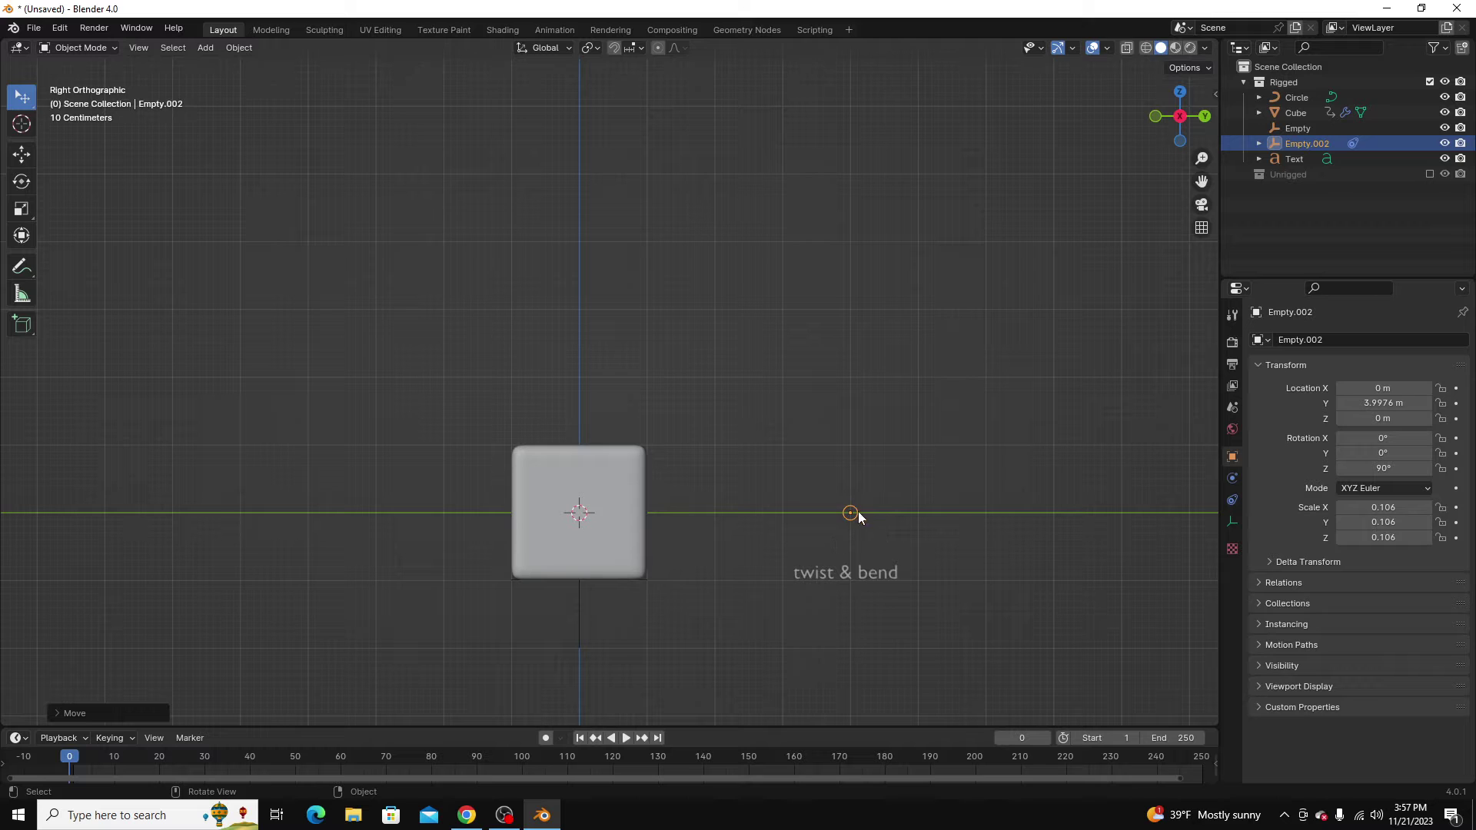
{"action": "left_click_drag", "start_coordinate": [851, 515], "coordinate": [807, 485]}
{"action": "key", "text": "ctrl+z"}
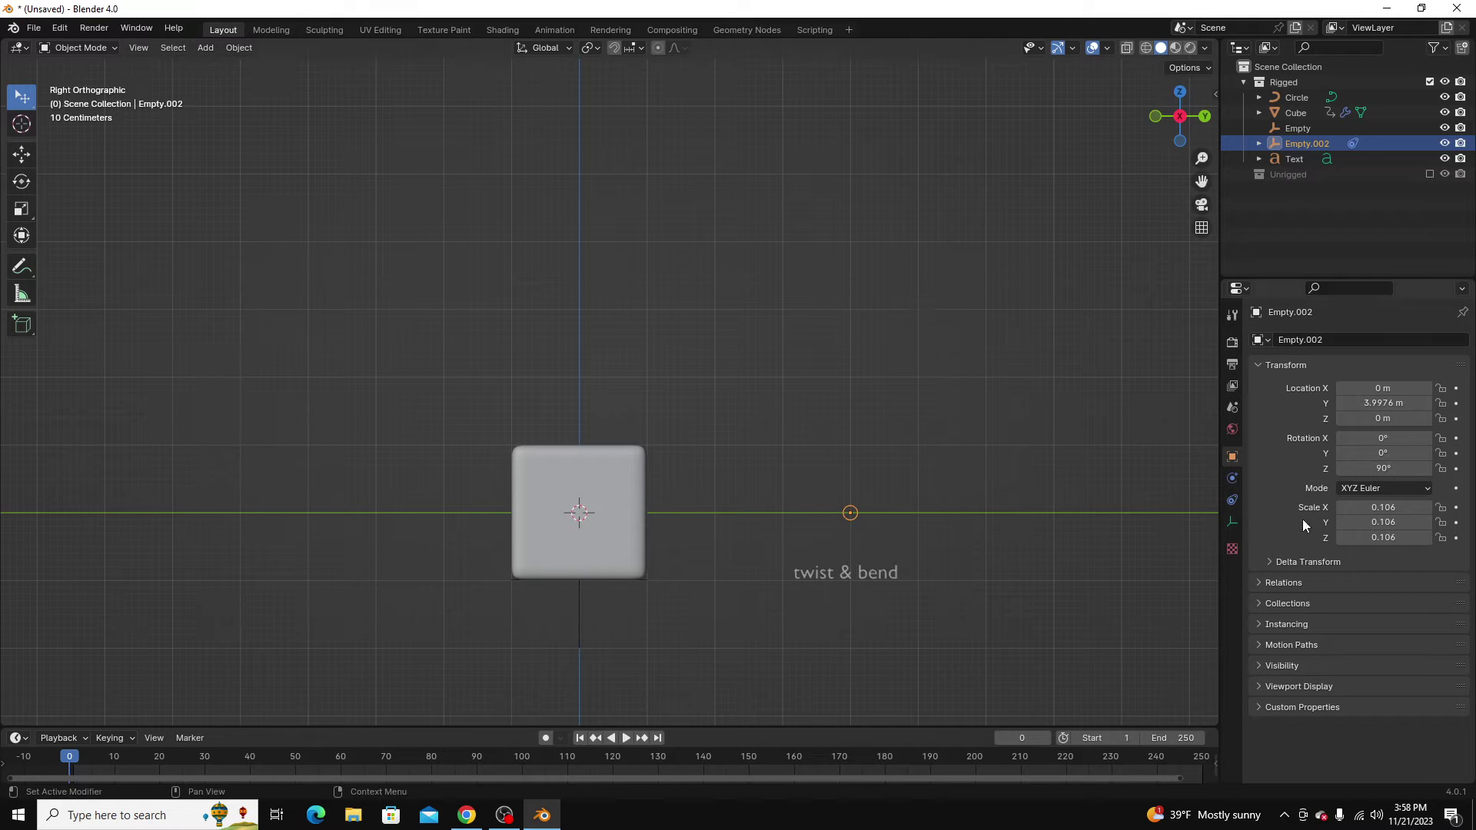
- Swap the Rigged collection back for the Unrigged one and select Cube.001
{"action": "left_click", "coordinate": [1429, 82]}
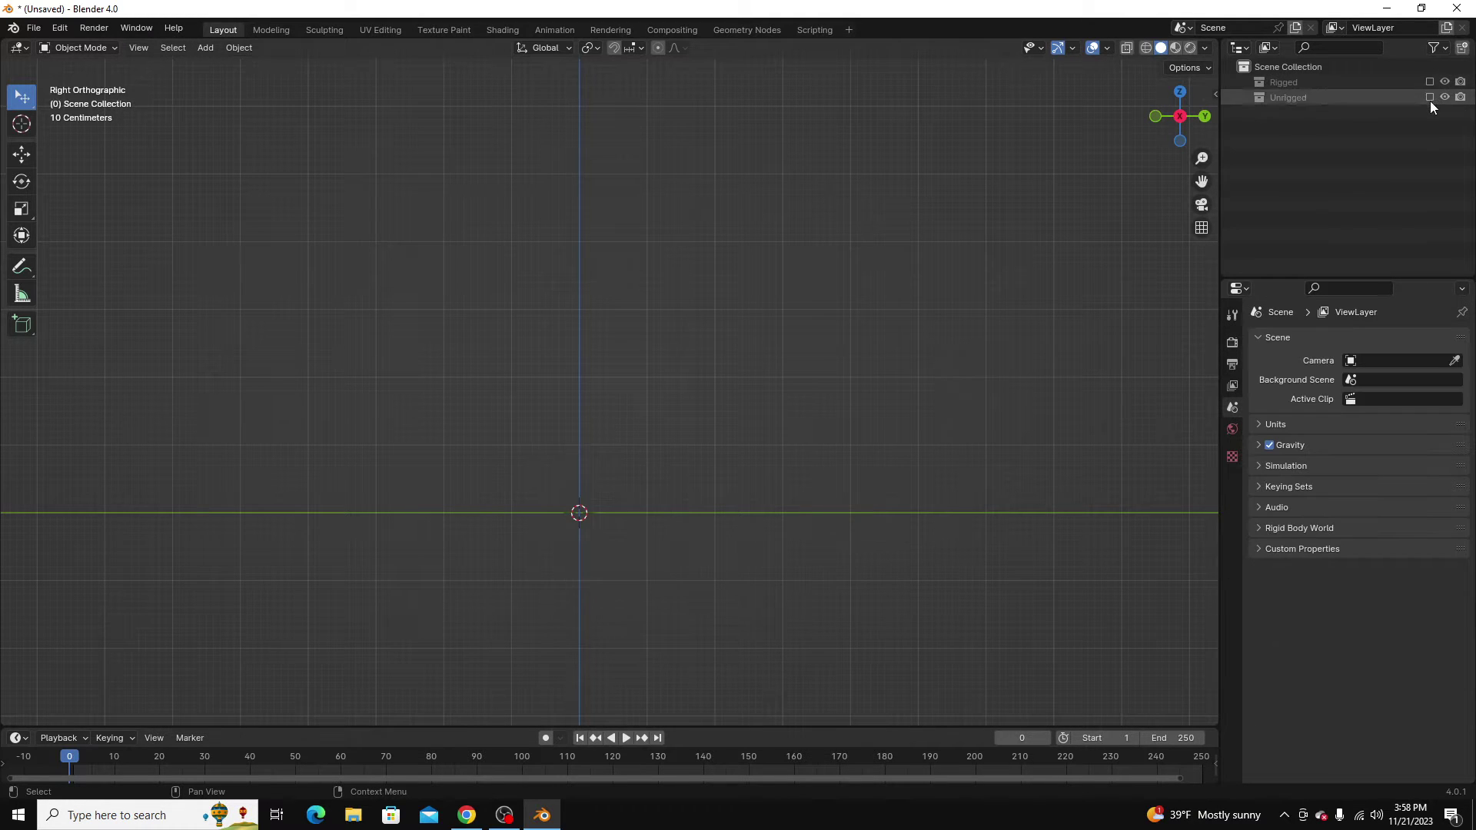
{"action": "left_click", "coordinate": [1429, 98]}
{"action": "left_click", "coordinate": [588, 528]}
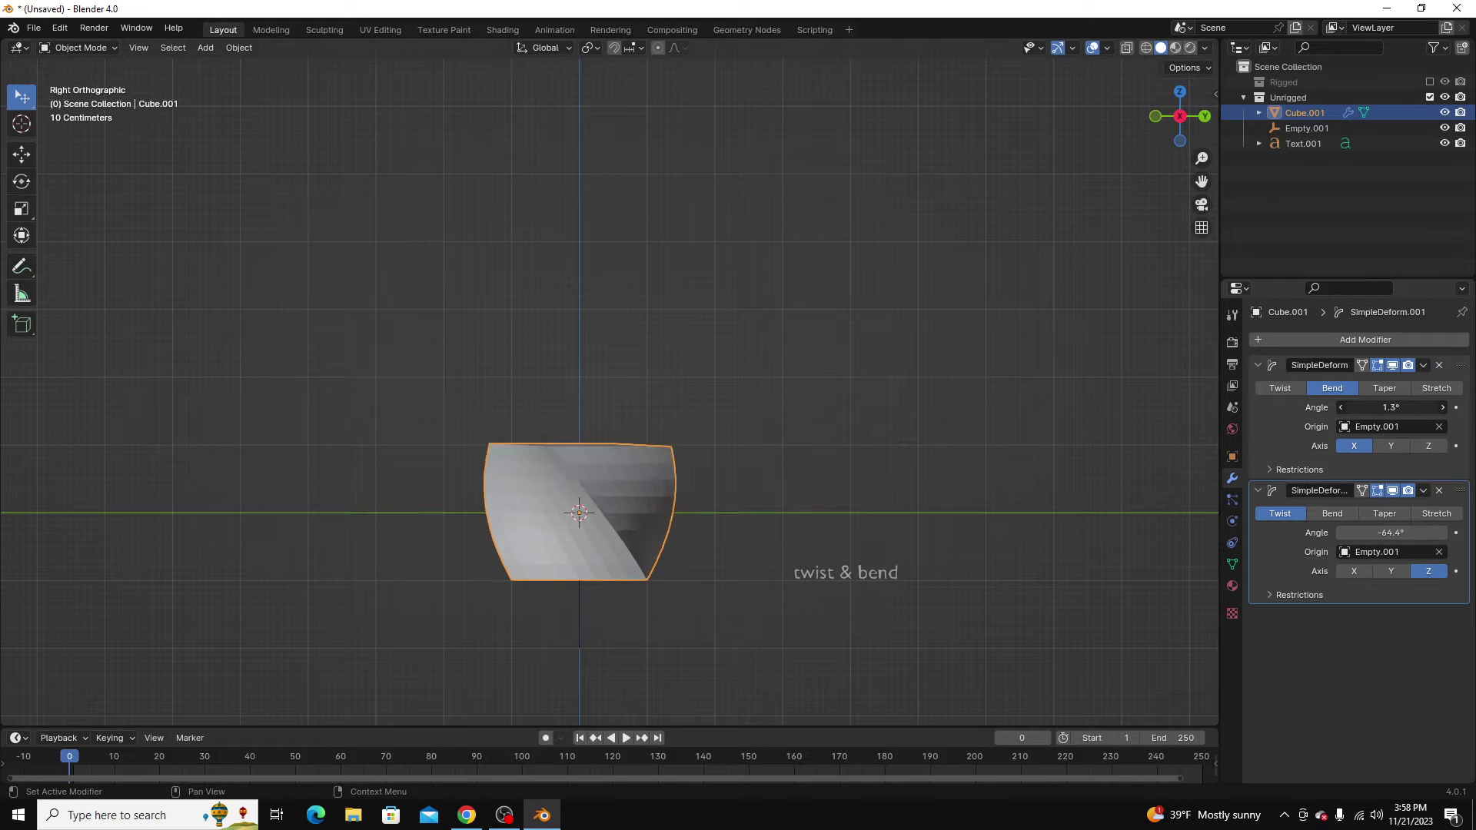
- Set Cube.001's Bend and Twist SimpleDeform angles to 0°
{"action": "left_click", "coordinate": [1391, 408]}
{"action": "type", "text": "0"}
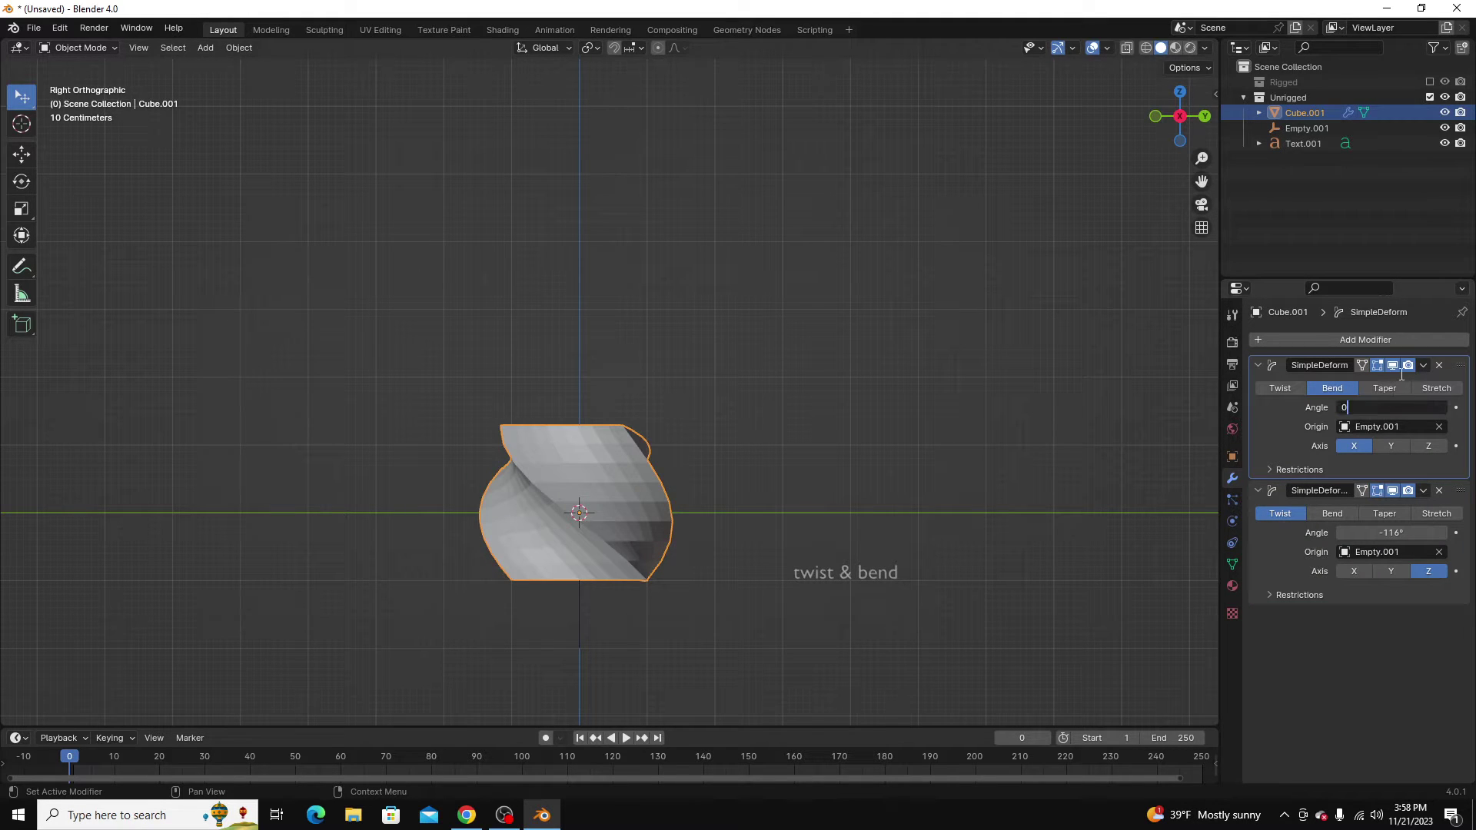
{"action": "key", "text": "Return"}
{"action": "left_click", "coordinate": [1390, 533]}
{"action": "type", "text": "0"}
{"action": "key", "text": "Return"}
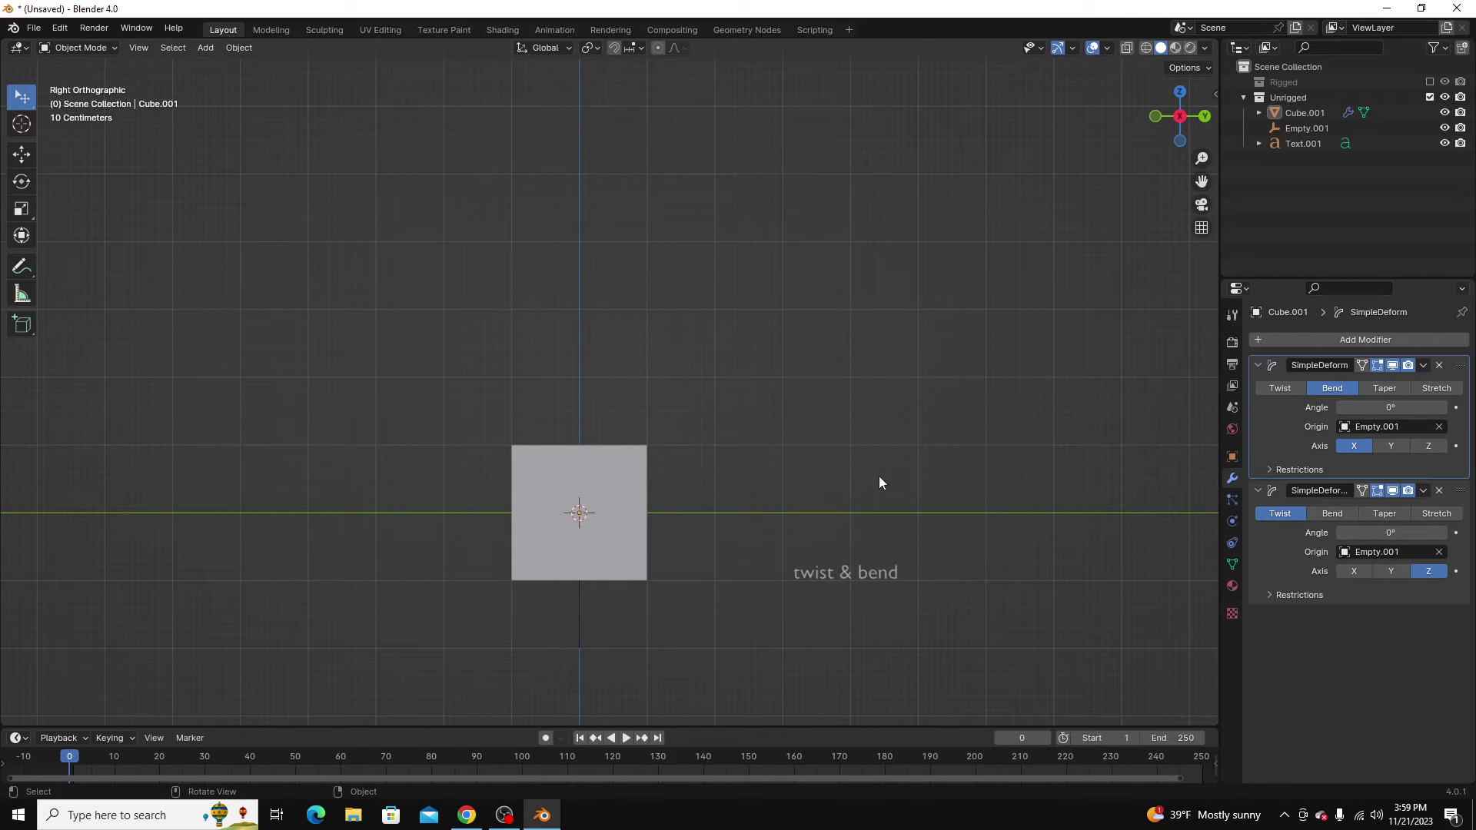
- Check the cube in wireframe, return to solid display, and add a new empty
{"action": "left_click", "coordinate": [593, 483]}
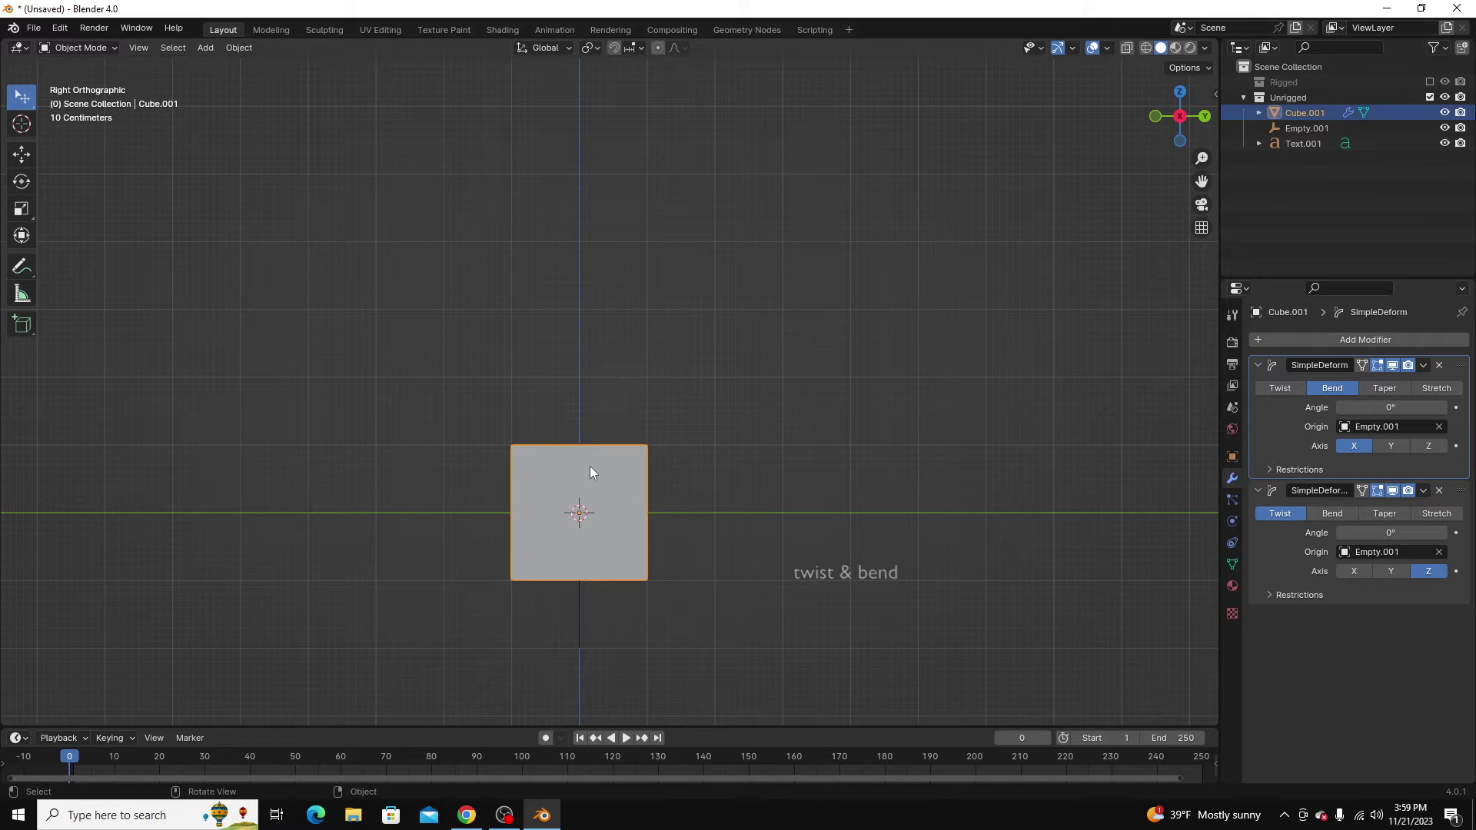
{"action": "left_click", "coordinate": [1146, 47]}
{"action": "left_click", "coordinate": [1161, 47]}
{"action": "left_click", "coordinate": [870, 508]}
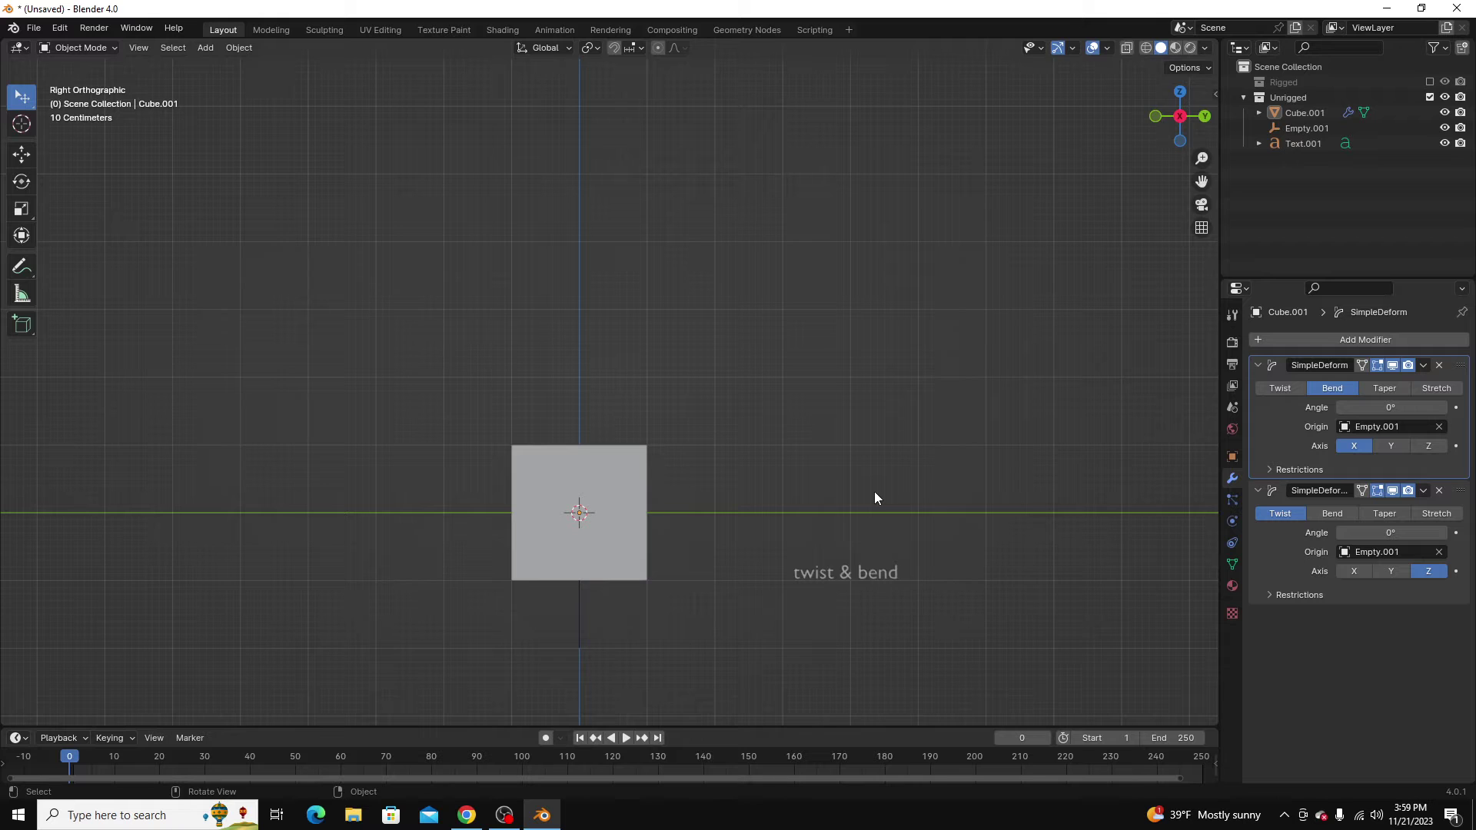
{"action": "key", "text": "shift+a"}
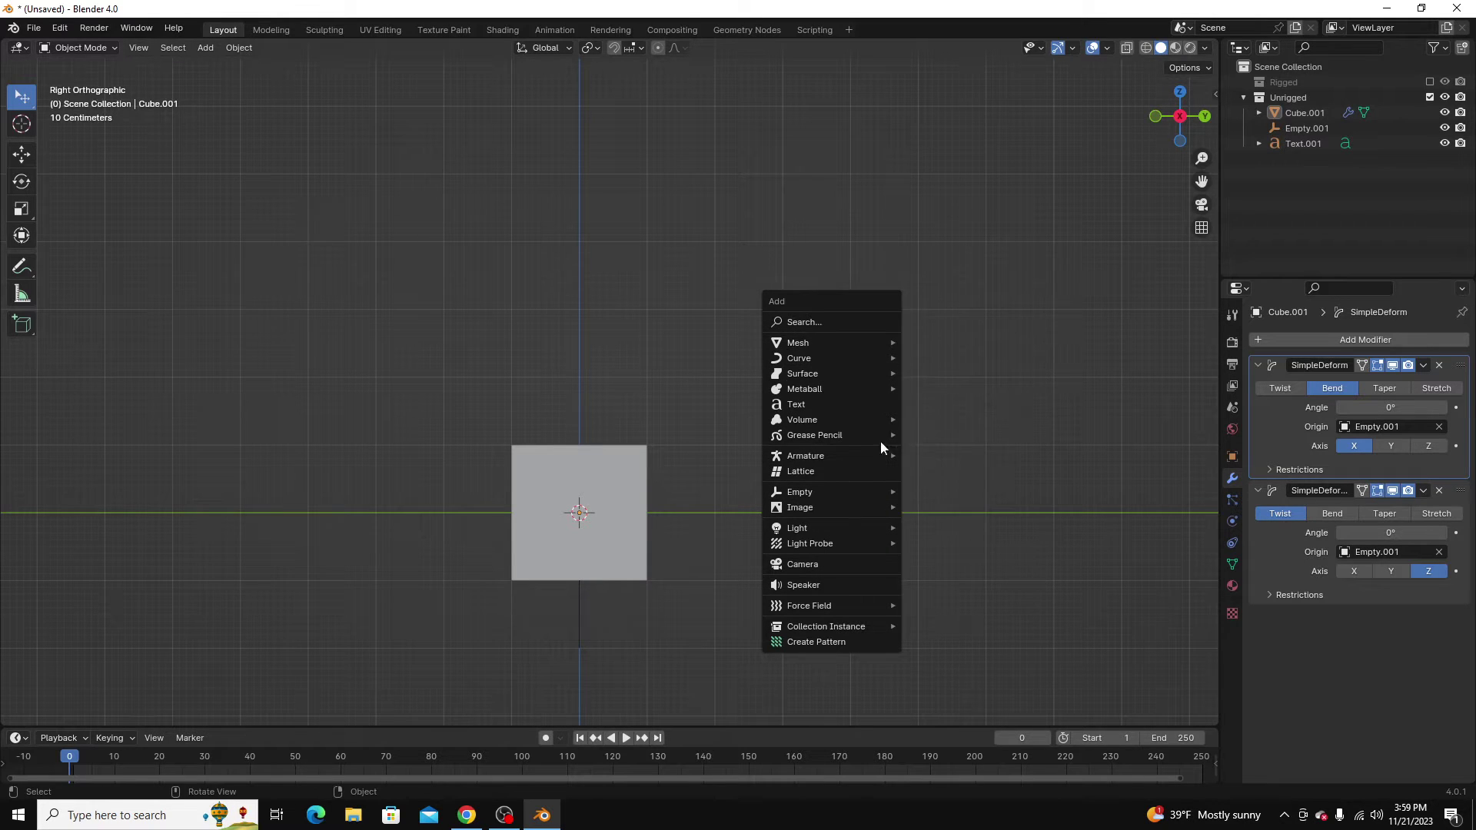
{"action": "mouse_move", "coordinate": [854, 493]}
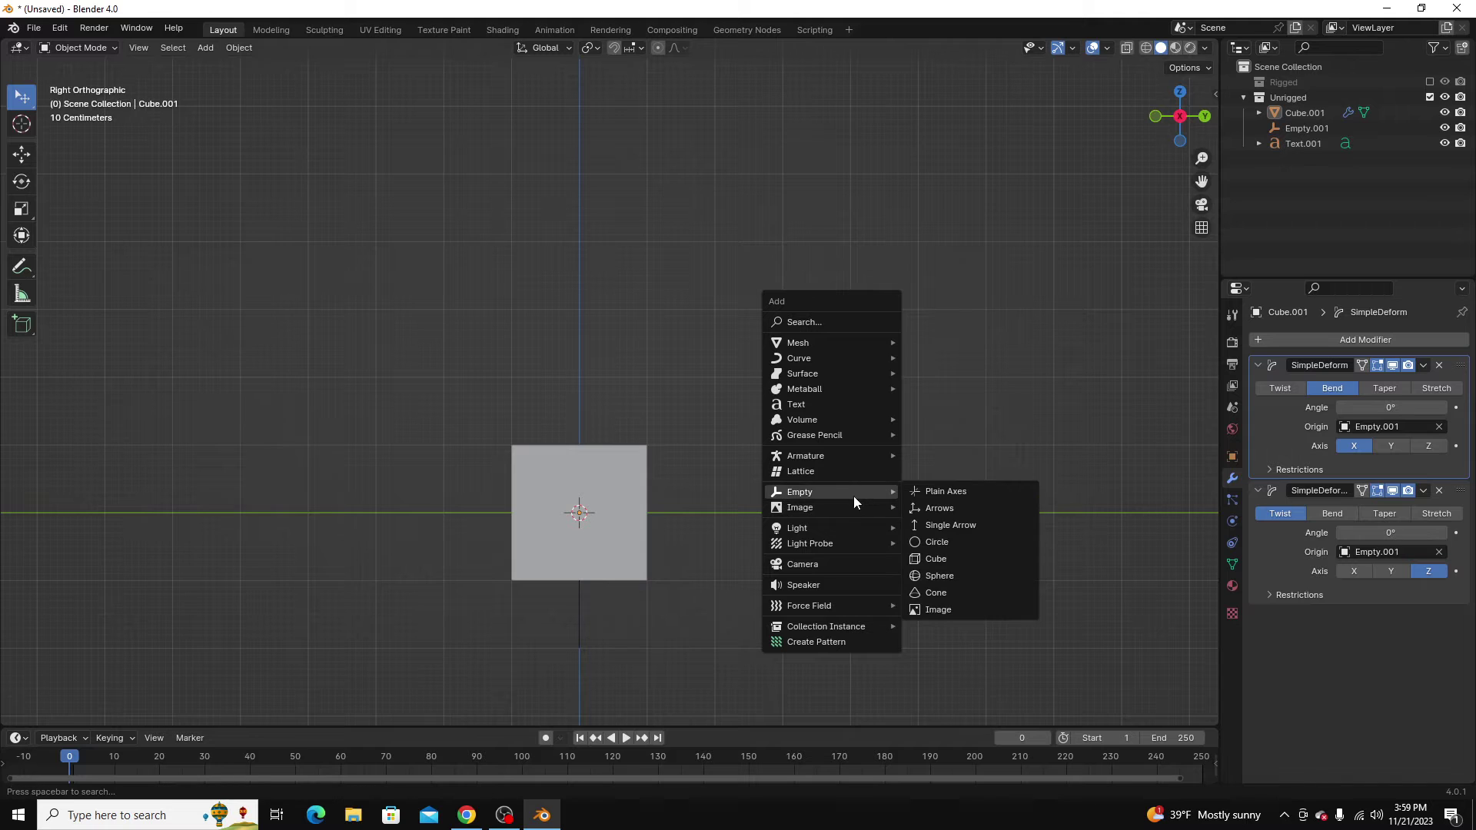
{"action": "left_click", "coordinate": [948, 546]}
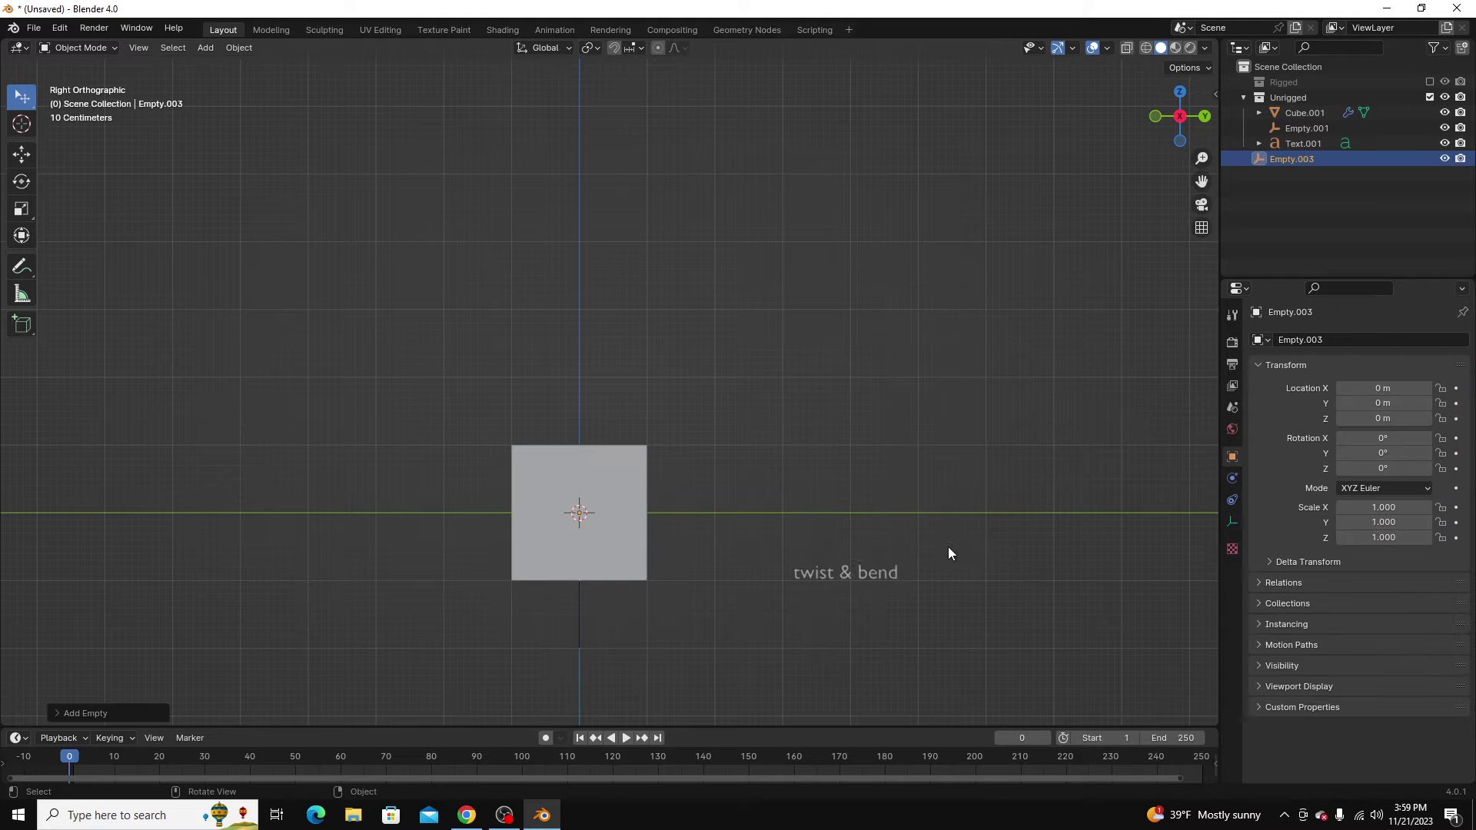
- Place Empty.003 at Y location 4 m
{"action": "left_click", "coordinate": [22, 154]}
{"action": "left_click_drag", "start_coordinate": [641, 512], "coordinate": [916, 528]}
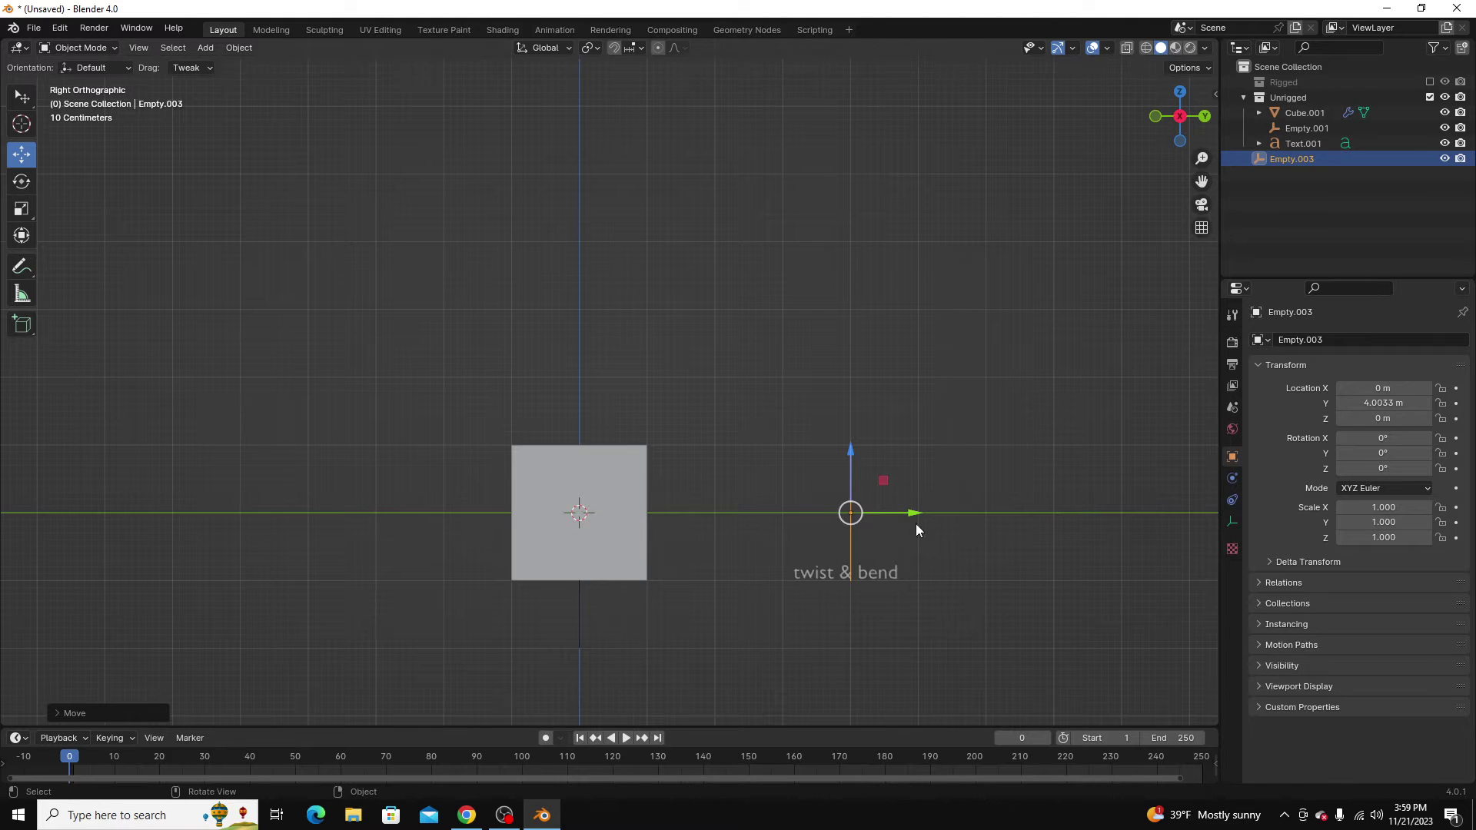
{"action": "left_click", "coordinate": [1391, 407]}
{"action": "type", "text": "4"}
{"action": "key", "text": "Return"}
- Rotate Empty.003 90° about Z and scale it down to 0.168
{"action": "type", "text": "r"}
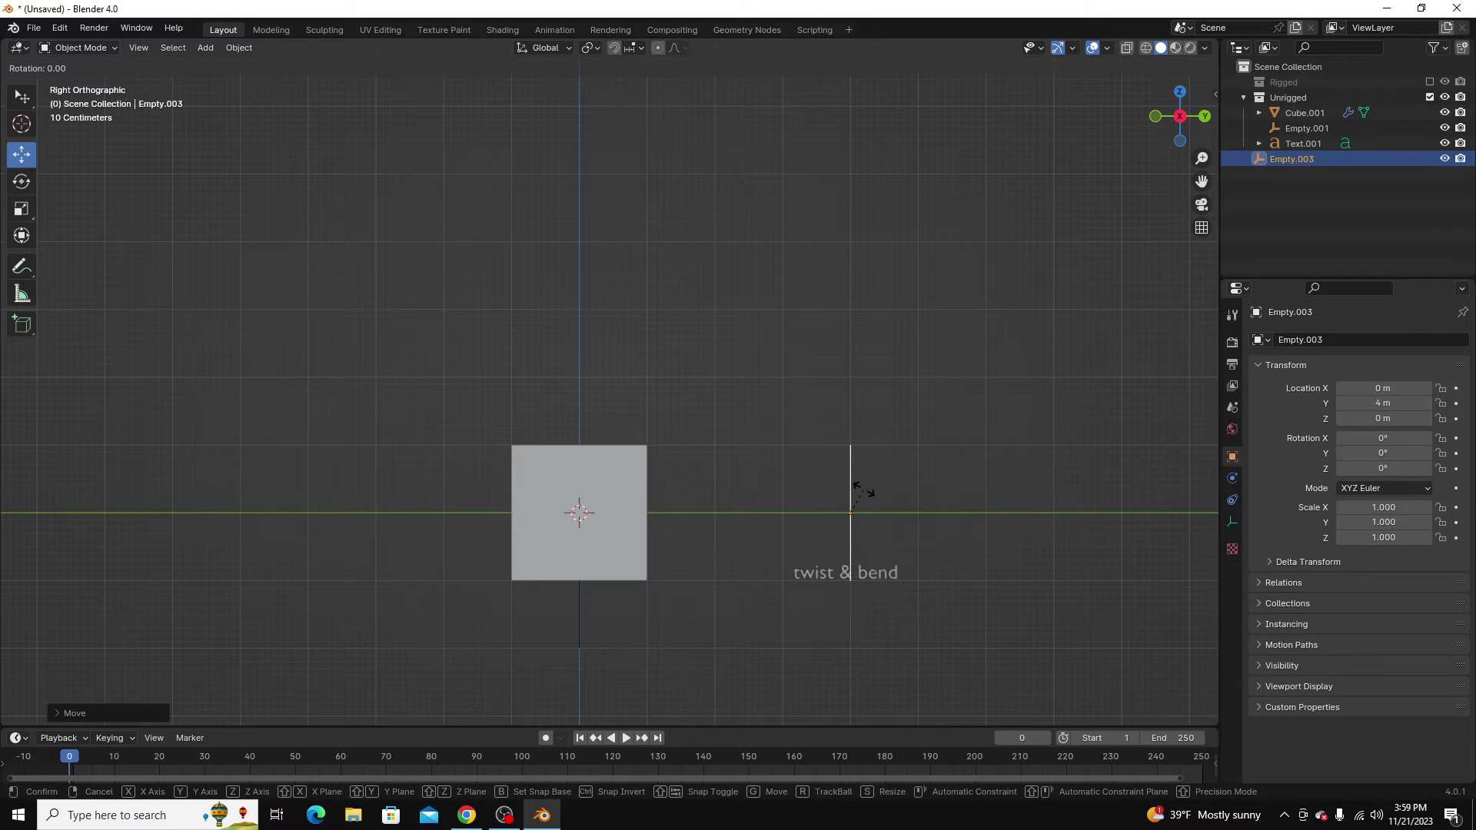
{"action": "type", "text": "z90"}
{"action": "key", "text": "Return"}
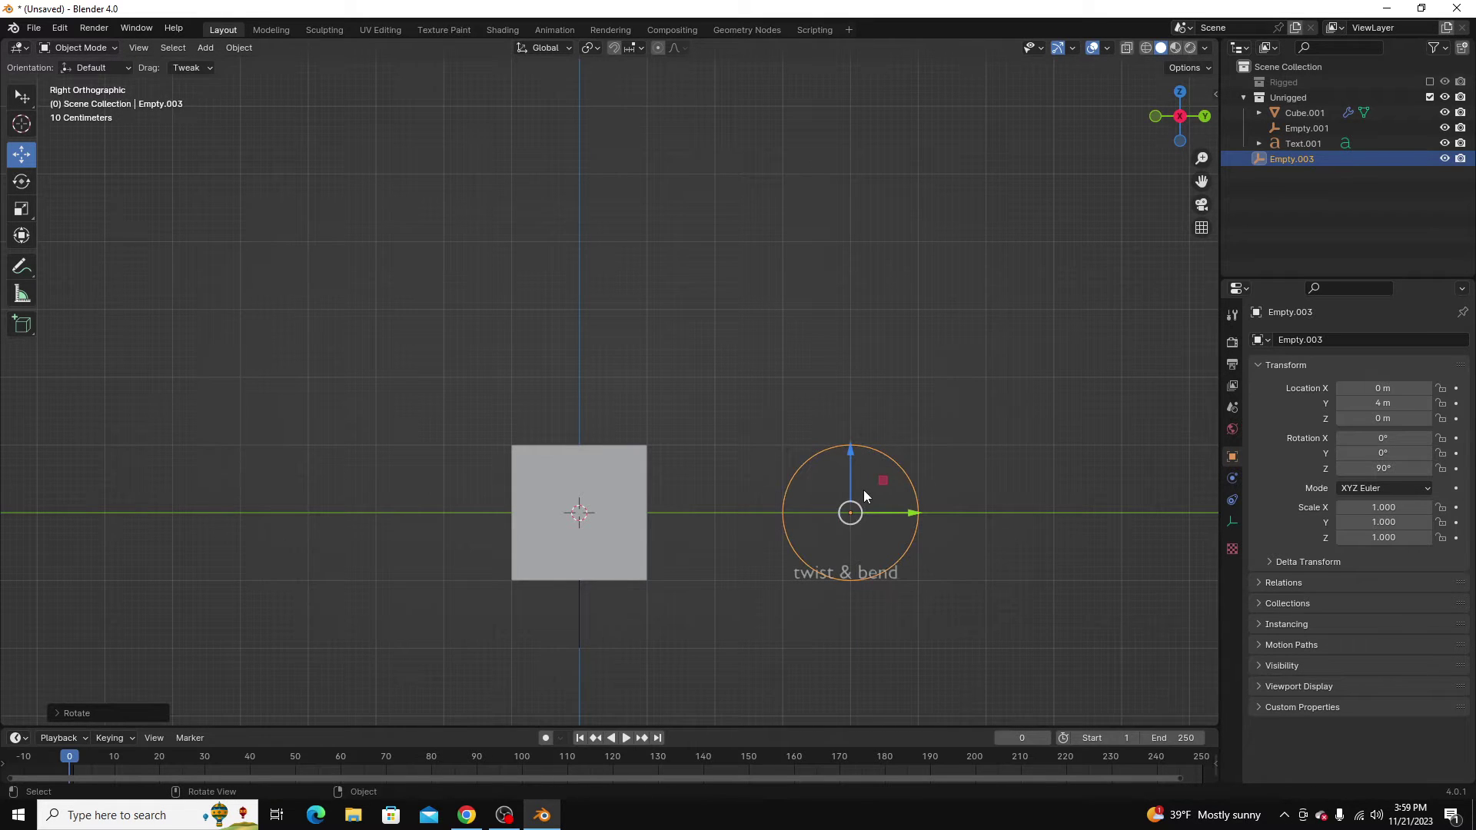
{"action": "key", "text": "s"}
{"action": "left_click", "coordinate": [862, 517]}
- Add a driver to Cube.001's Bend angle with Empty.003 as its target object
{"action": "left_click", "coordinate": [619, 485]}
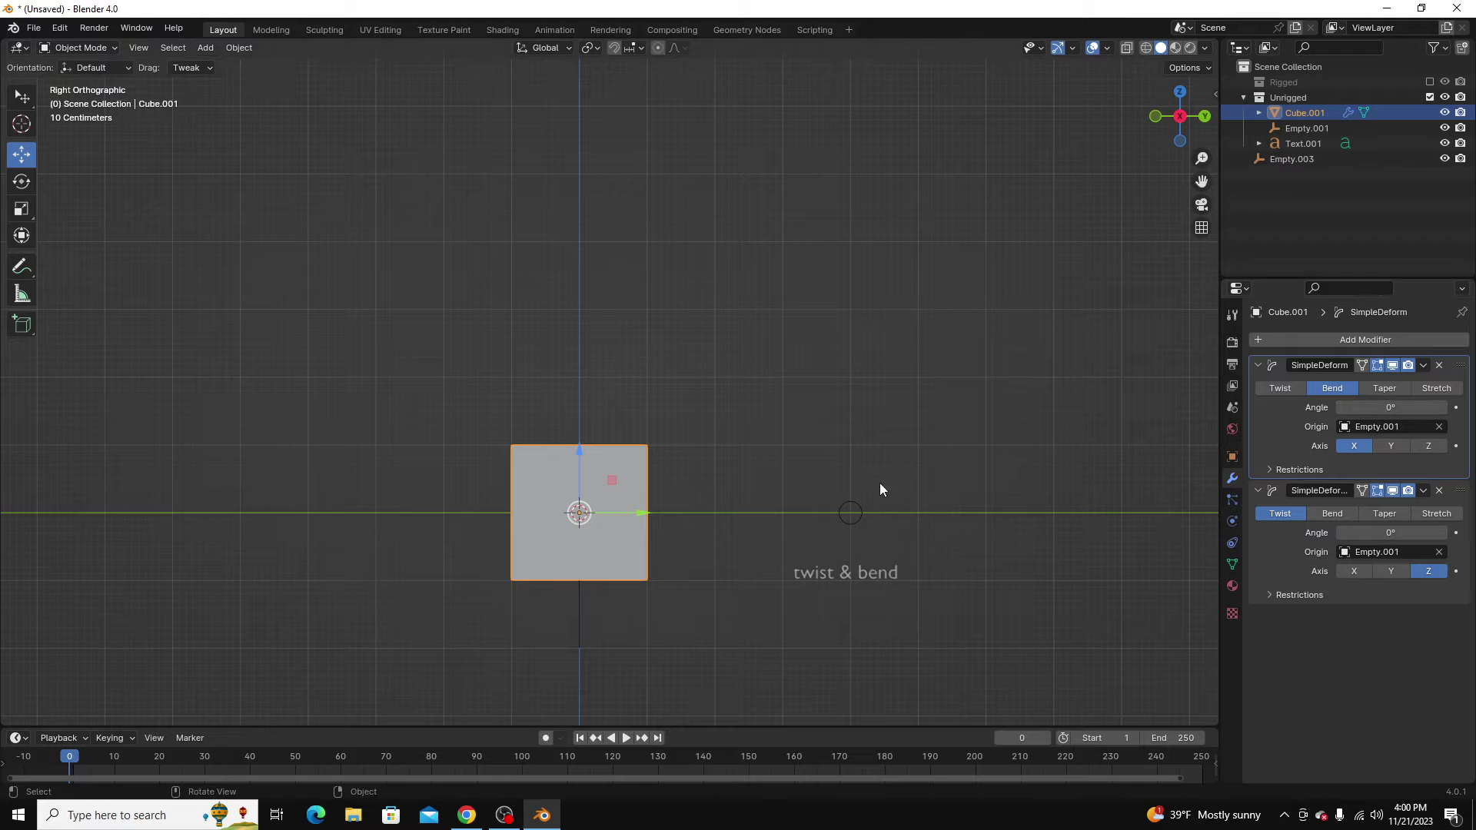
{"action": "right_click", "coordinate": [1391, 406]}
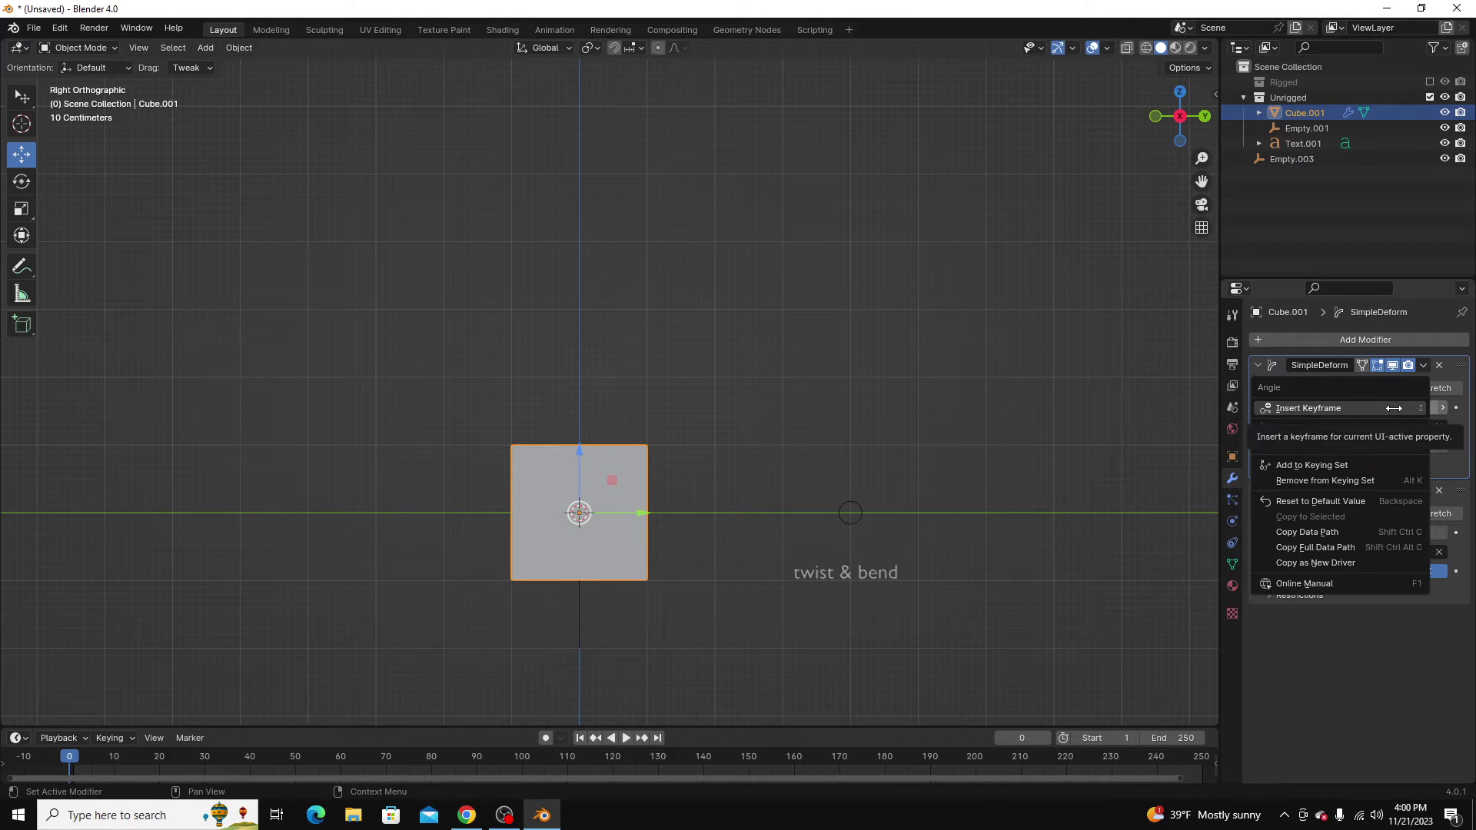
{"action": "right_click", "coordinate": [1387, 408]}
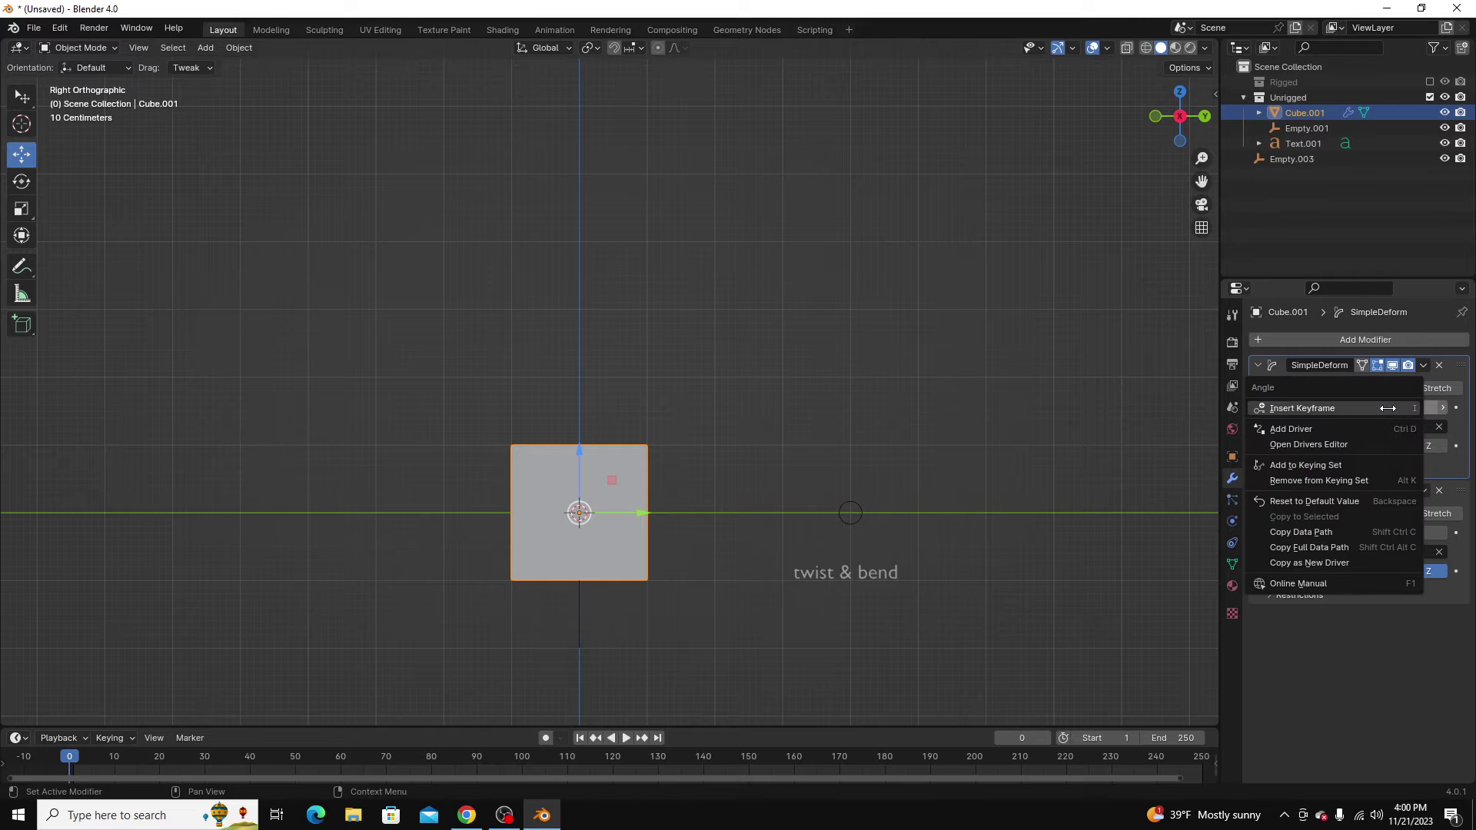
{"action": "left_click", "coordinate": [1380, 431]}
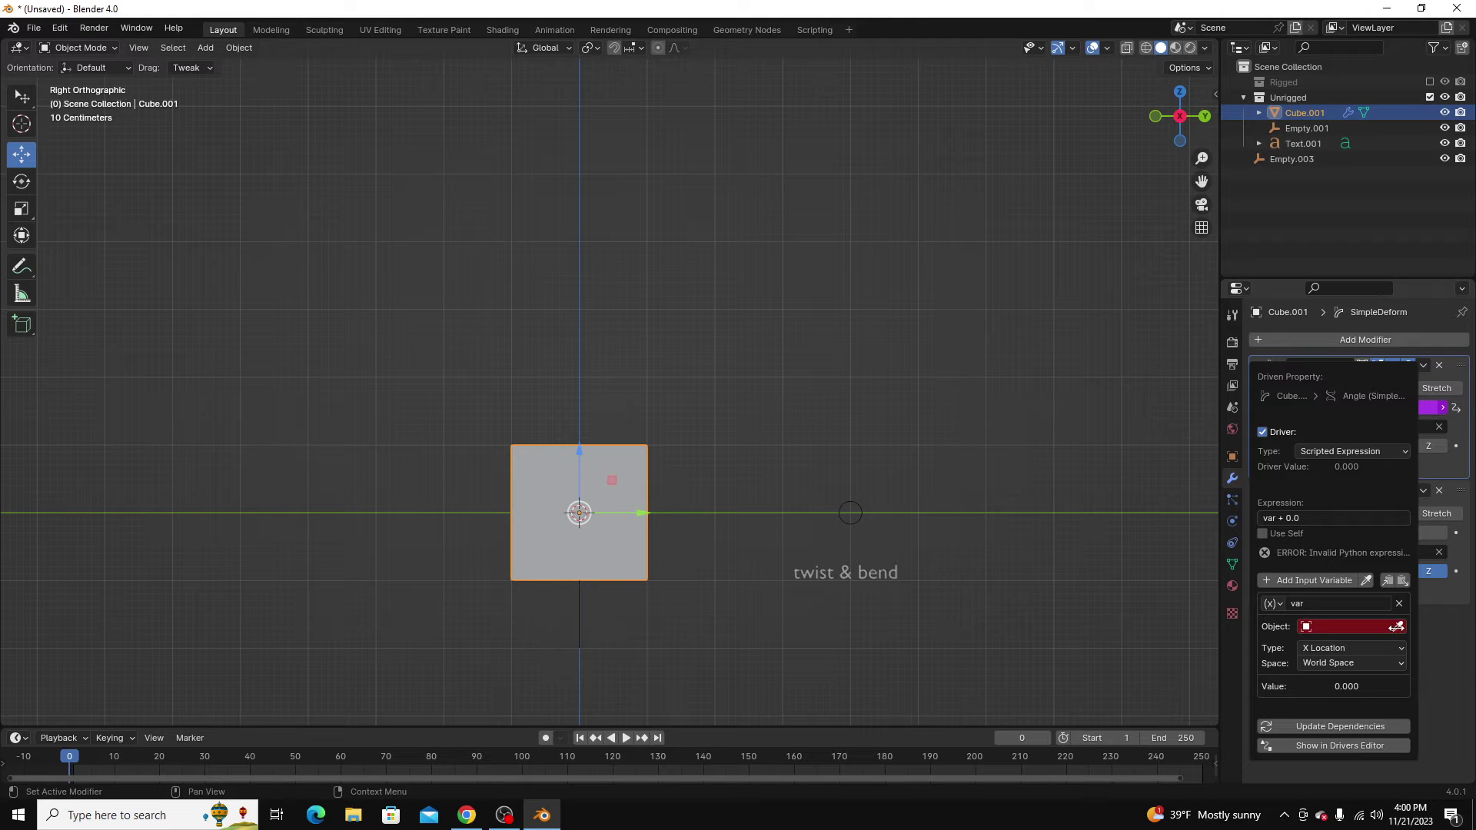
{"action": "left_click", "coordinate": [1398, 625]}
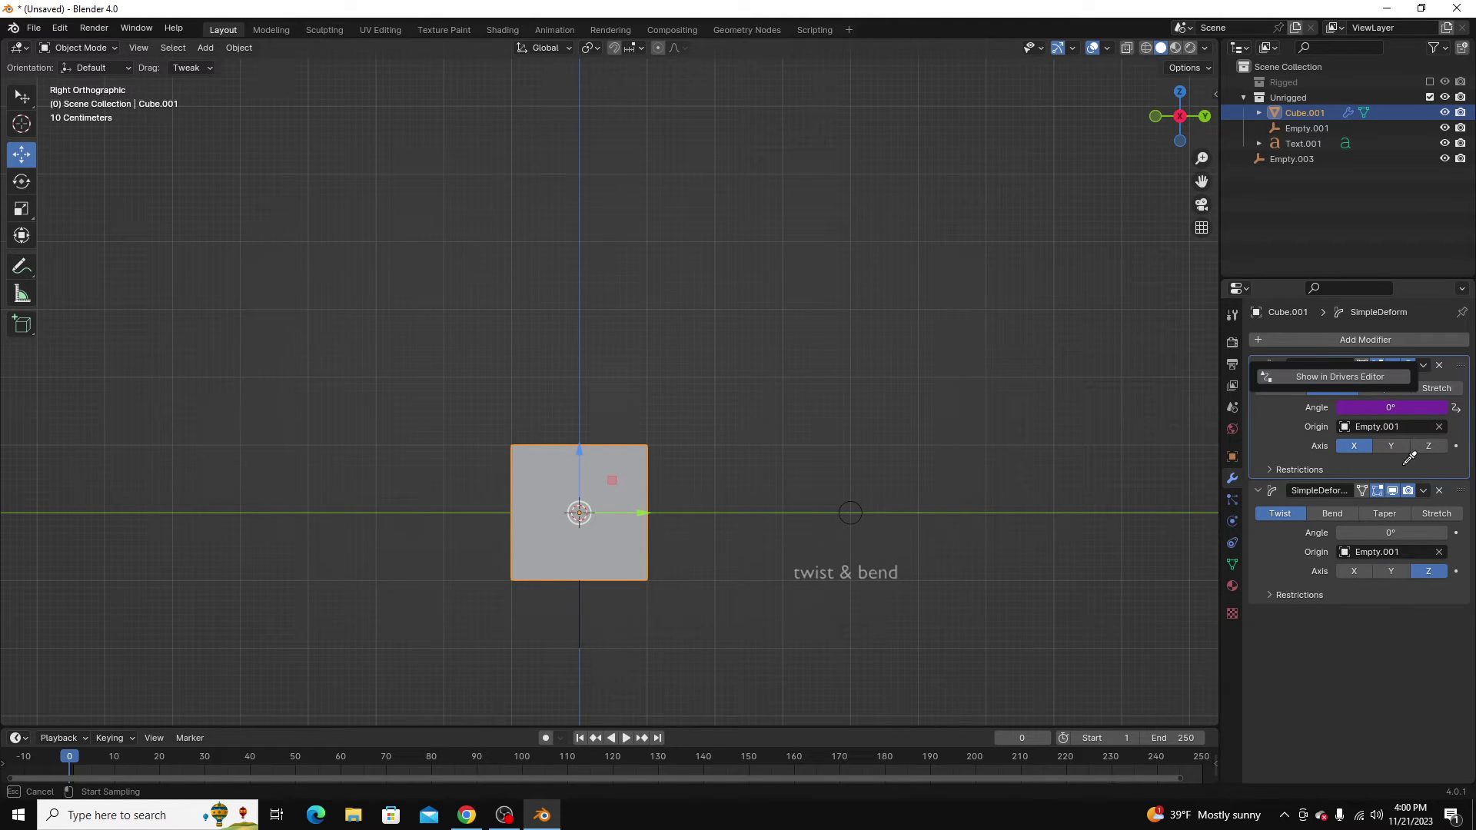
{"action": "left_click", "coordinate": [1305, 160]}
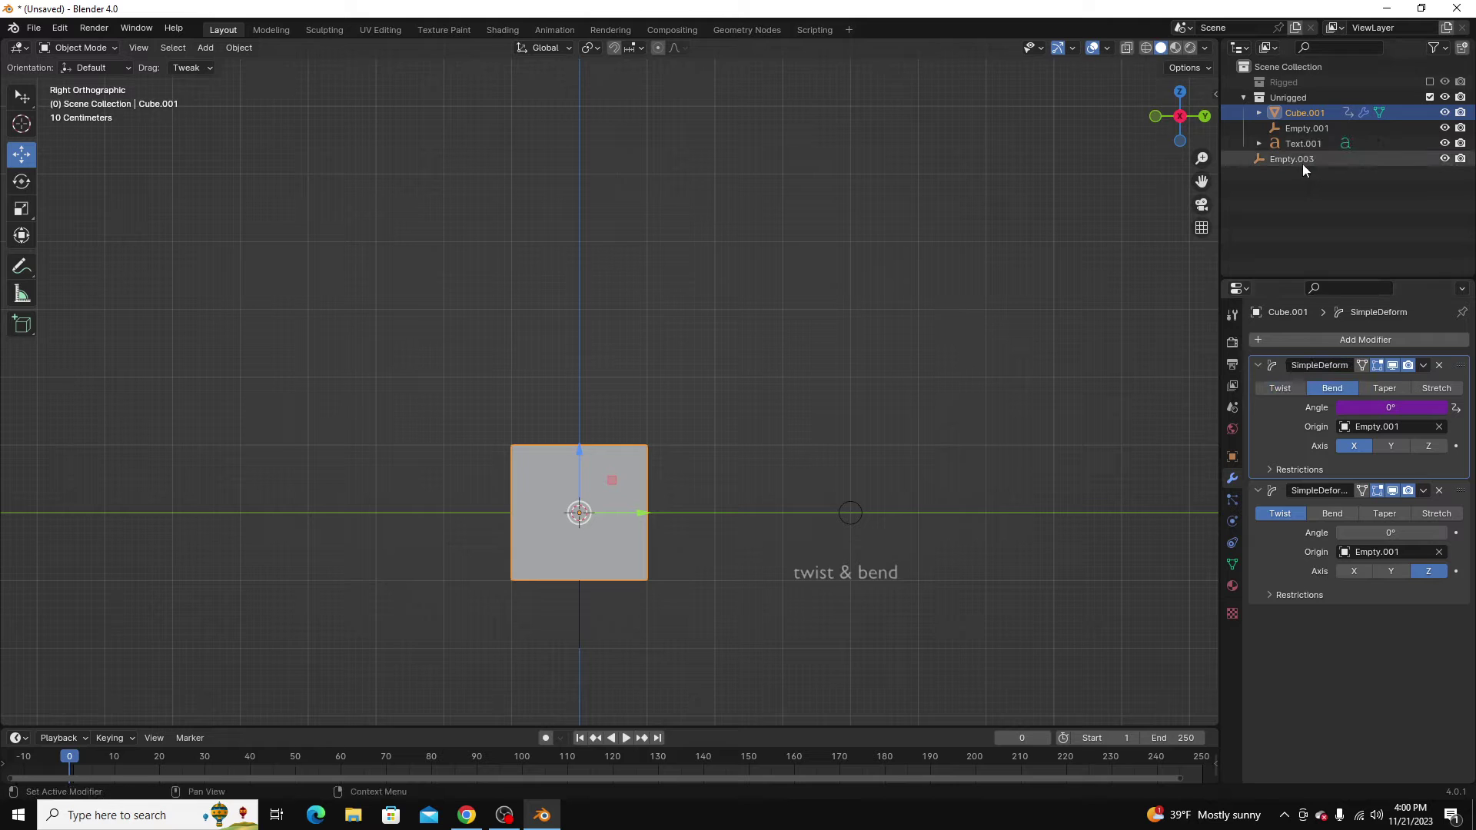
- Test-move Empty.003 and cancel, then reselect Cube.001 and check the driven bend angle's options
{"action": "left_click", "coordinate": [1302, 160]}
{"action": "key", "text": "g"}
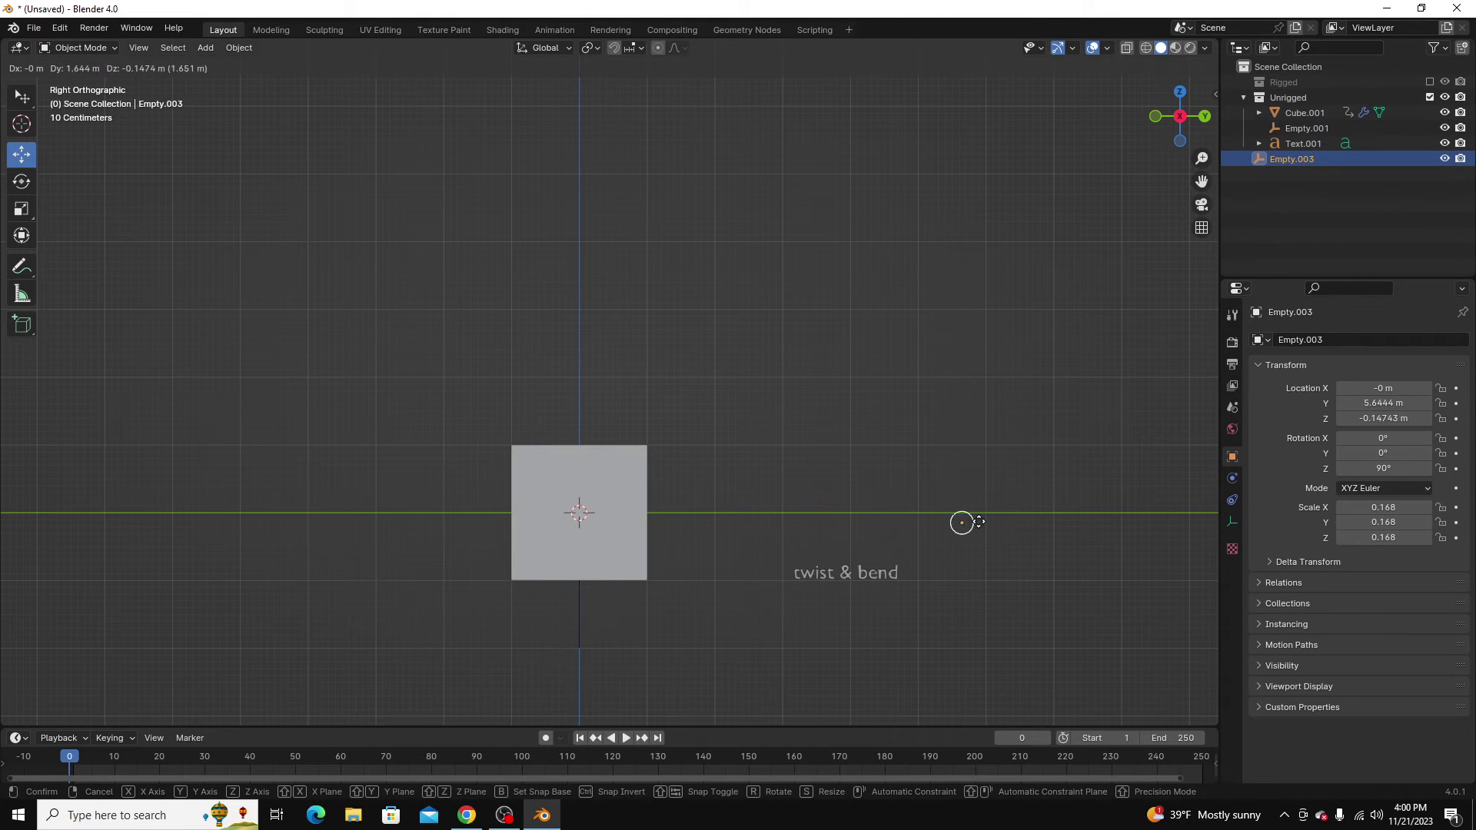
{"action": "key", "text": "Escape"}
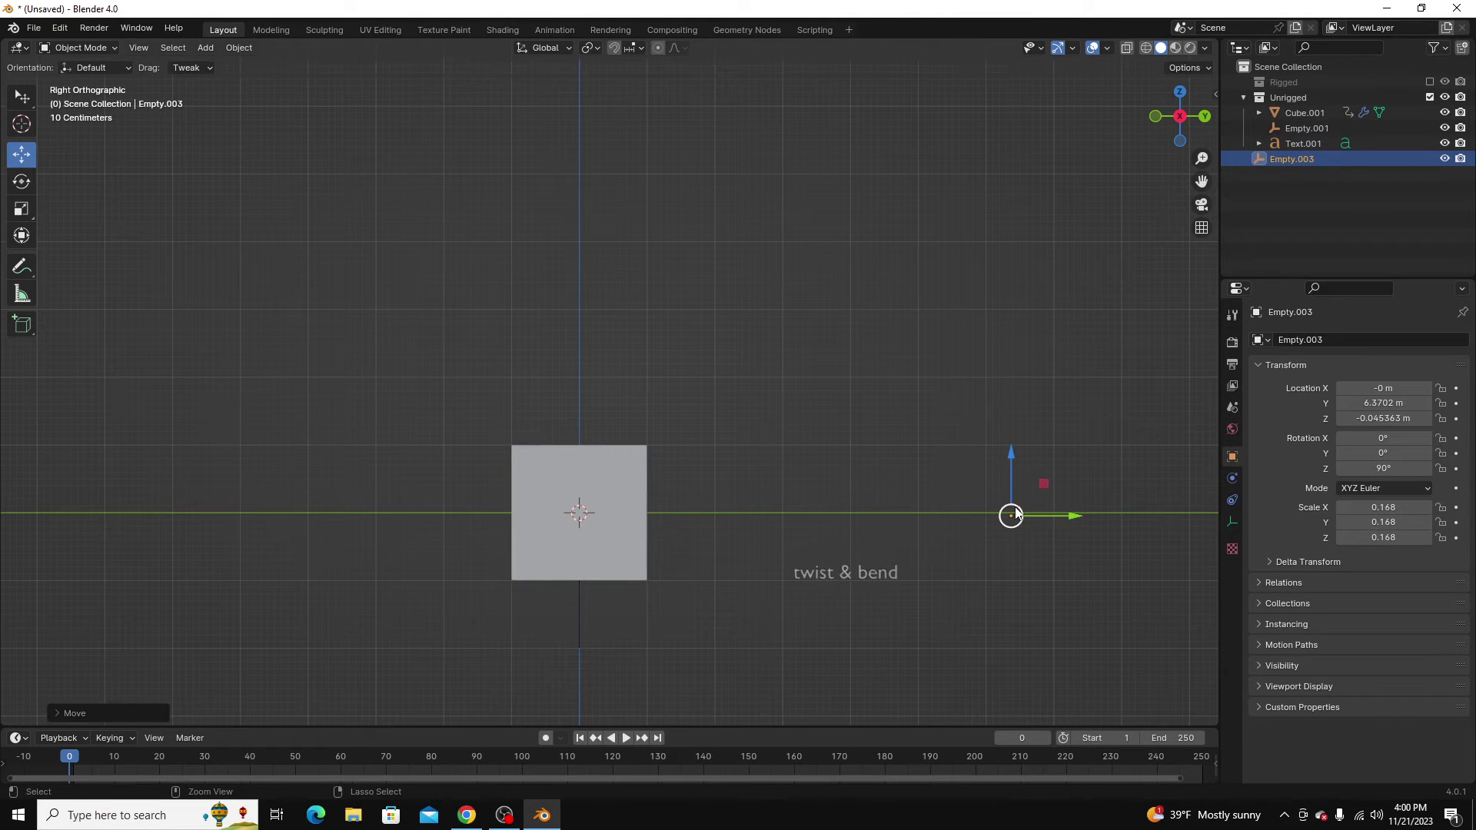
{"action": "left_click", "coordinate": [637, 500]}
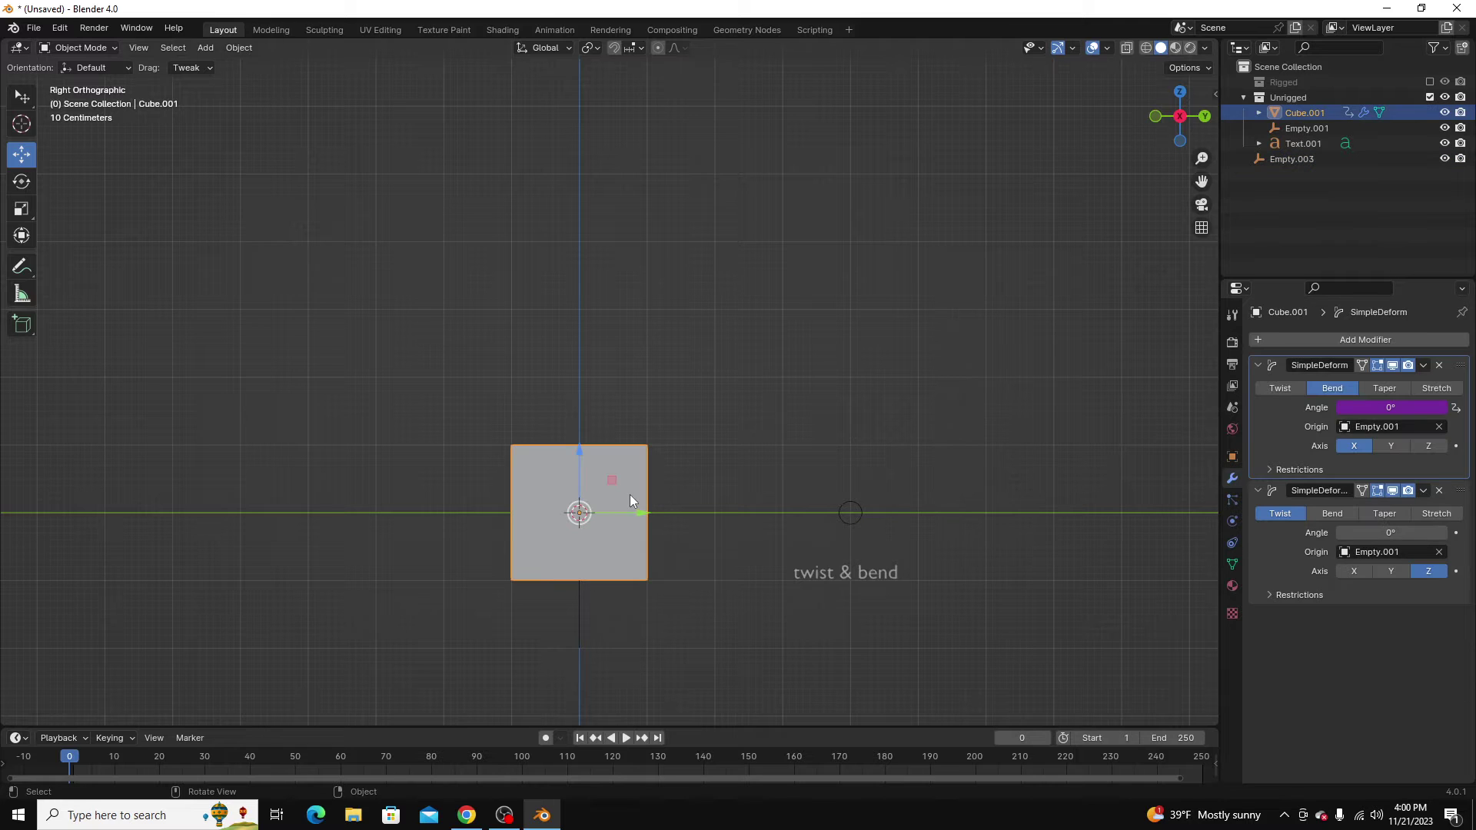
{"action": "right_click", "coordinate": [1375, 408]}
{"action": "left_click", "coordinate": [1312, 436]}
- Open the bend angle's driver settings and look around the cube before returning to Right view
{"action": "right_click", "coordinate": [1396, 408]}
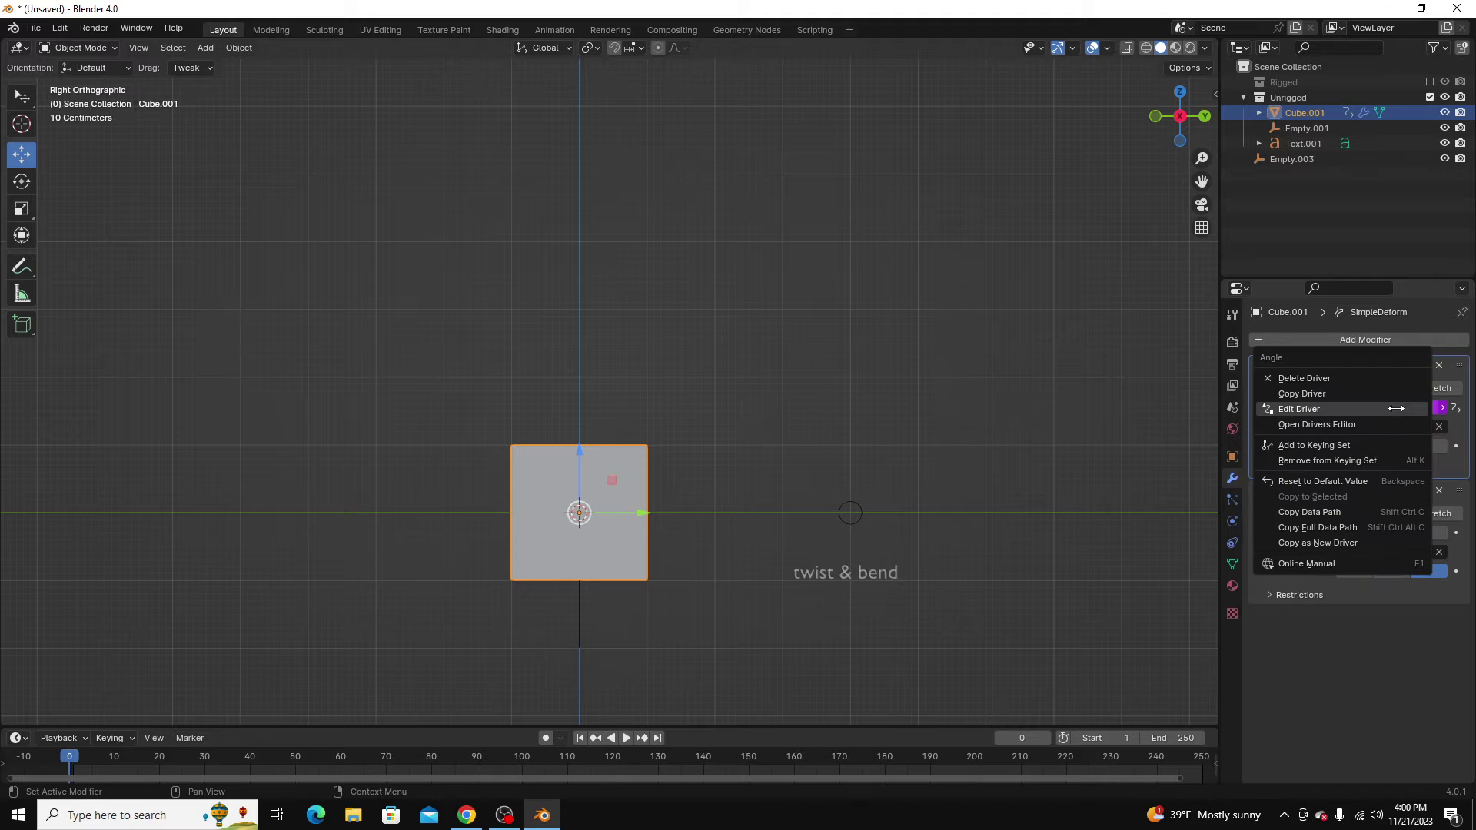
{"action": "left_click", "coordinate": [1301, 412]}
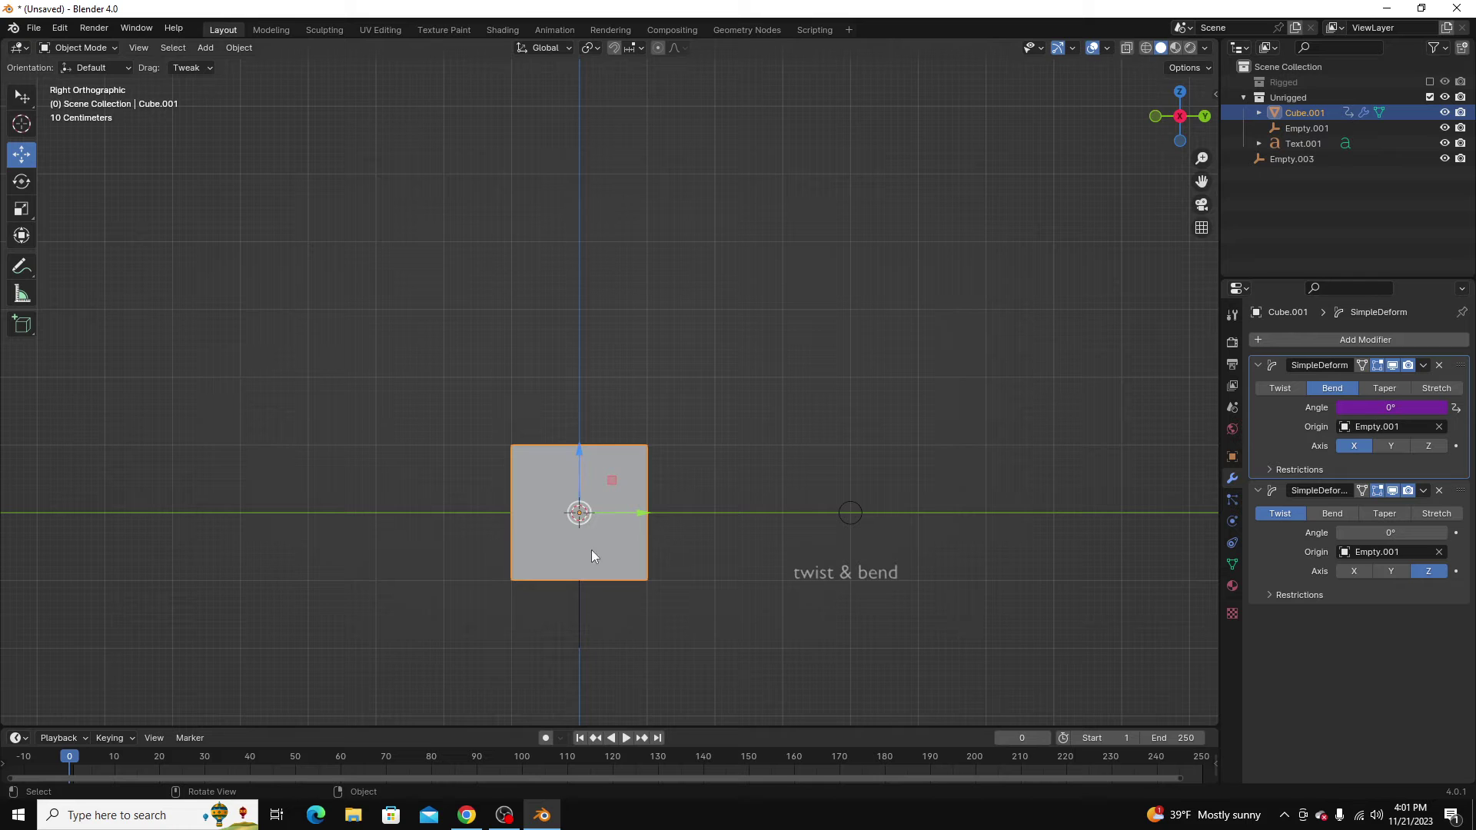
{"action": "middle_click_drag", "start_coordinate": [683, 500], "coordinate": [838, 507]}
{"action": "left_click", "coordinate": [1174, 118]}
- Test-move Empty.003, undo the move, and reselect Cube.001
{"action": "left_click_drag", "start_coordinate": [850, 514], "coordinate": [881, 517]}
{"action": "left_click", "coordinate": [880, 517]}
{"action": "key", "text": "ctrl+z"}
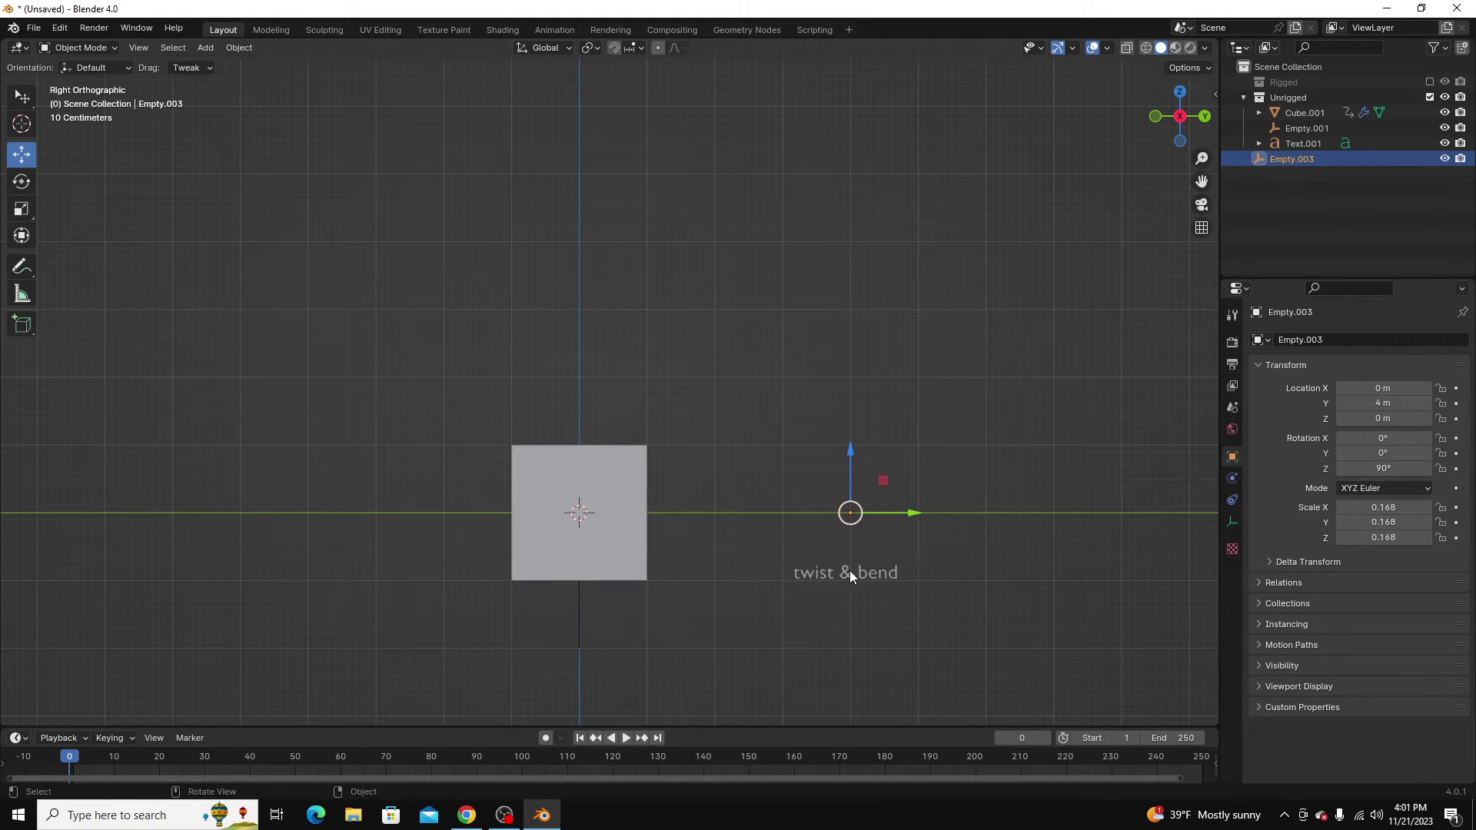
{"action": "left_click", "coordinate": [641, 521]}
- Switch the bend driver variable from X Location to Y Location of Empty.003
{"action": "right_click", "coordinate": [1390, 408]}
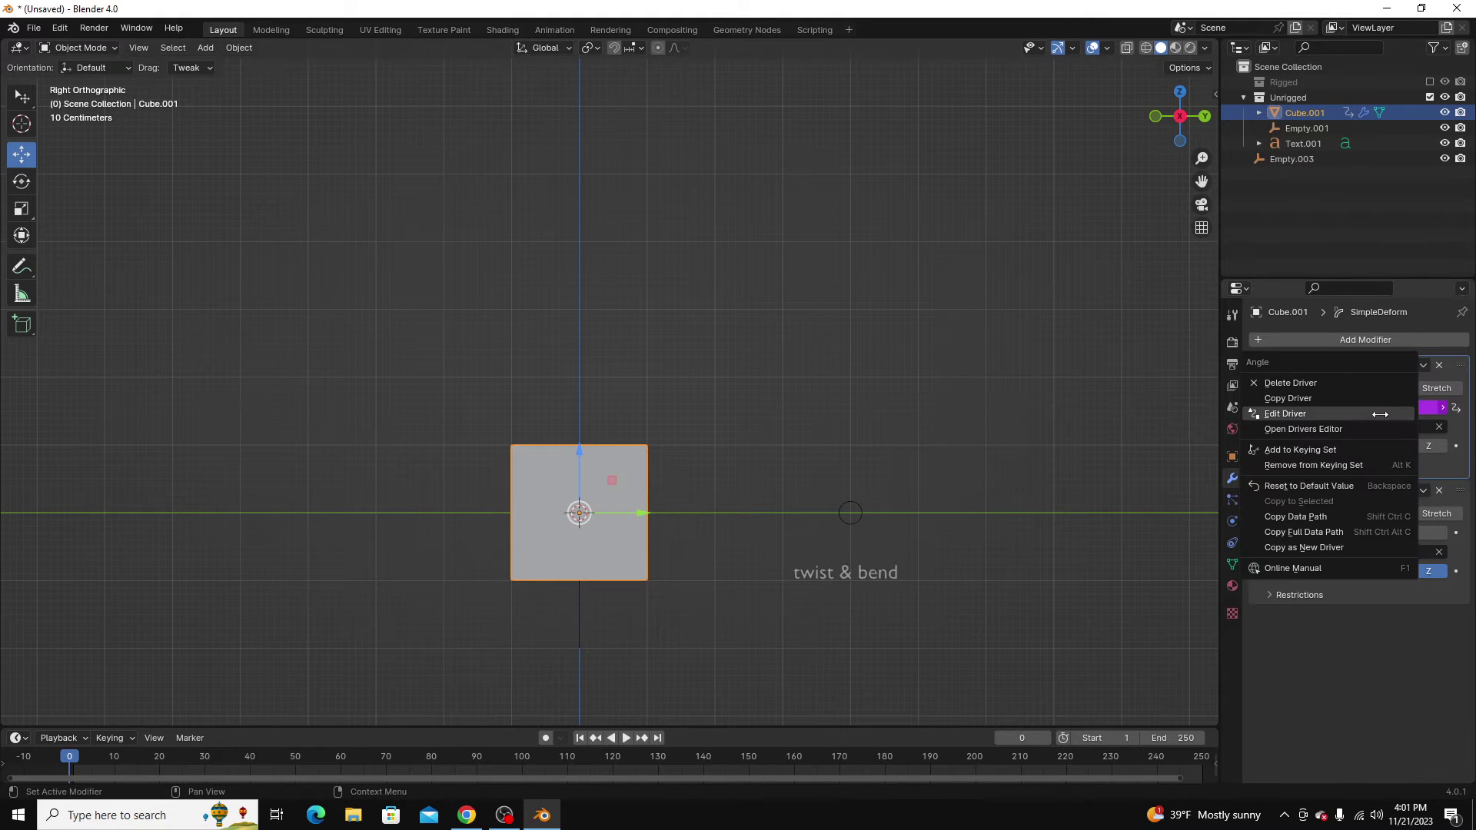
{"action": "left_click", "coordinate": [1322, 417]}
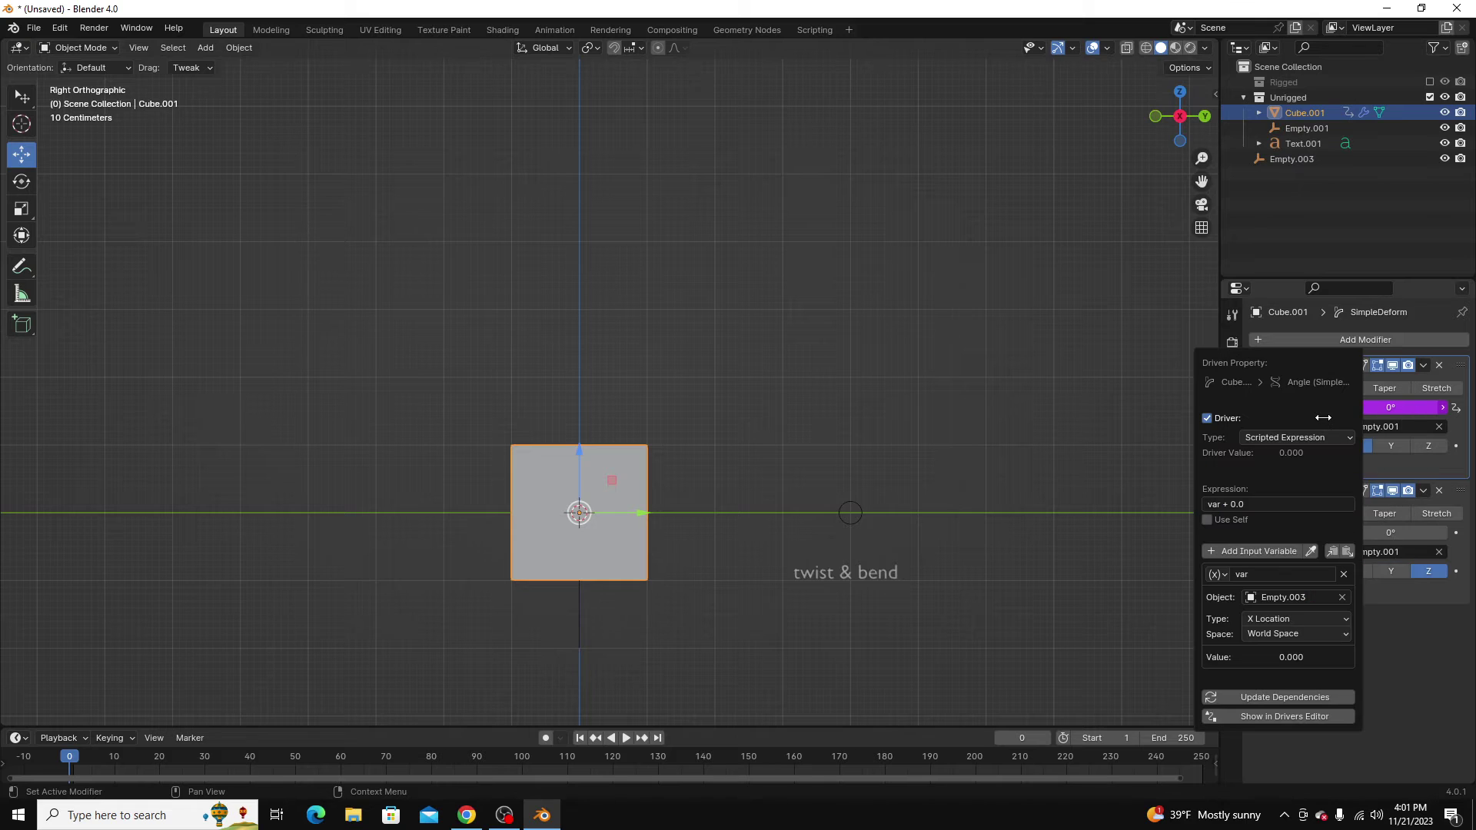
{"action": "left_click", "coordinate": [1331, 619]}
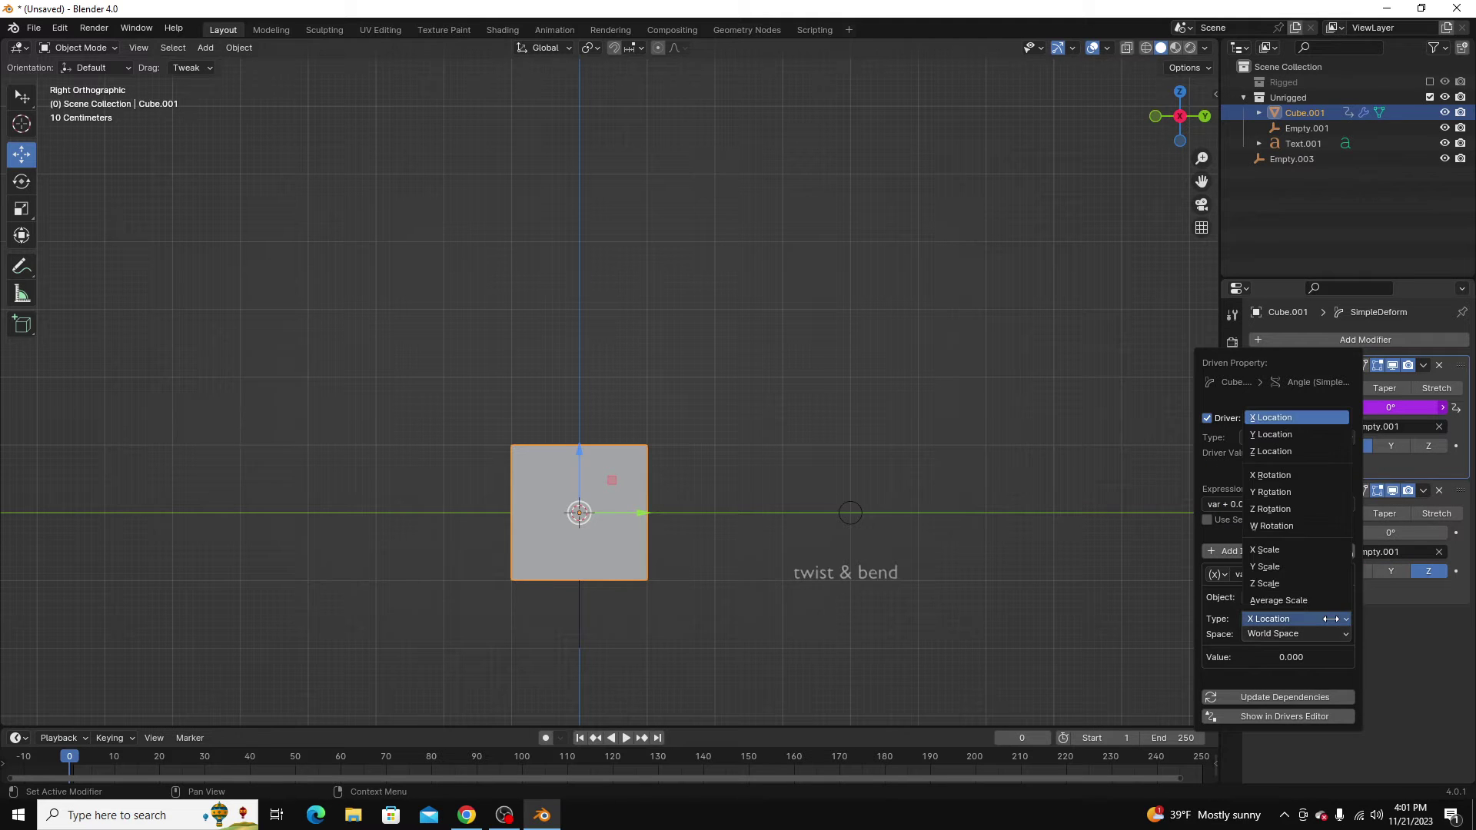
{"action": "left_click", "coordinate": [1289, 434]}
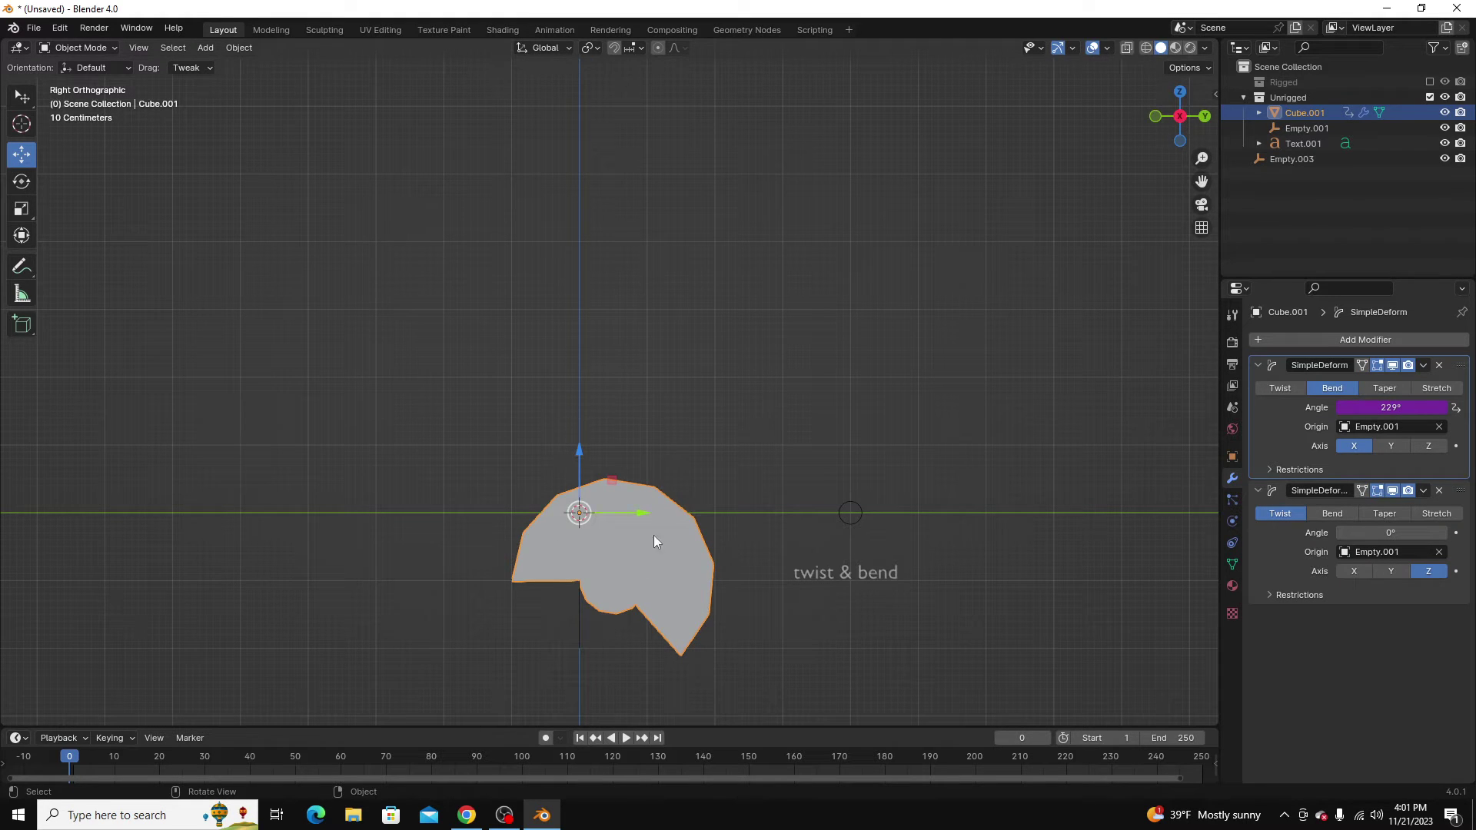
- Check Empty.003's values, then reselect Cube.001 and bring up its bend angle options
{"action": "left_click", "coordinate": [851, 512]}
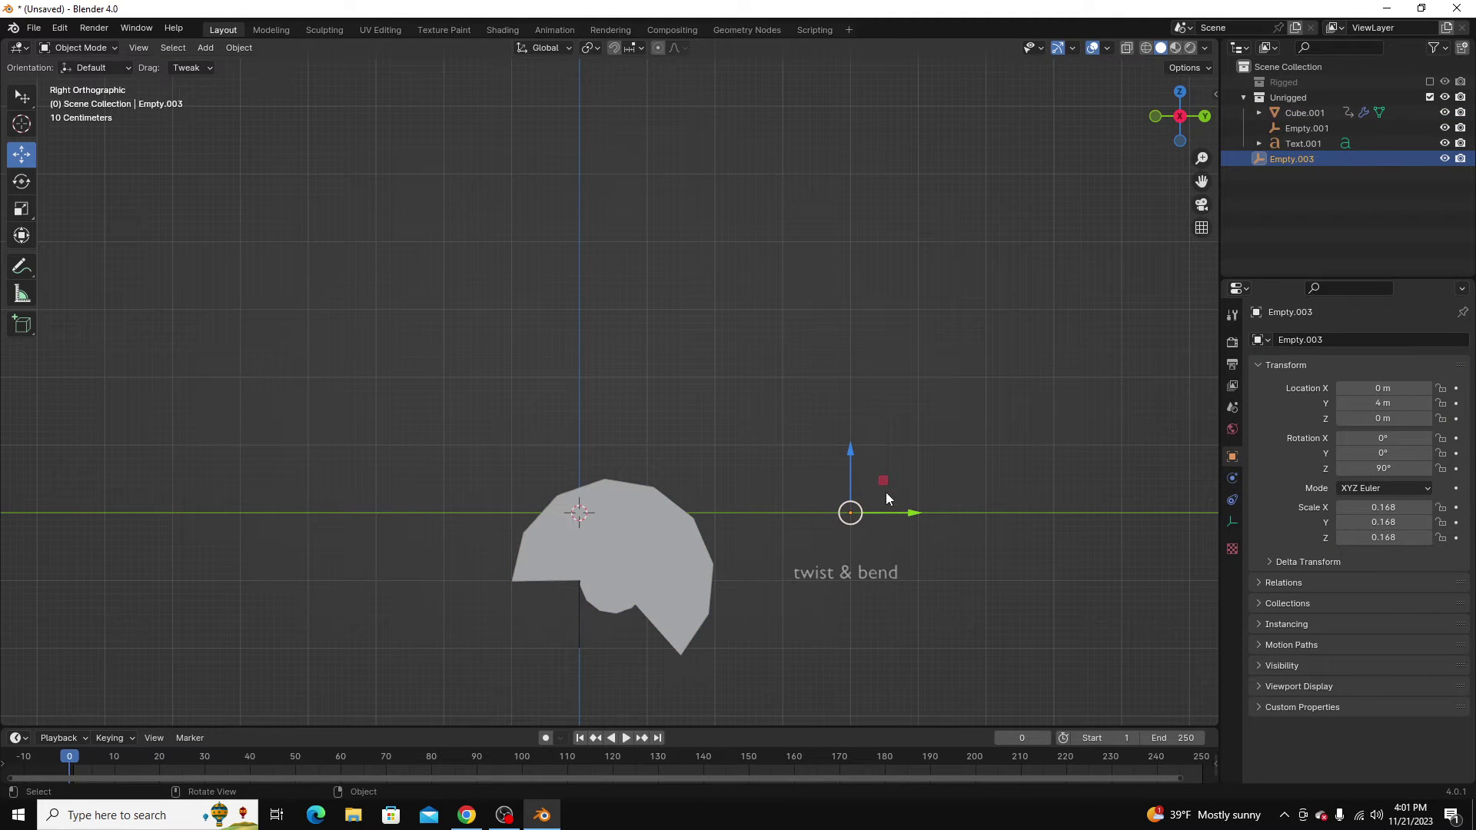
{"action": "left_click", "coordinate": [615, 581]}
{"action": "right_click", "coordinate": [1387, 407]}
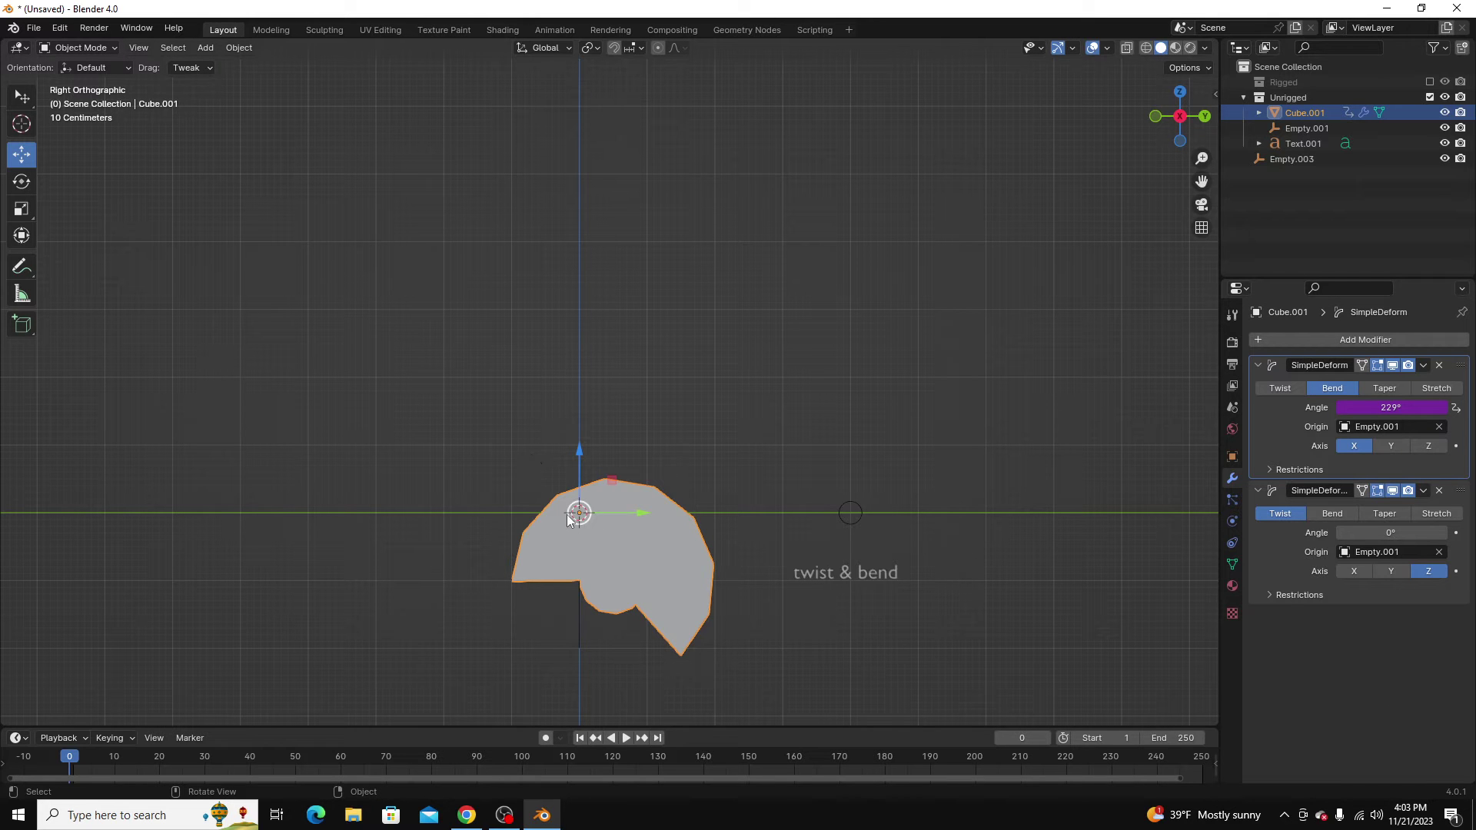
- Change the bend driver's expression to 'var - 4'
{"action": "right_click", "coordinate": [1392, 408]}
{"action": "left_click", "coordinate": [1323, 412]}
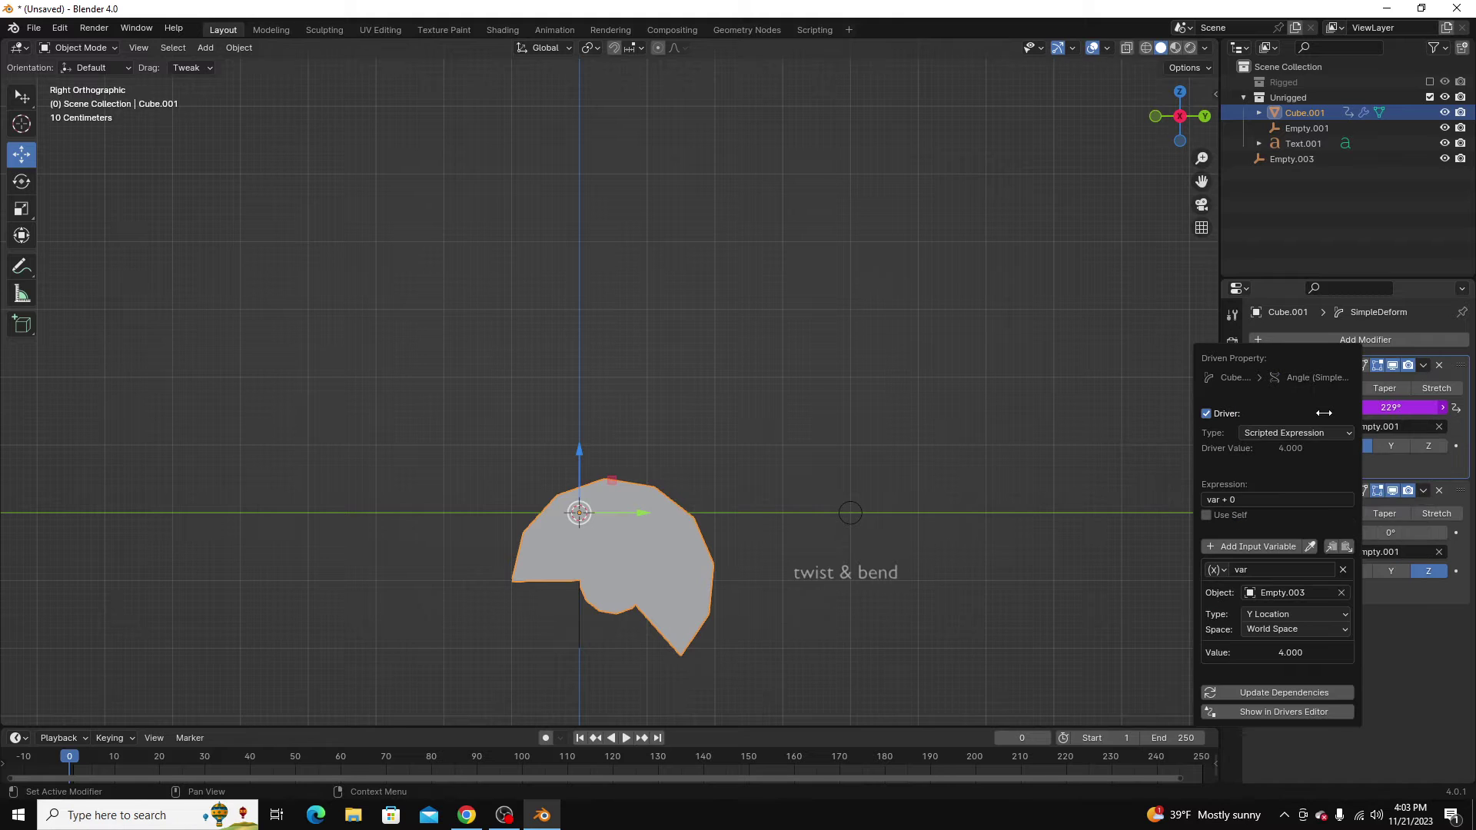
{"action": "left_click", "coordinate": [1244, 499]}
{"action": "left_click", "coordinate": [1254, 500]}
{"action": "key", "text": "BackSpace"}
{"action": "key", "text": "BackSpace"}
{"action": "key", "text": "BackSpace"}
{"action": "type", "text": "- "}
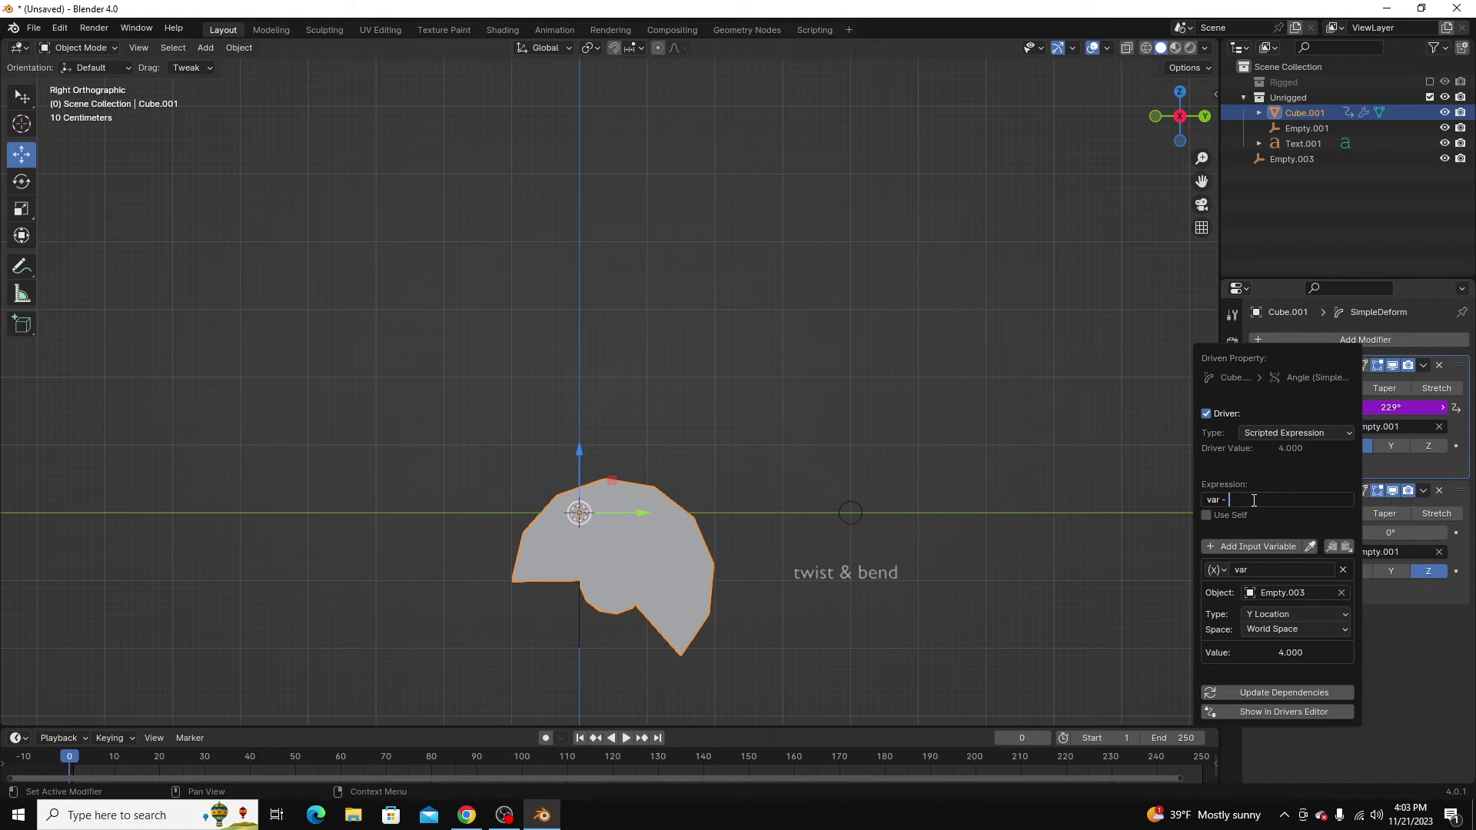
{"action": "type", "text": "4"}
{"action": "key", "text": "Return"}
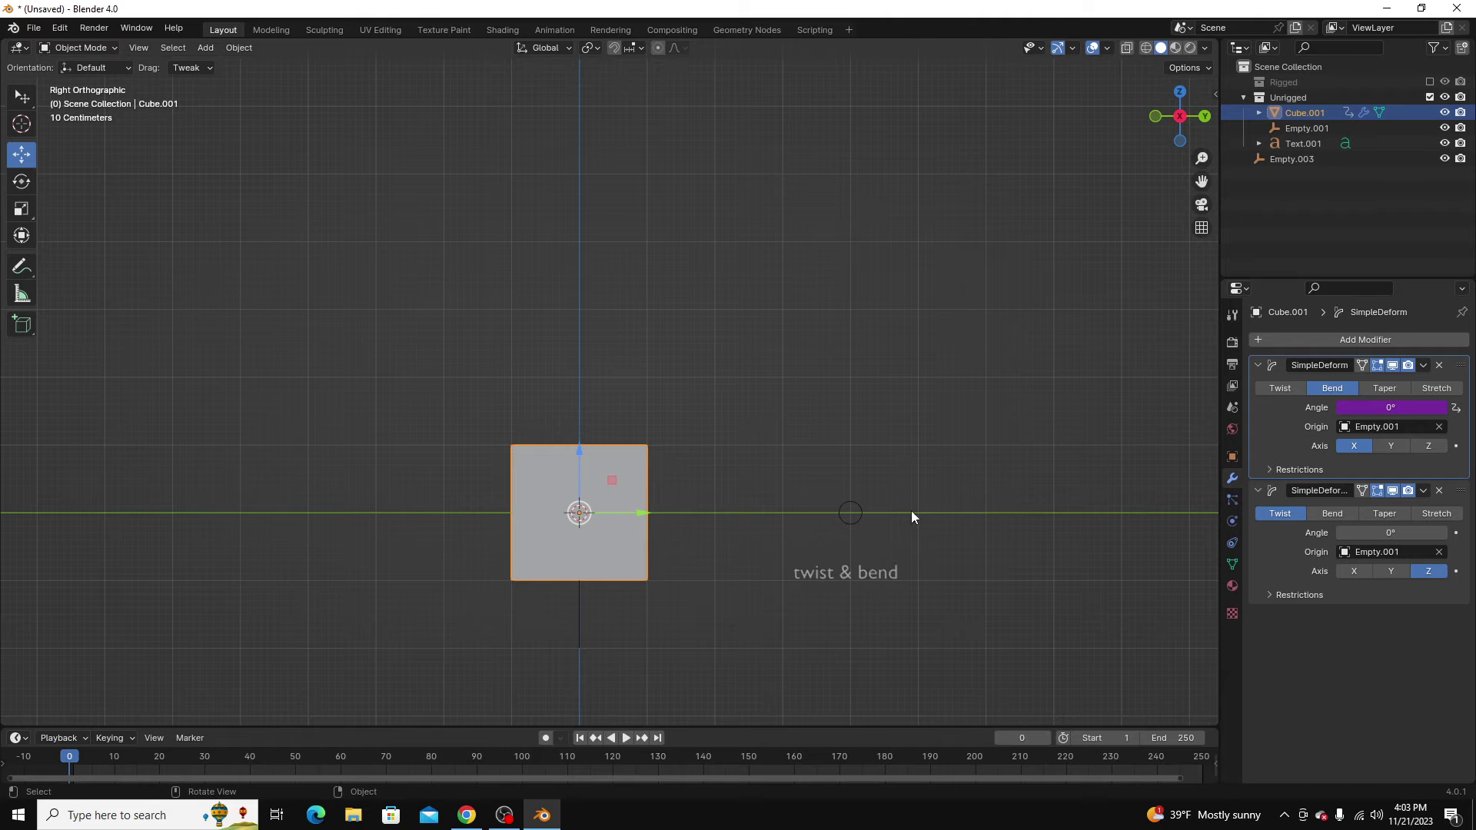
{"action": "left_click", "coordinate": [845, 515]}
{"action": "left_click_drag", "start_coordinate": [841, 517], "coordinate": [792, 511]}
{"action": "key", "text": "ctrl+z"}
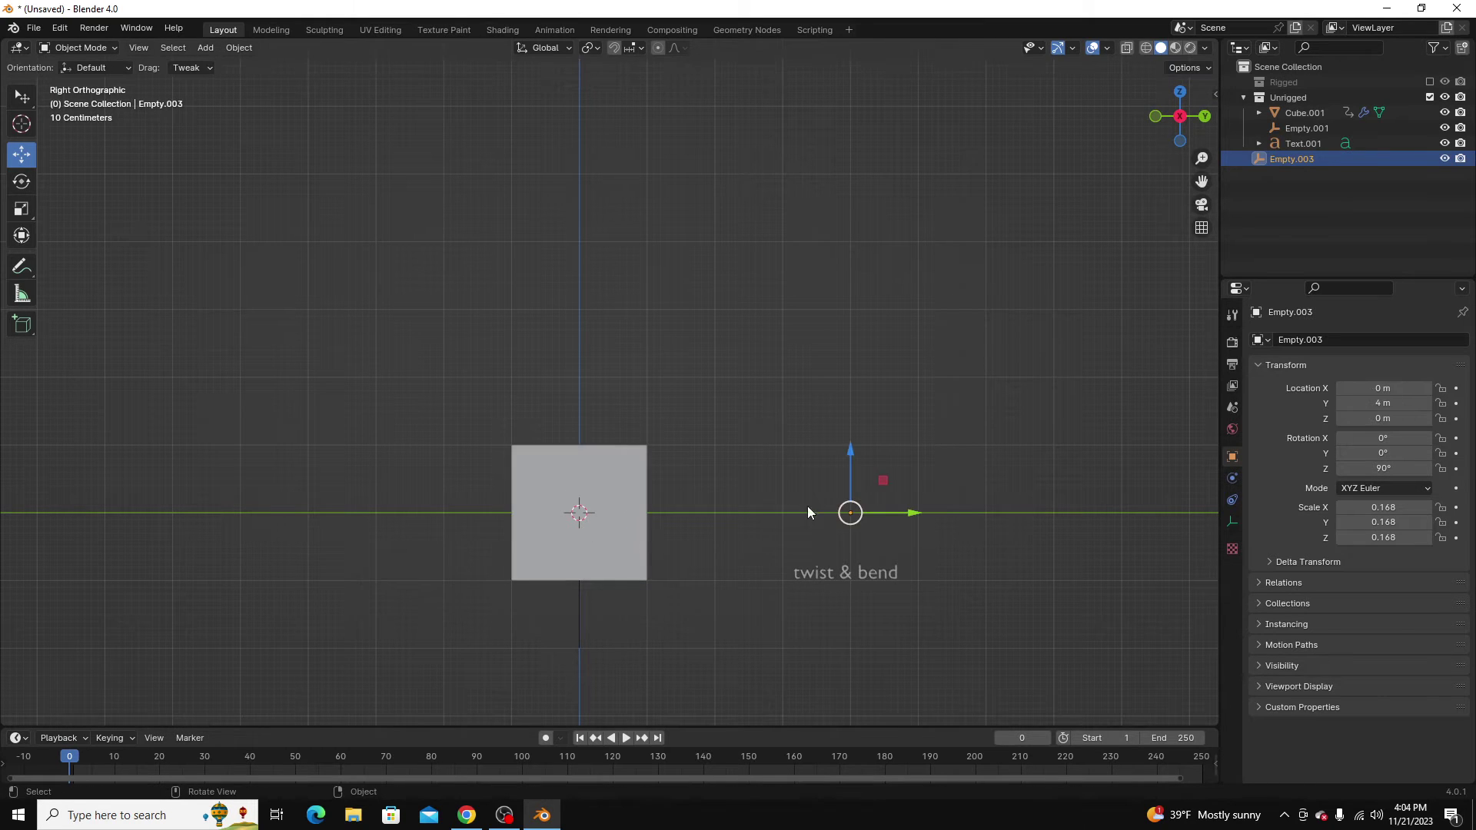
{"action": "left_click", "coordinate": [625, 461]}
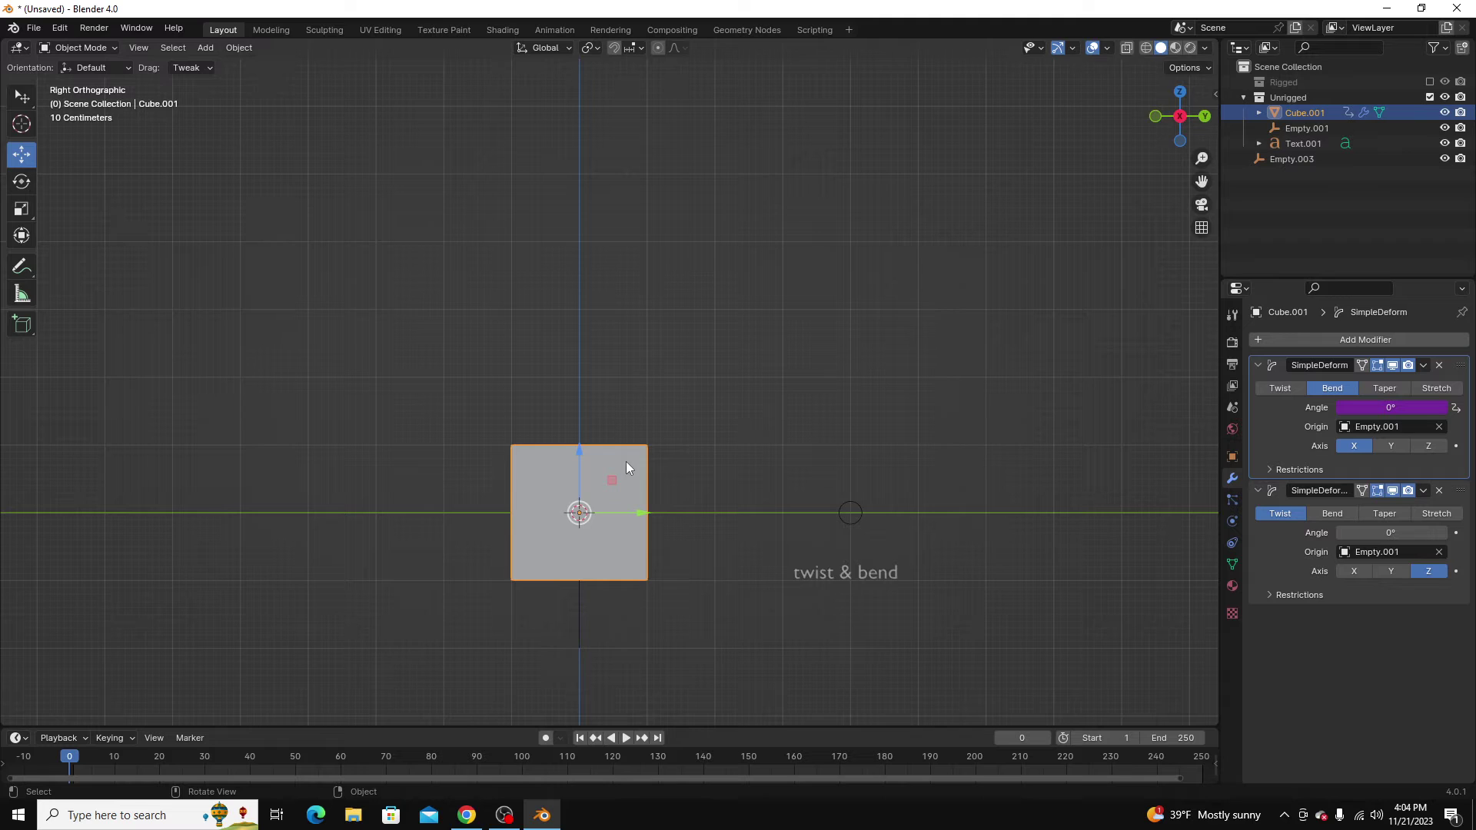
- Add a driver to the twist modifier's Angle, with Empty.003 as the variable's object
{"action": "right_click", "coordinate": [1387, 534]}
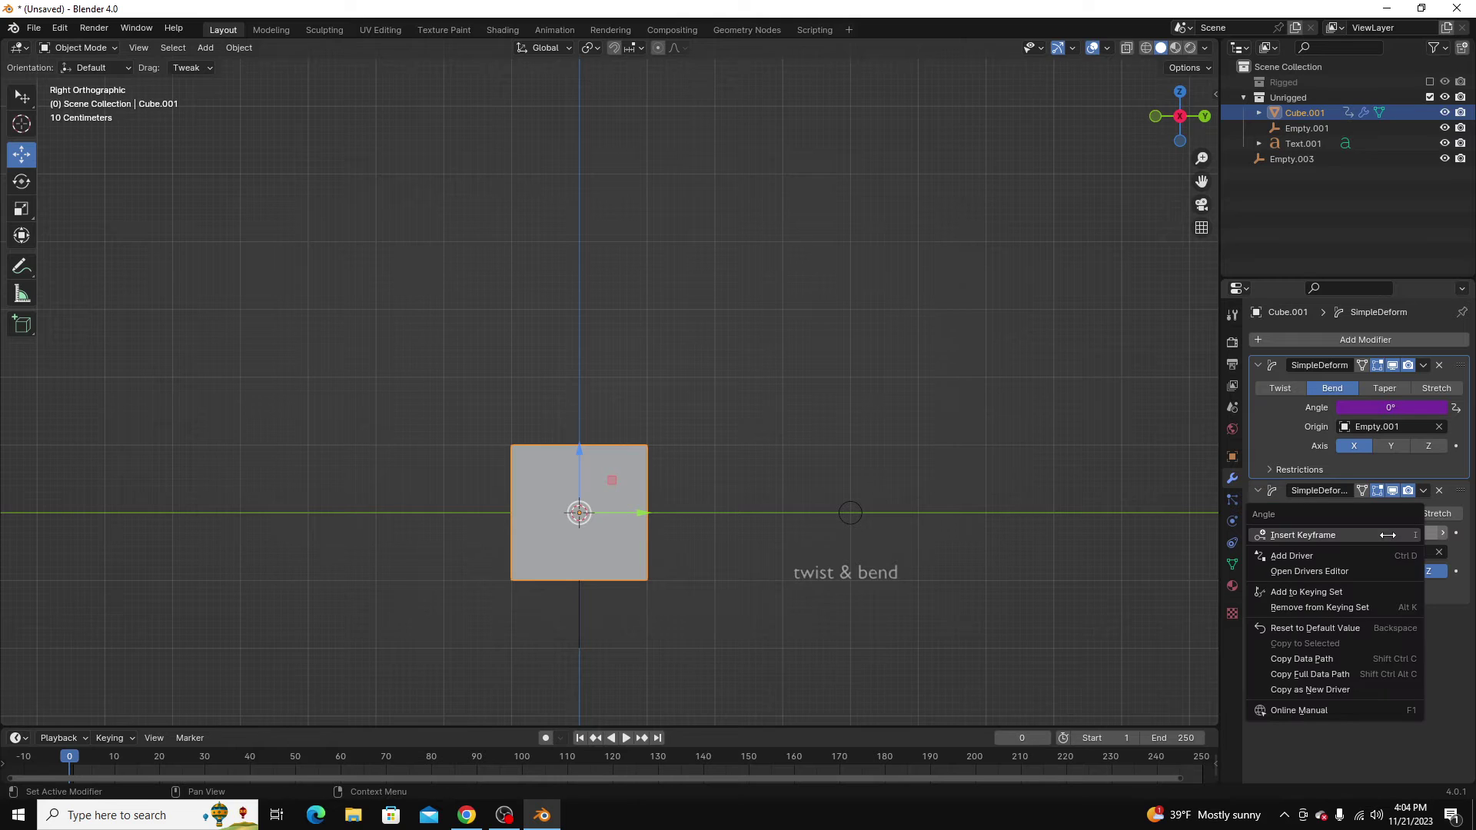
{"action": "left_click", "coordinate": [1363, 572]}
{"action": "left_click", "coordinate": [1454, 342]}
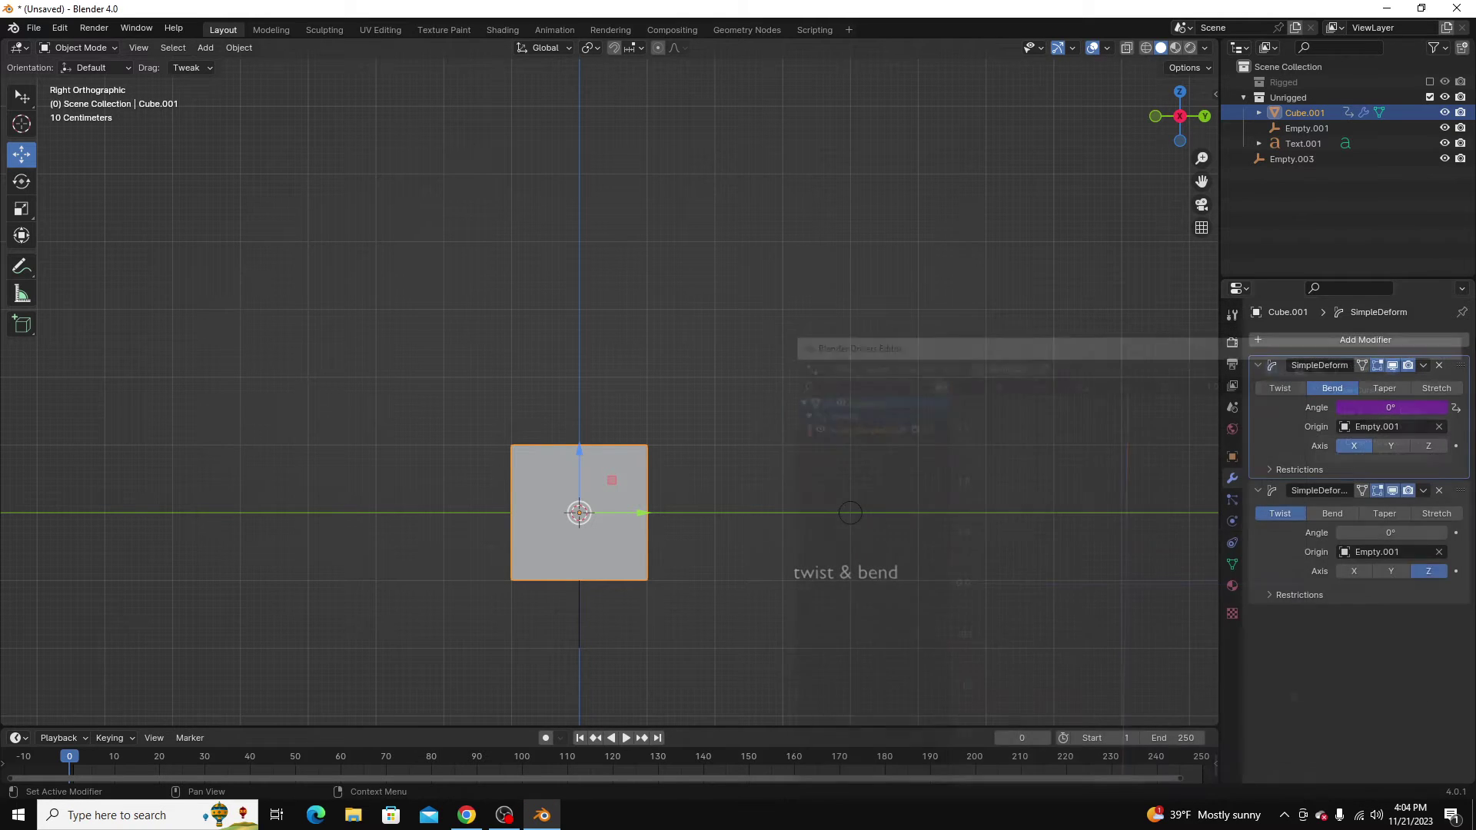
{"action": "right_click", "coordinate": [1390, 533]}
{"action": "left_click", "coordinate": [1352, 521]}
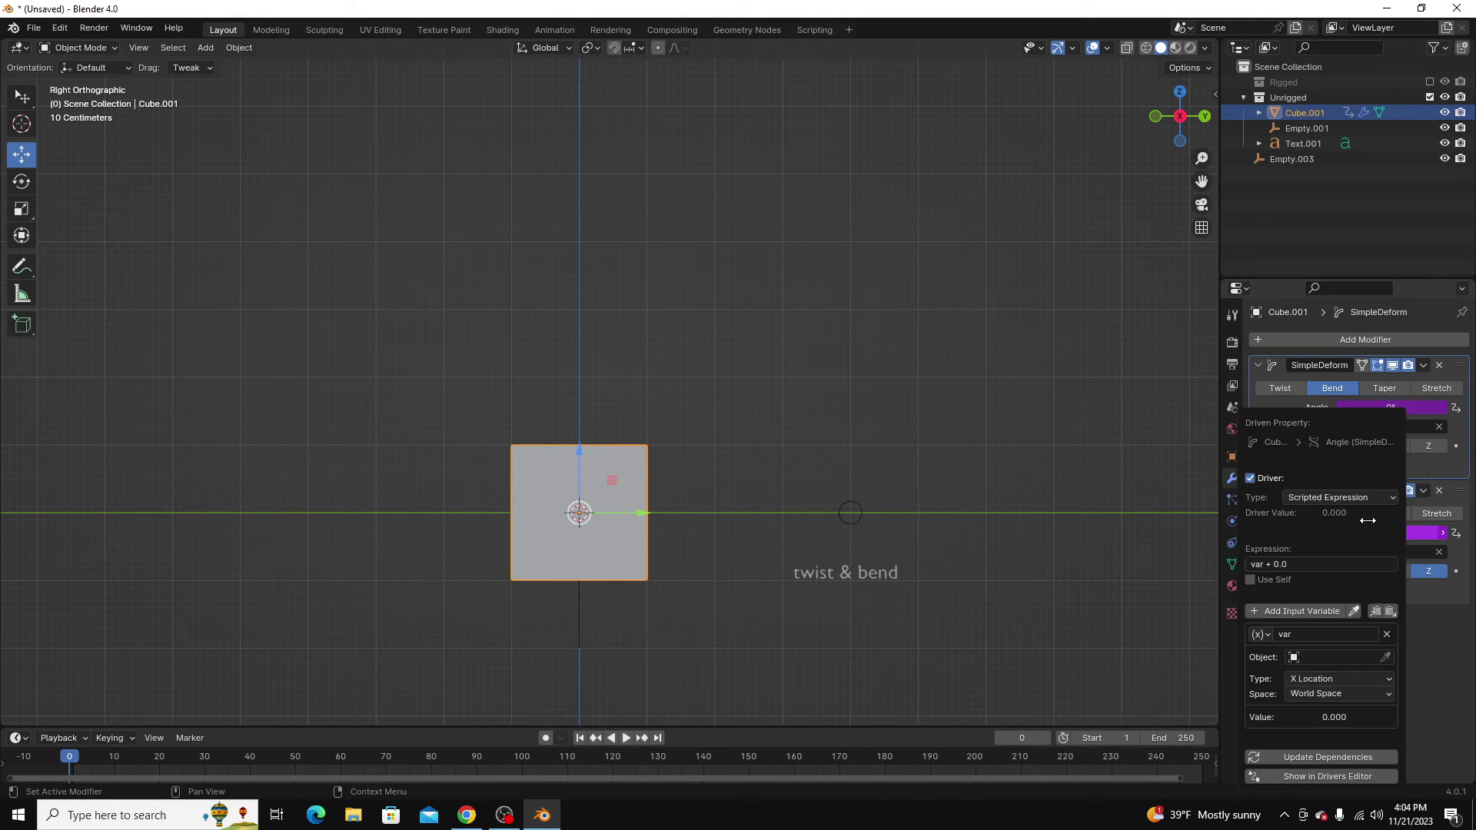
{"action": "left_click", "coordinate": [1385, 657]}
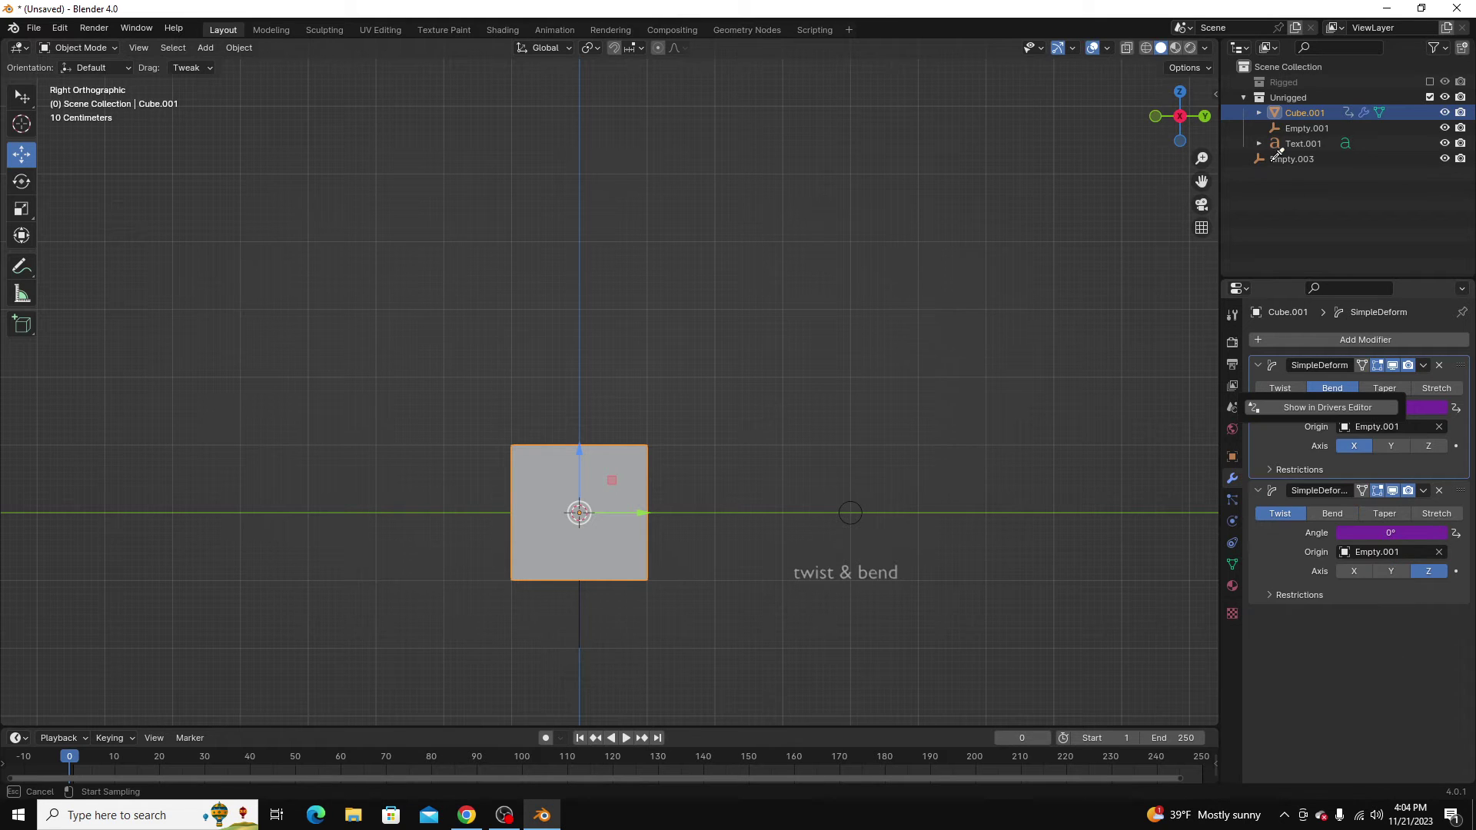
{"action": "left_click", "coordinate": [1290, 159]}
- Set the driver variable to read Z Location, then drag Empty.003 to test the twist
{"action": "right_click", "coordinate": [1383, 533]}
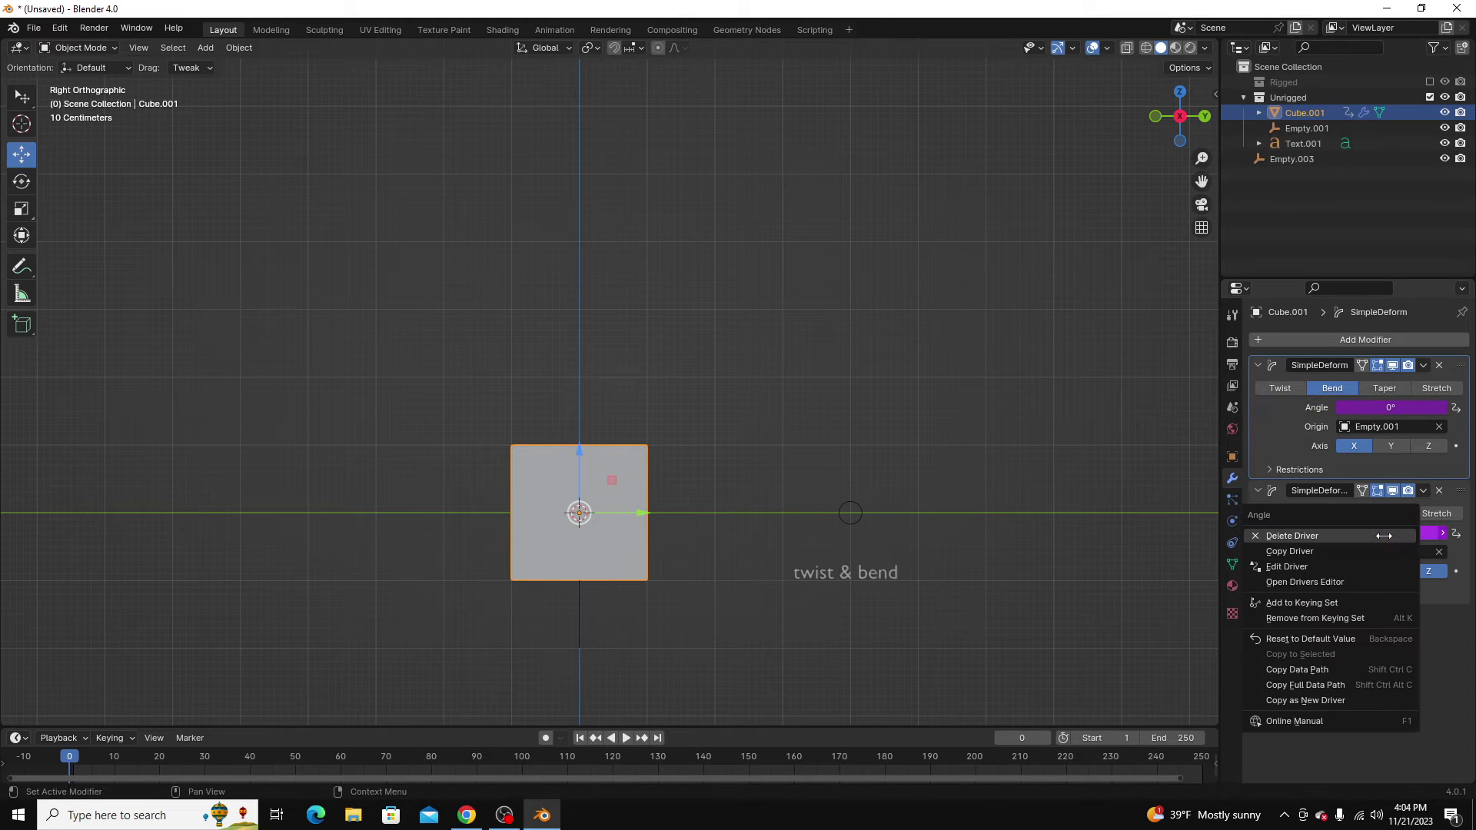
{"action": "left_click", "coordinate": [1368, 565]}
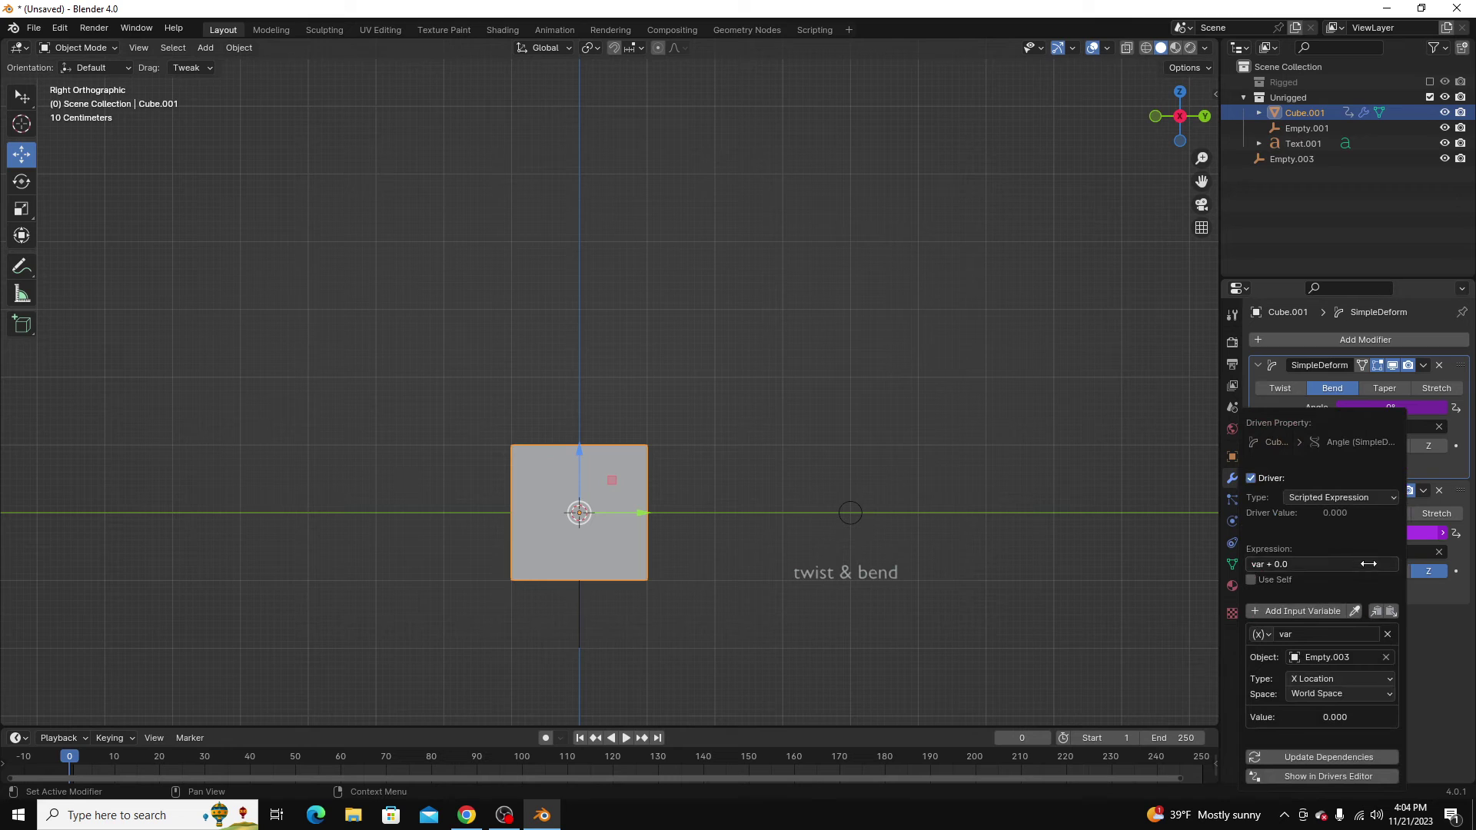
{"action": "left_click", "coordinate": [1335, 679]}
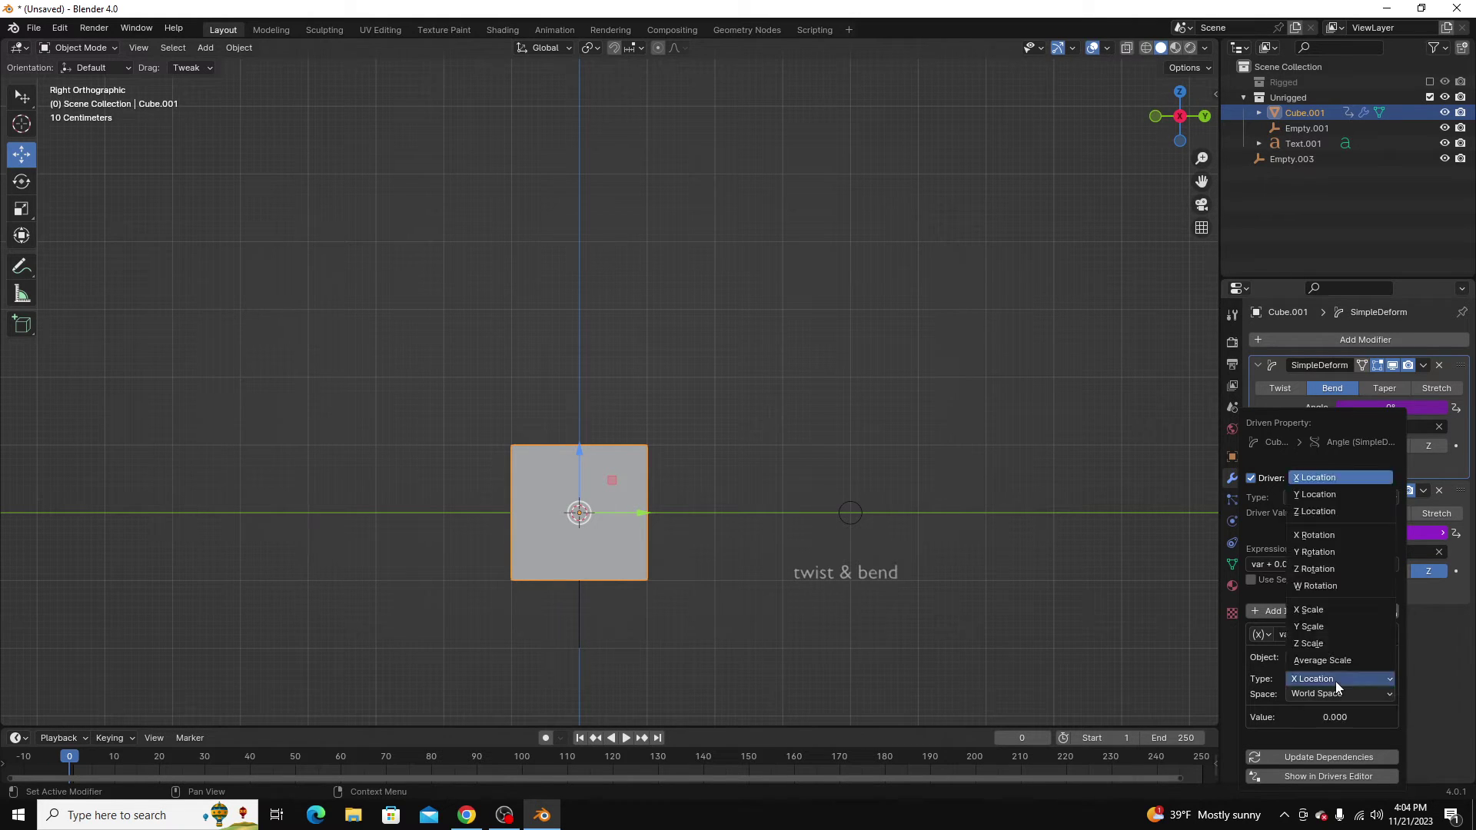
{"action": "left_click", "coordinate": [1355, 513]}
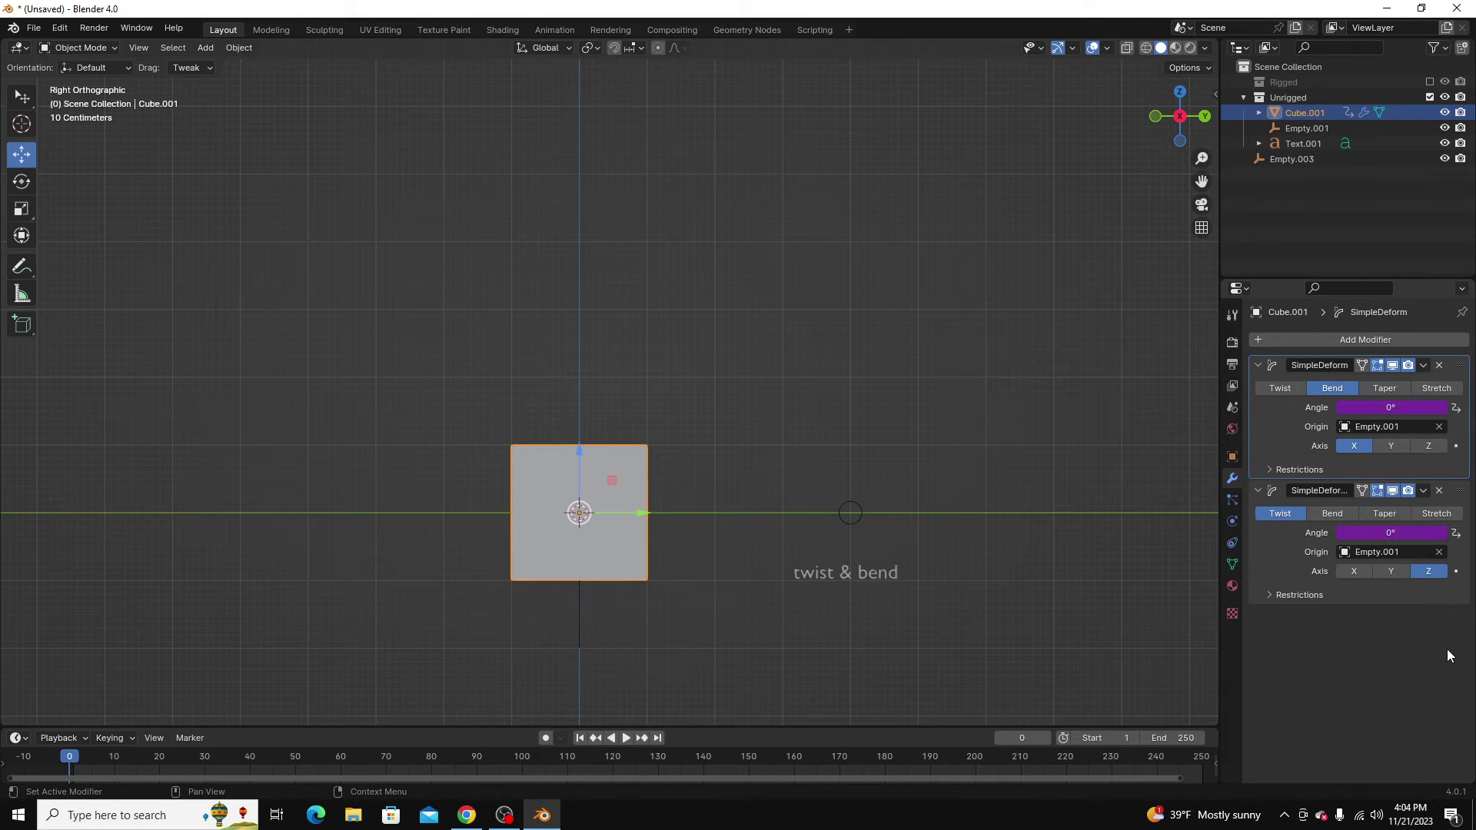
{"action": "left_click_drag", "start_coordinate": [850, 514], "coordinate": [825, 452]}
- Undo the test move, switch to the Select Box tool, and grab Empty.003 to watch the cube deform
{"action": "key", "text": "ctrl+z"}
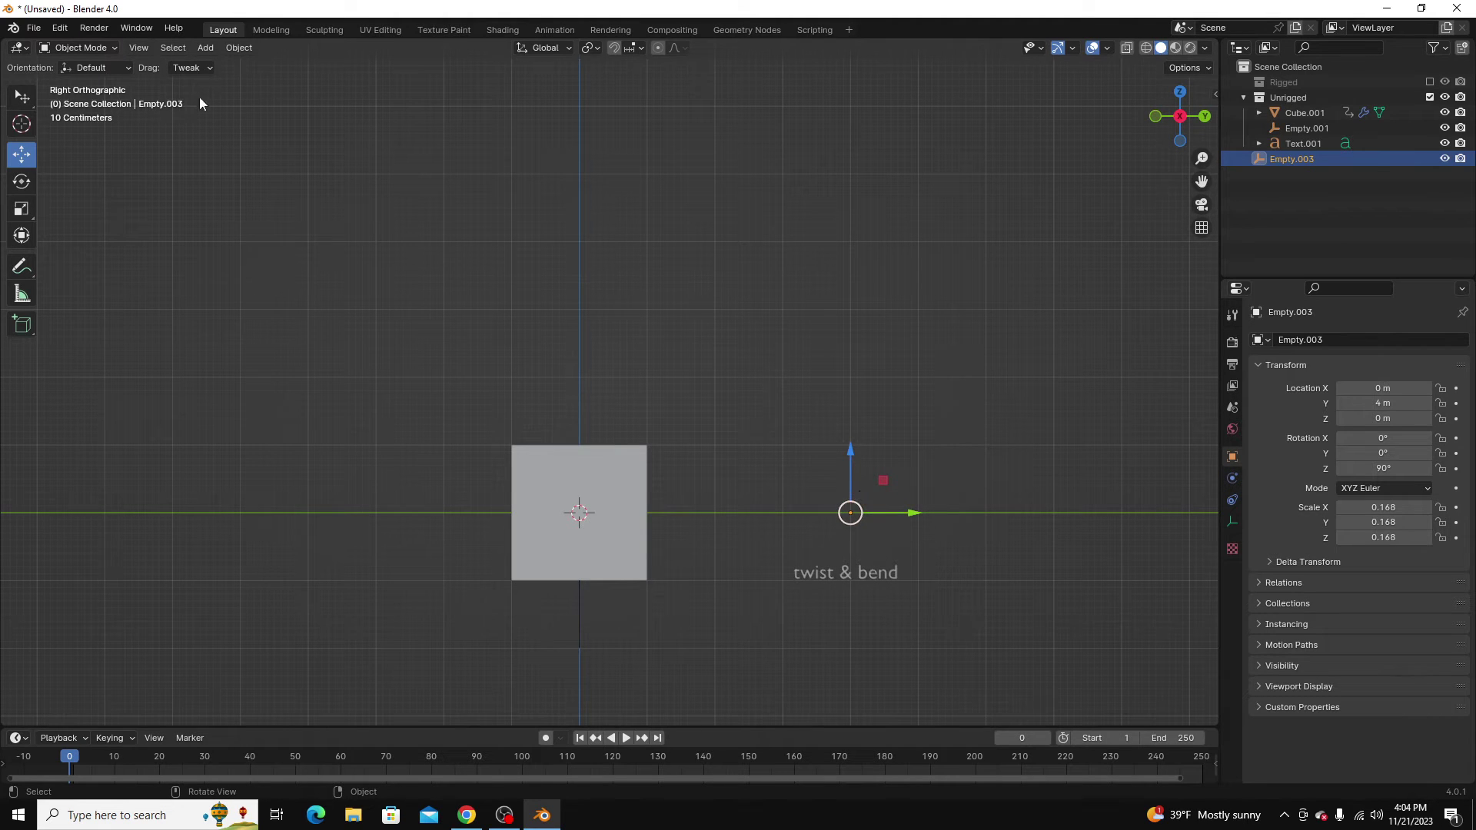
{"action": "left_click", "coordinate": [22, 97]}
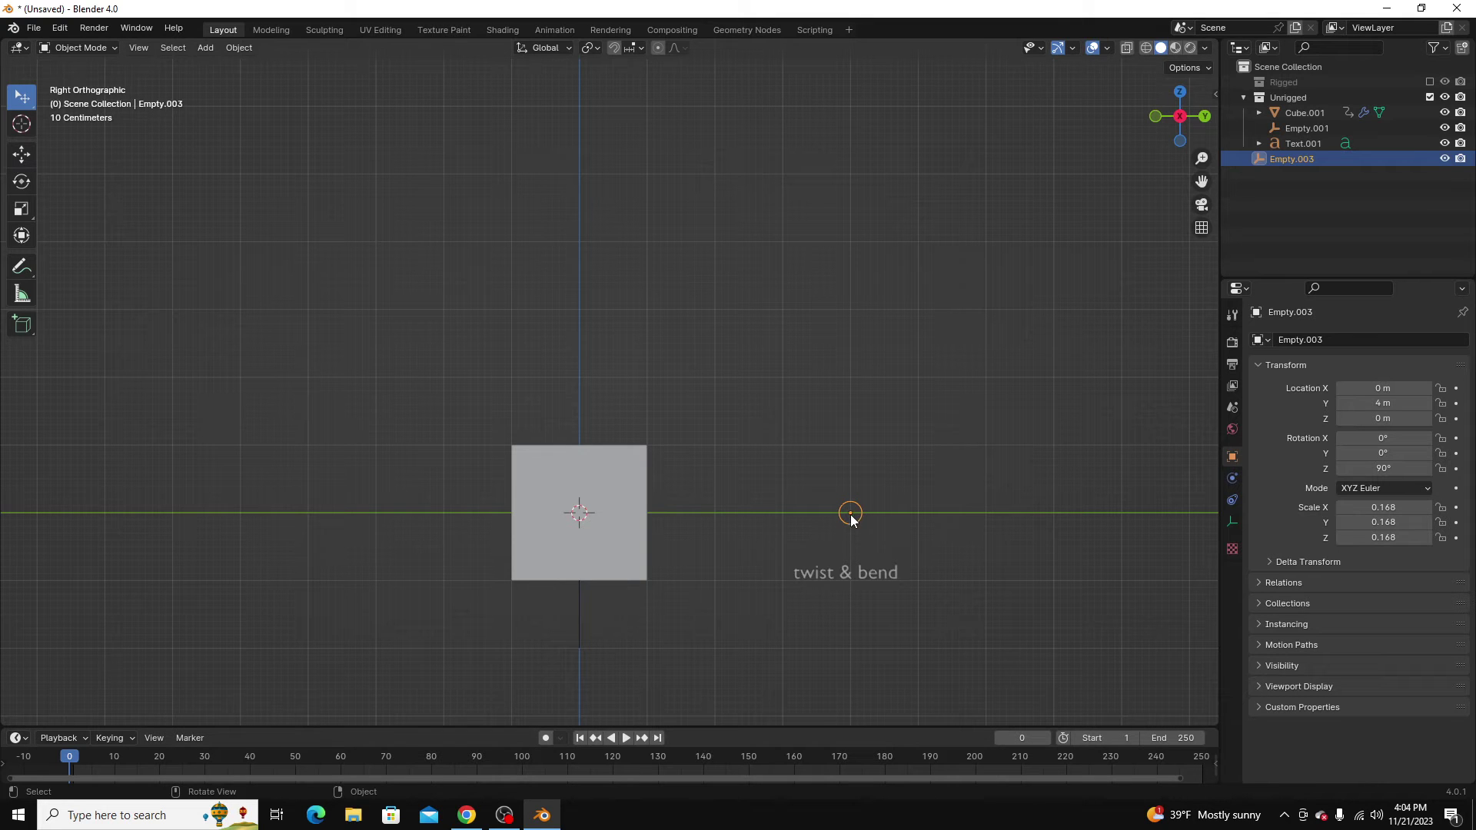
{"action": "key", "text": "g"}
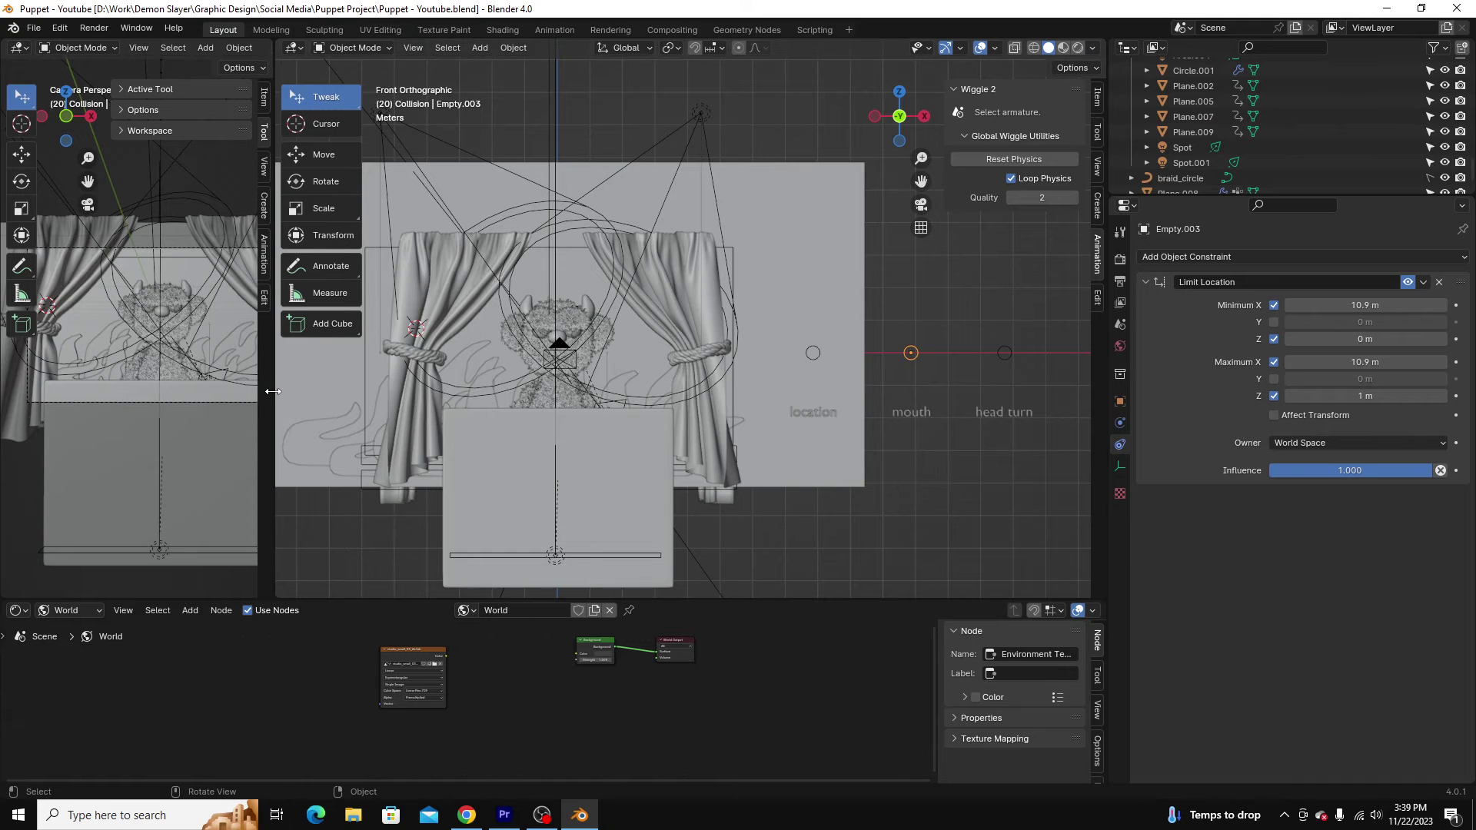
- Widen the camera view to preview the rendered puppet, then return to Solid shading and narrow it
{"action": "left_click_drag", "start_coordinate": [273, 391], "coordinate": [720, 391]}
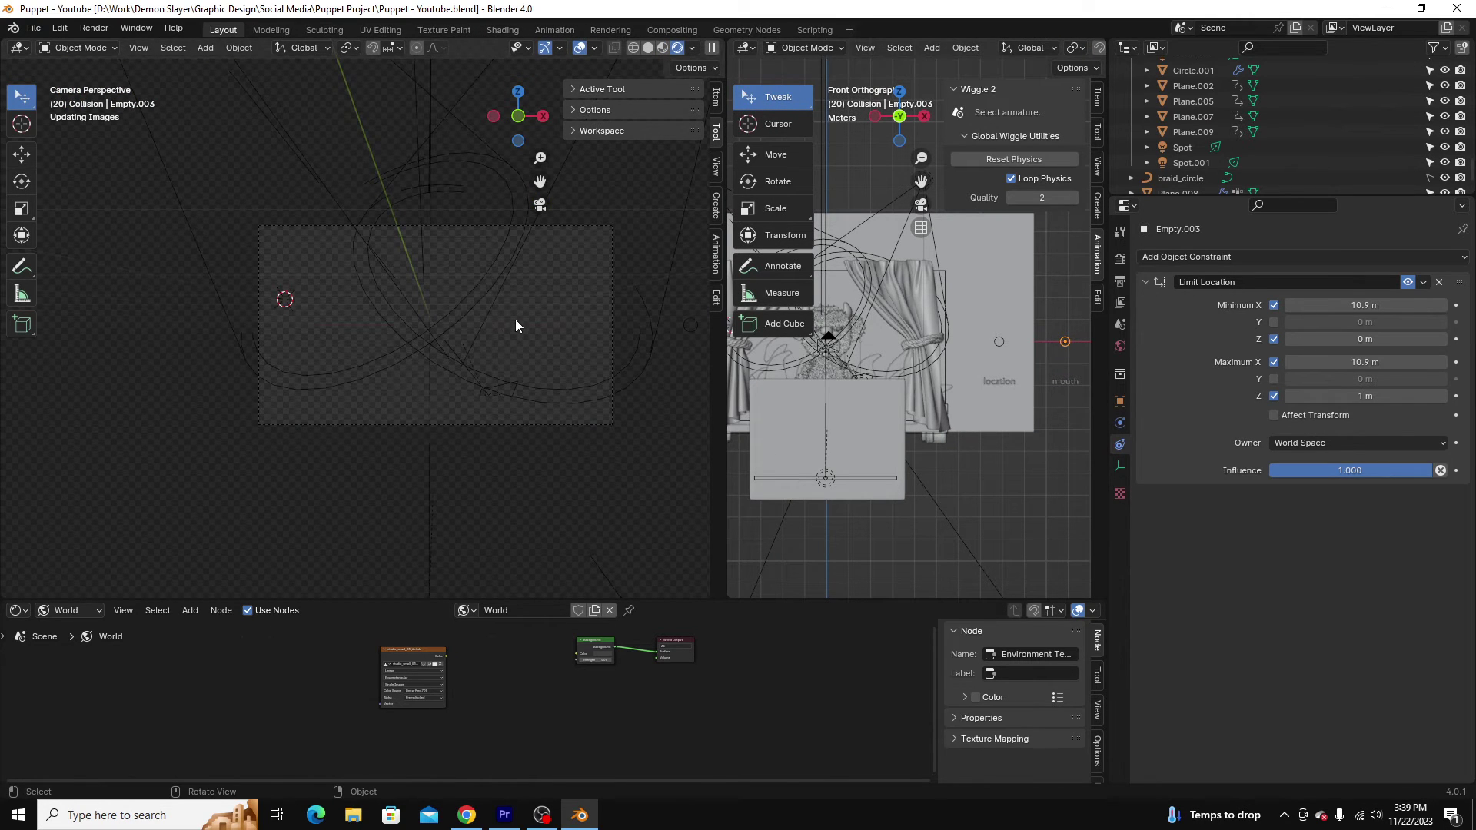
{"action": "scroll", "coordinate": [515, 318], "scroll_direction": "up", "scroll_amount": 3}
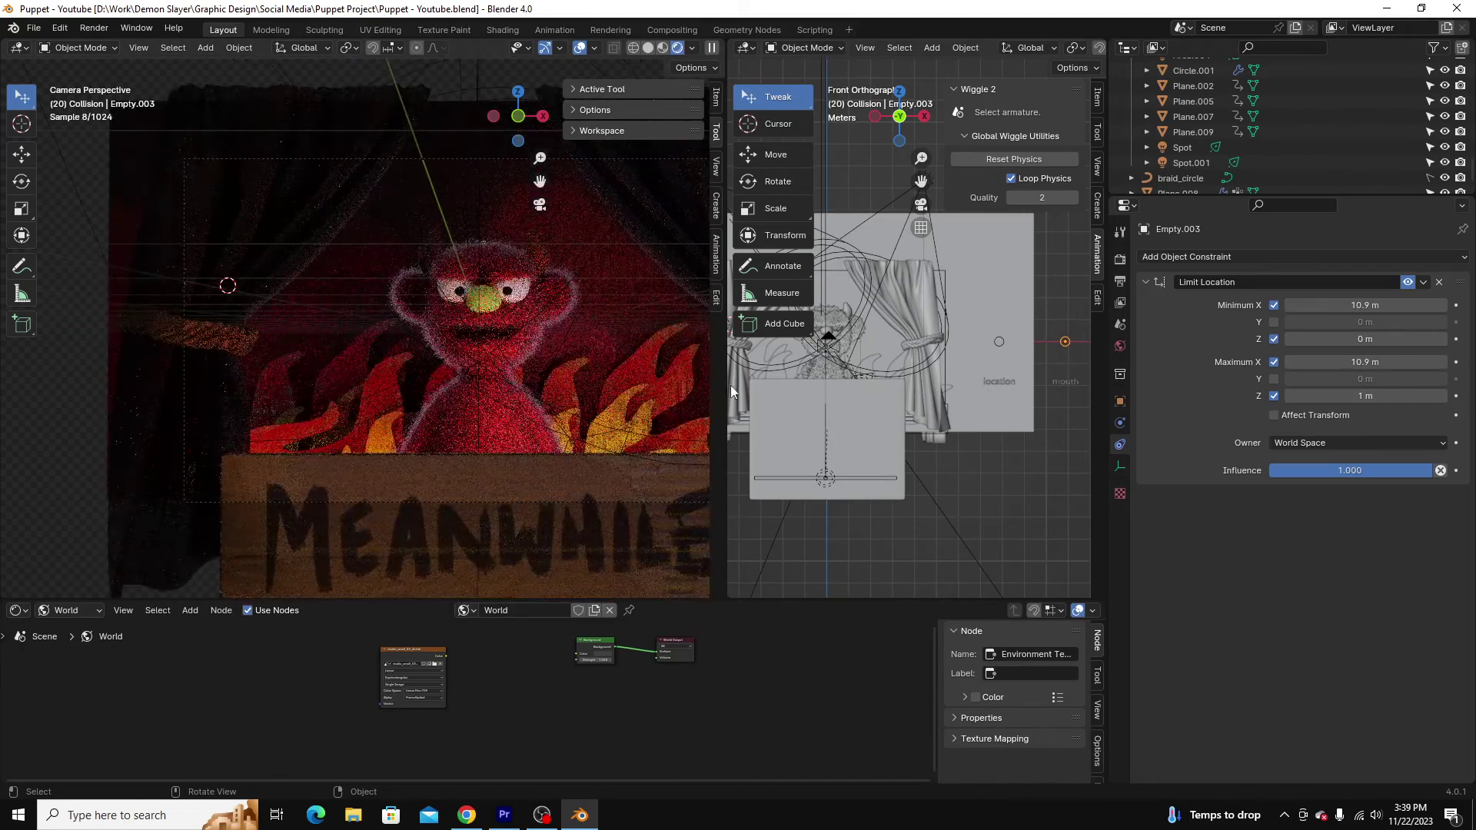
{"action": "left_click_drag", "start_coordinate": [728, 397], "coordinate": [594, 396]}
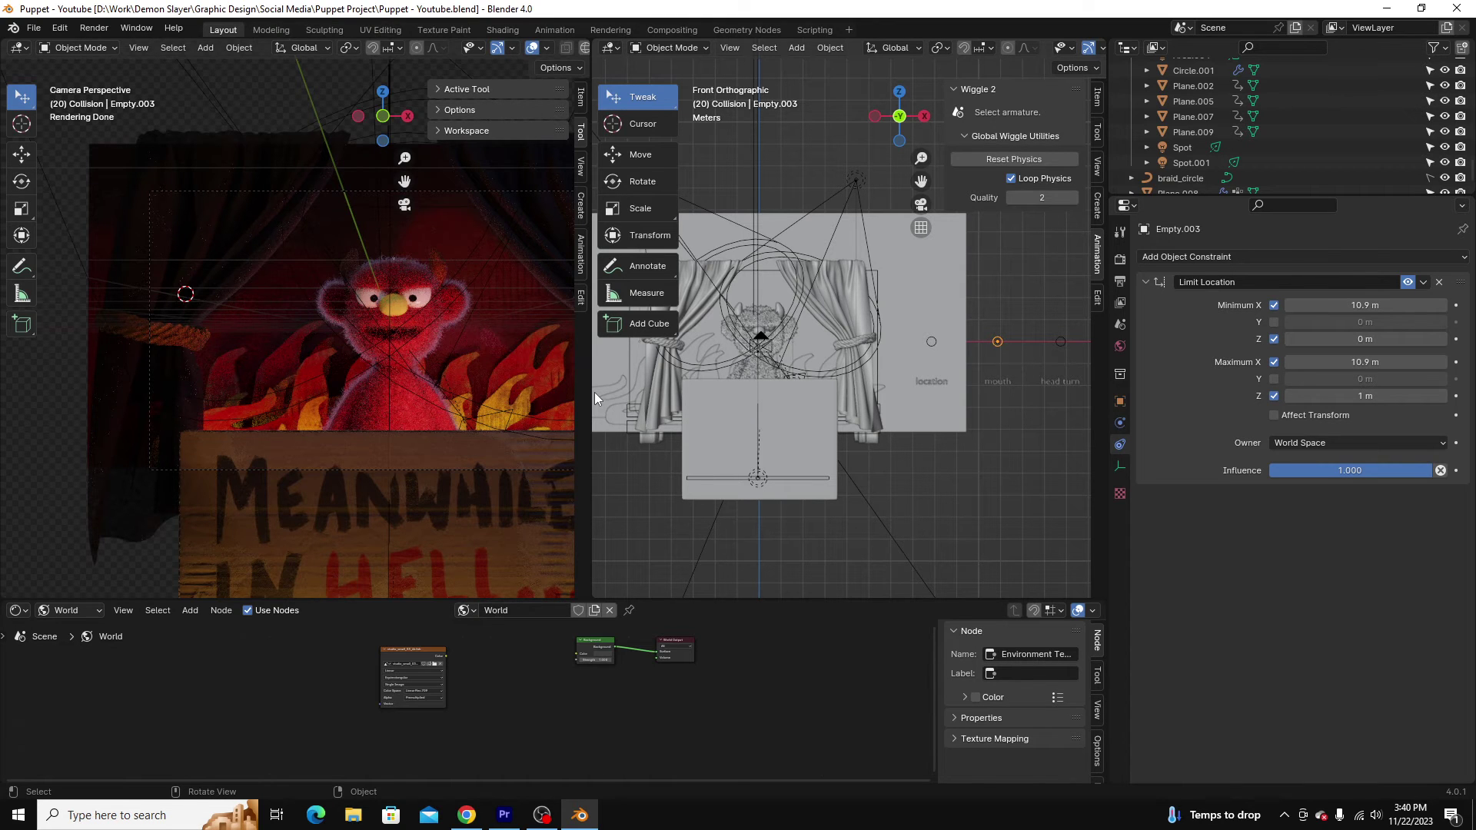
{"action": "left_click_drag", "start_coordinate": [594, 396], "coordinate": [734, 153]}
{"action": "left_click", "coordinate": [654, 49]}
{"action": "left_click_drag", "start_coordinate": [734, 350], "coordinate": [519, 359]}
{"action": "scroll", "coordinate": [719, 319], "scroll_direction": "up", "scroll_amount": 2}
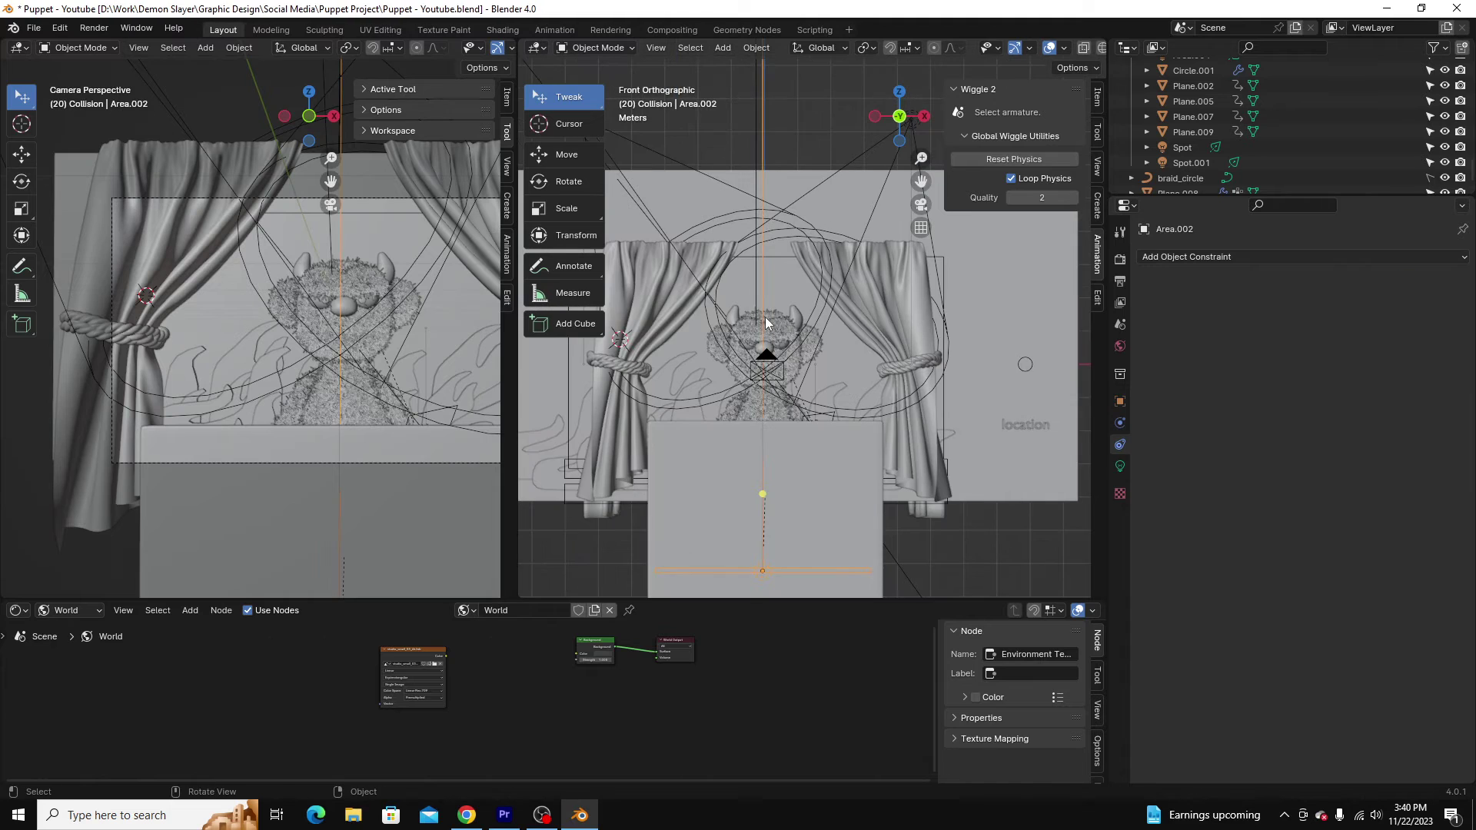
- Select the armature, switch it to Pose Mode, and select the head bone to show its Wiggle 2 settings
{"action": "left_click", "coordinate": [764, 317]}
{"action": "left_click", "coordinate": [597, 47]}
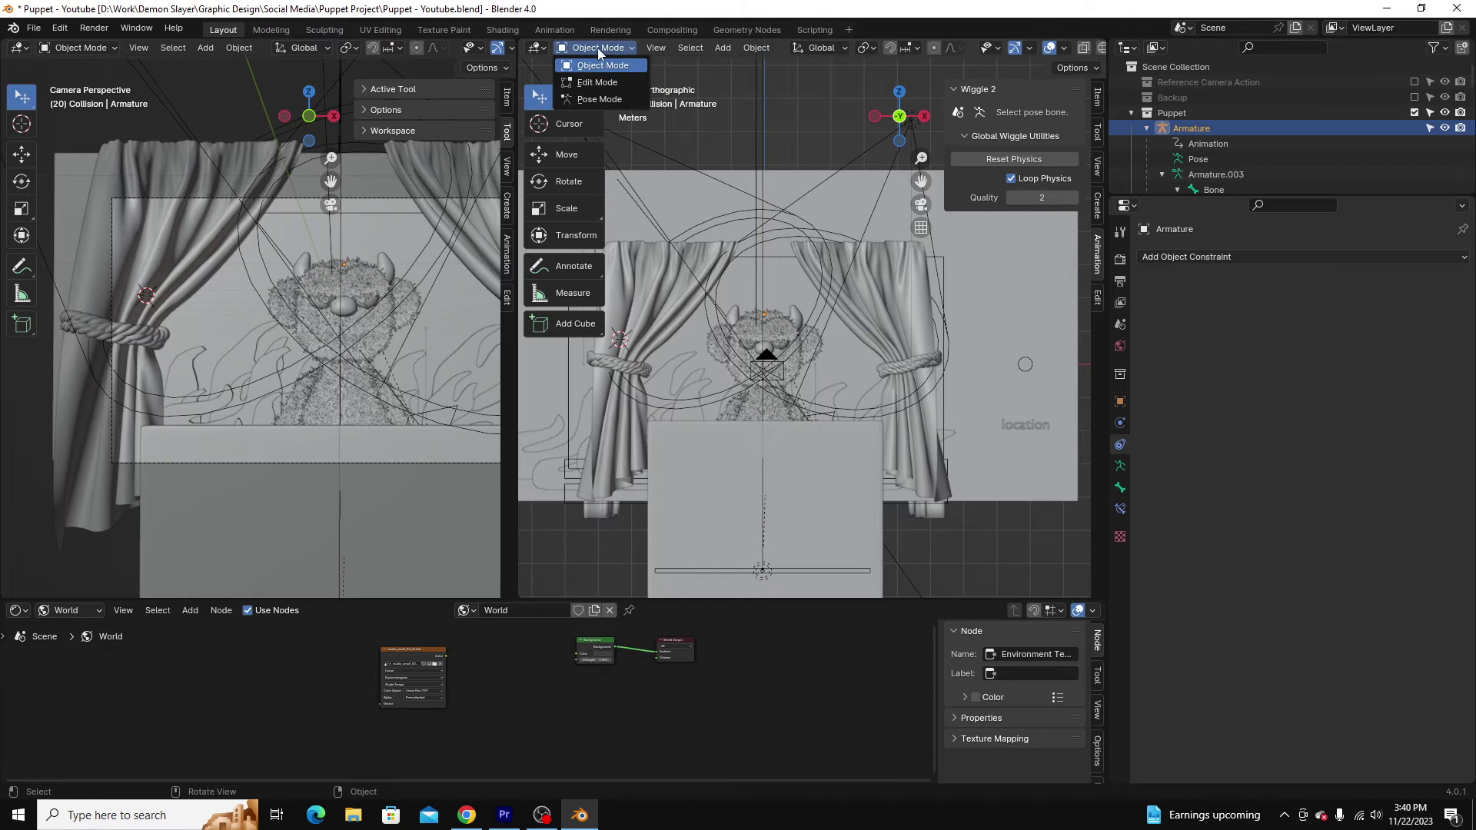
{"action": "left_click", "coordinate": [599, 99]}
{"action": "scroll", "coordinate": [771, 431], "scroll_direction": "up", "scroll_amount": 3}
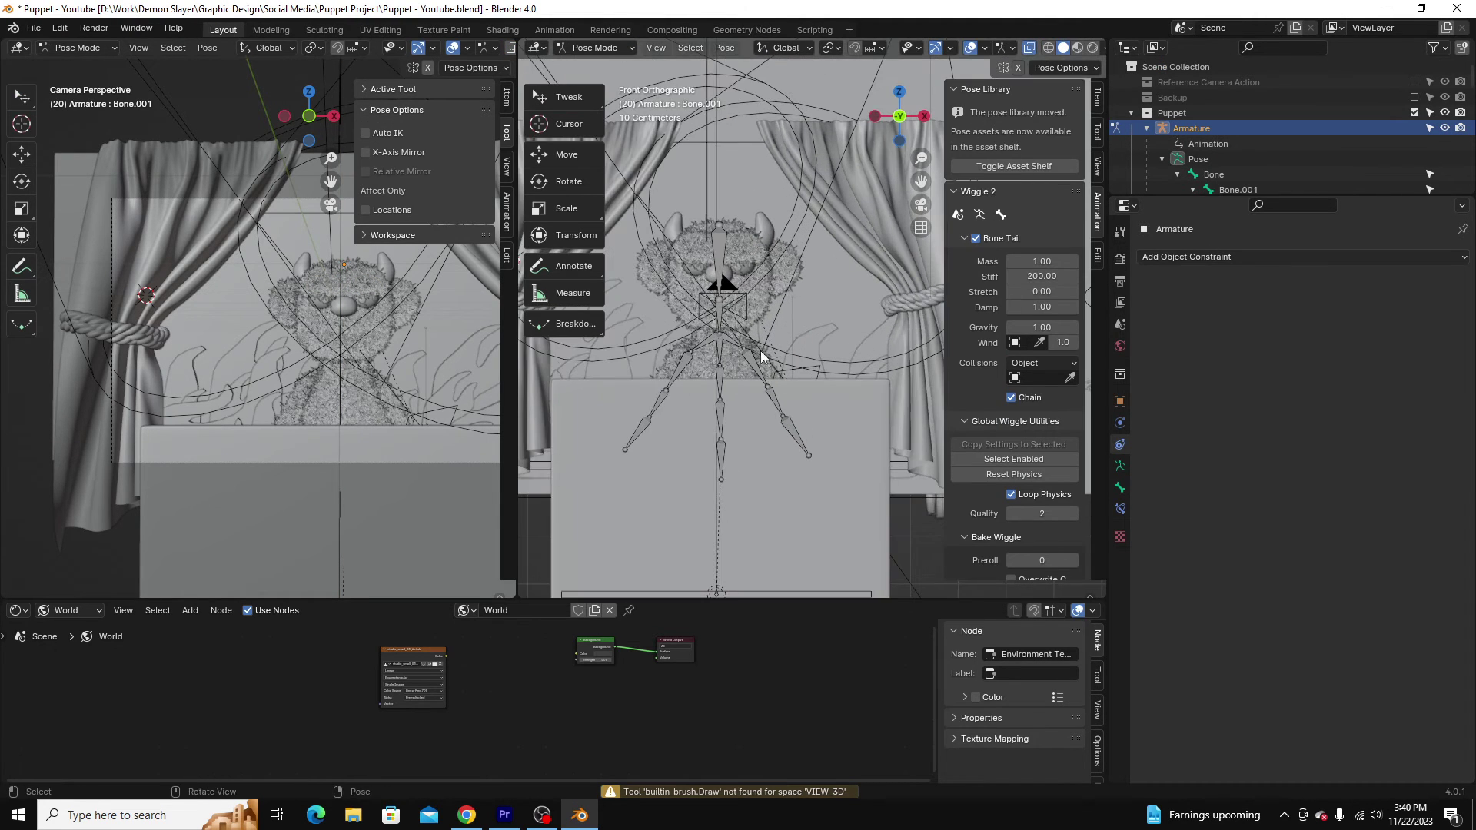
{"action": "left_click_drag", "start_coordinate": [516, 369], "coordinate": [244, 364]}
{"action": "middle_click_drag", "start_coordinate": [519, 363], "coordinate": [761, 273], "text": "shift"}
{"action": "left_click", "coordinate": [712, 197]}
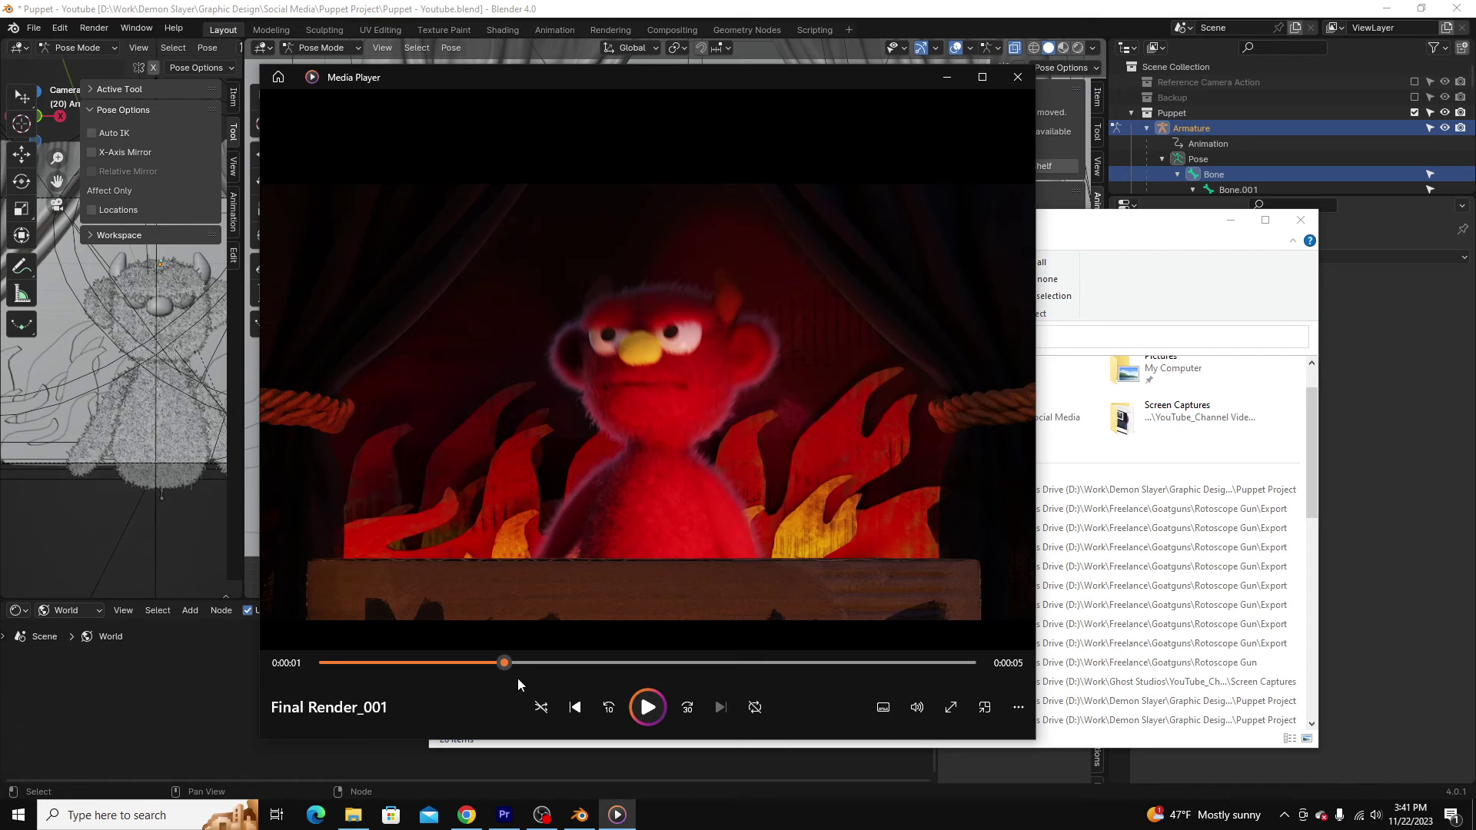
- Scrub through the Final Render_001 clip, then return to Blender
{"action": "left_click_drag", "start_coordinate": [515, 664], "coordinate": [537, 630]}
{"action": "left_click", "coordinate": [947, 7]}
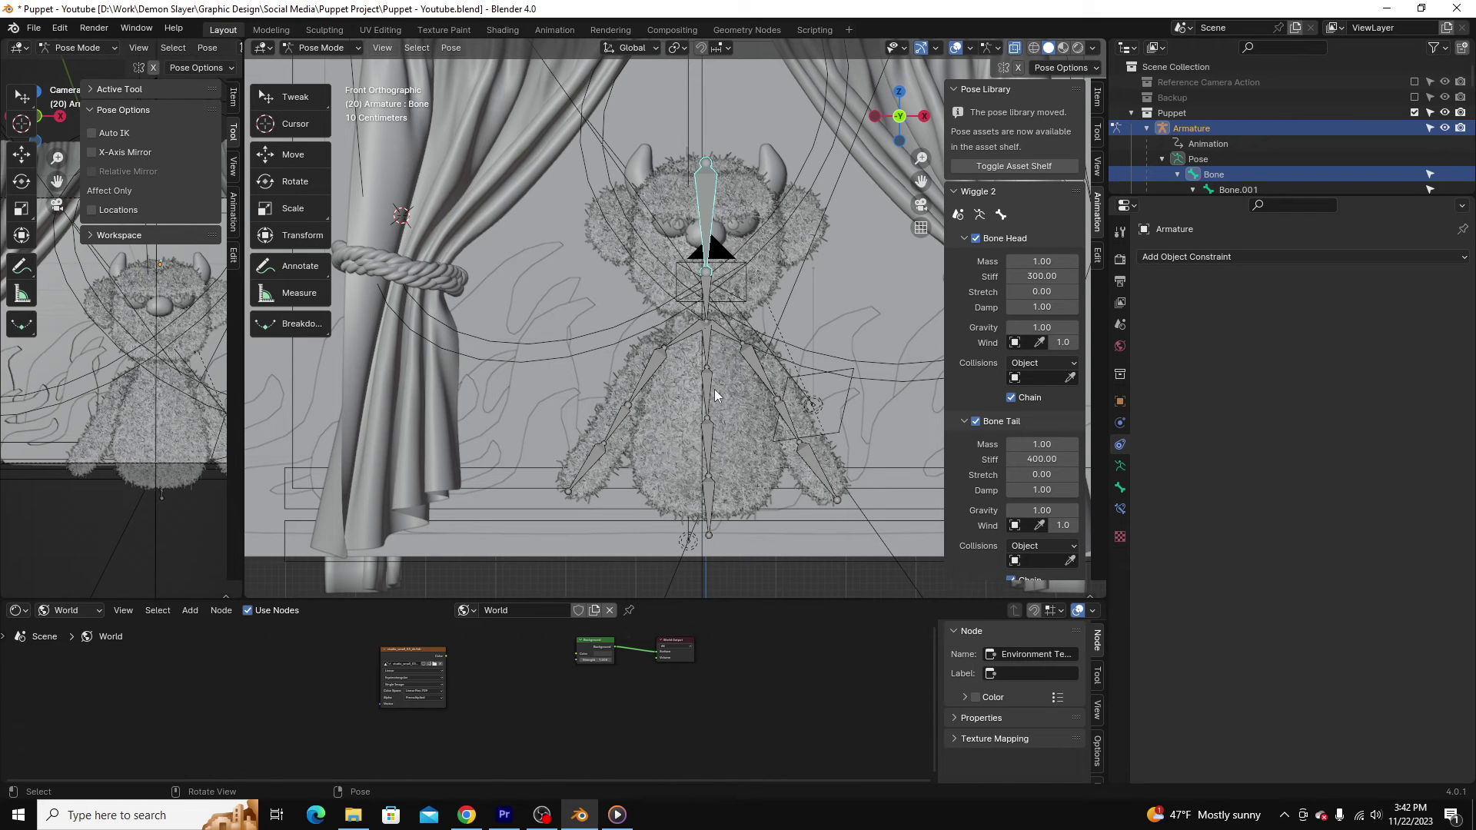
{"action": "scroll", "coordinate": [846, 409], "scroll_direction": "down", "scroll_amount": 4}
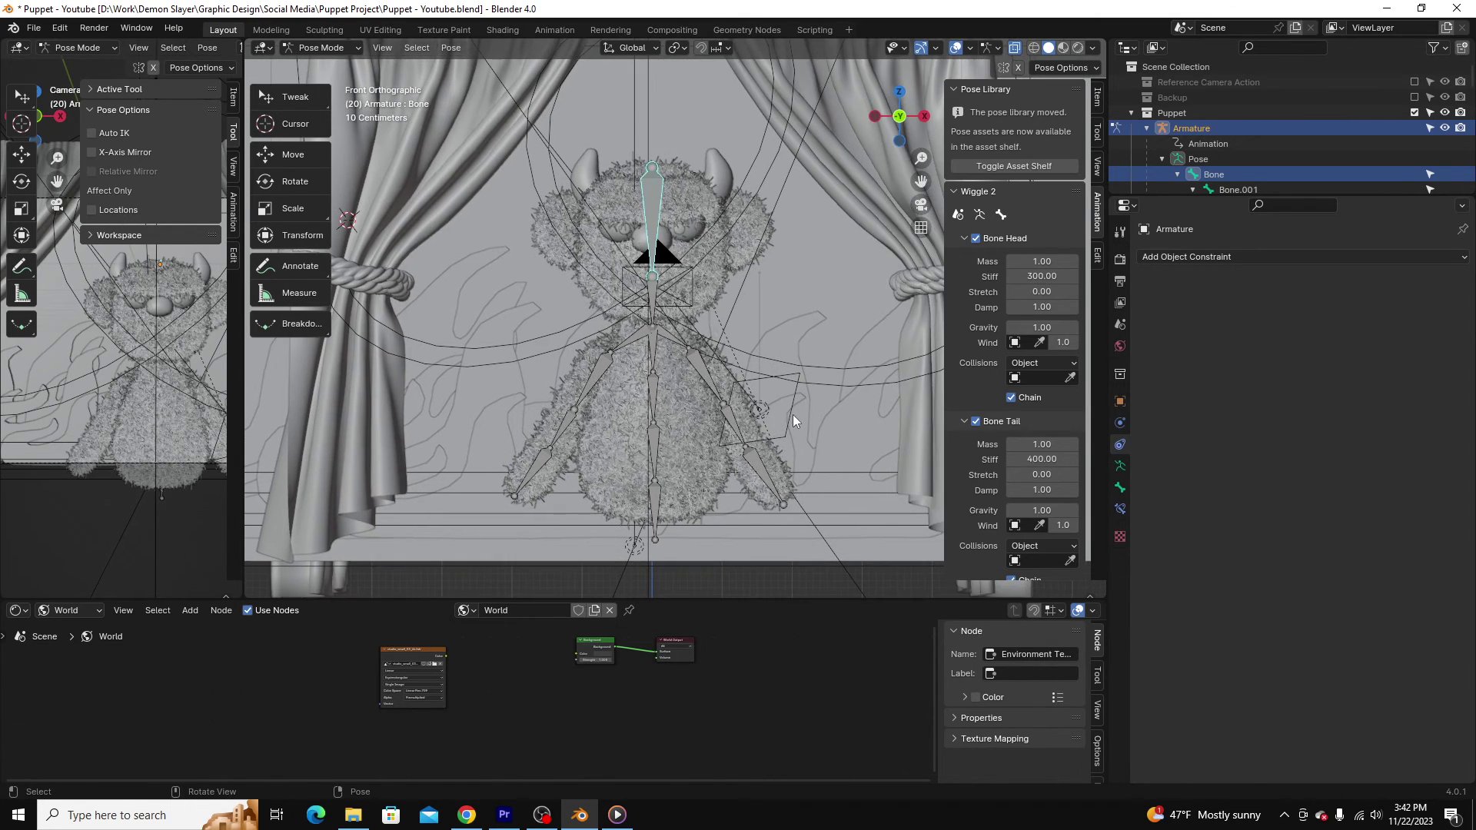
{"action": "middle_click_drag", "start_coordinate": [792, 415], "coordinate": [757, 461], "text": "shift"}
- Switch the armature to Object Mode and pan the view to the location, mouth and head-turn empties
{"action": "left_click", "coordinate": [320, 48]}
{"action": "left_click", "coordinate": [329, 66]}
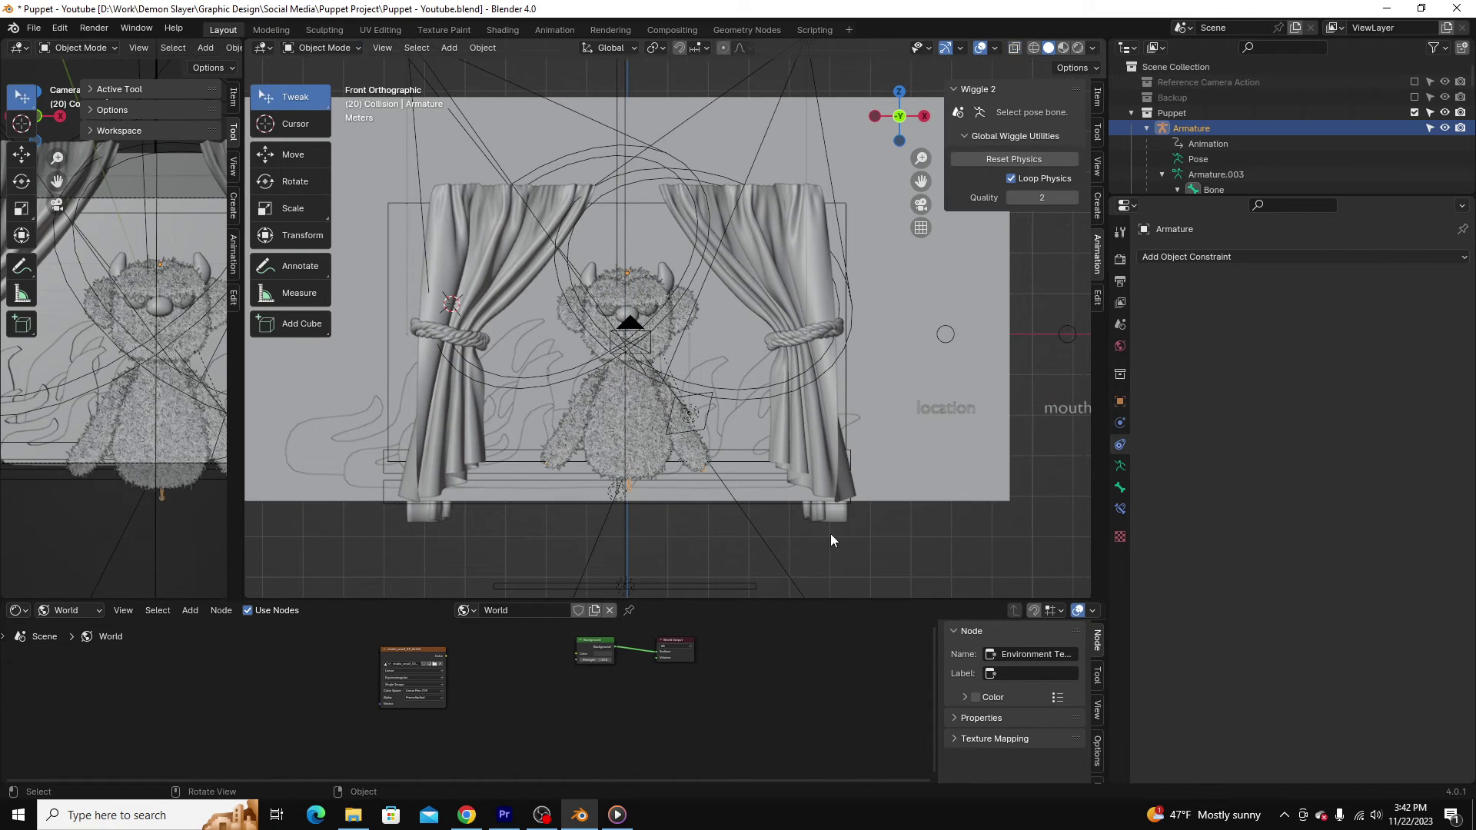
{"action": "middle_click_drag", "start_coordinate": [965, 510], "coordinate": [716, 518], "text": "shift"}
{"action": "scroll", "coordinate": [880, 521], "scroll_direction": "up", "scroll_amount": 3}
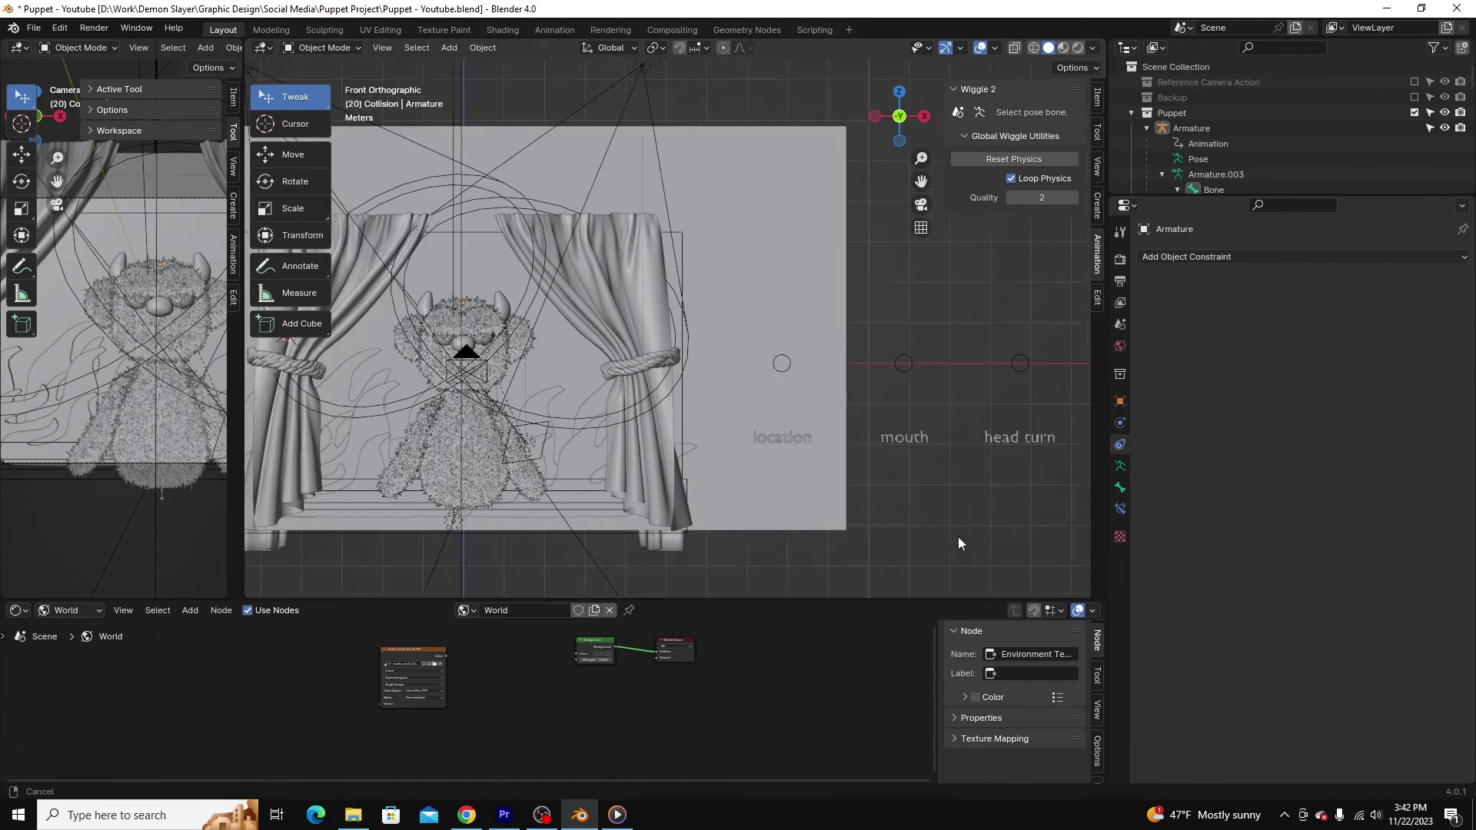
{"action": "scroll", "coordinate": [1026, 476], "scroll_direction": "down", "scroll_amount": 2}
{"action": "middle_click_drag", "start_coordinate": [1006, 494], "coordinate": [825, 507], "text": "shift"}
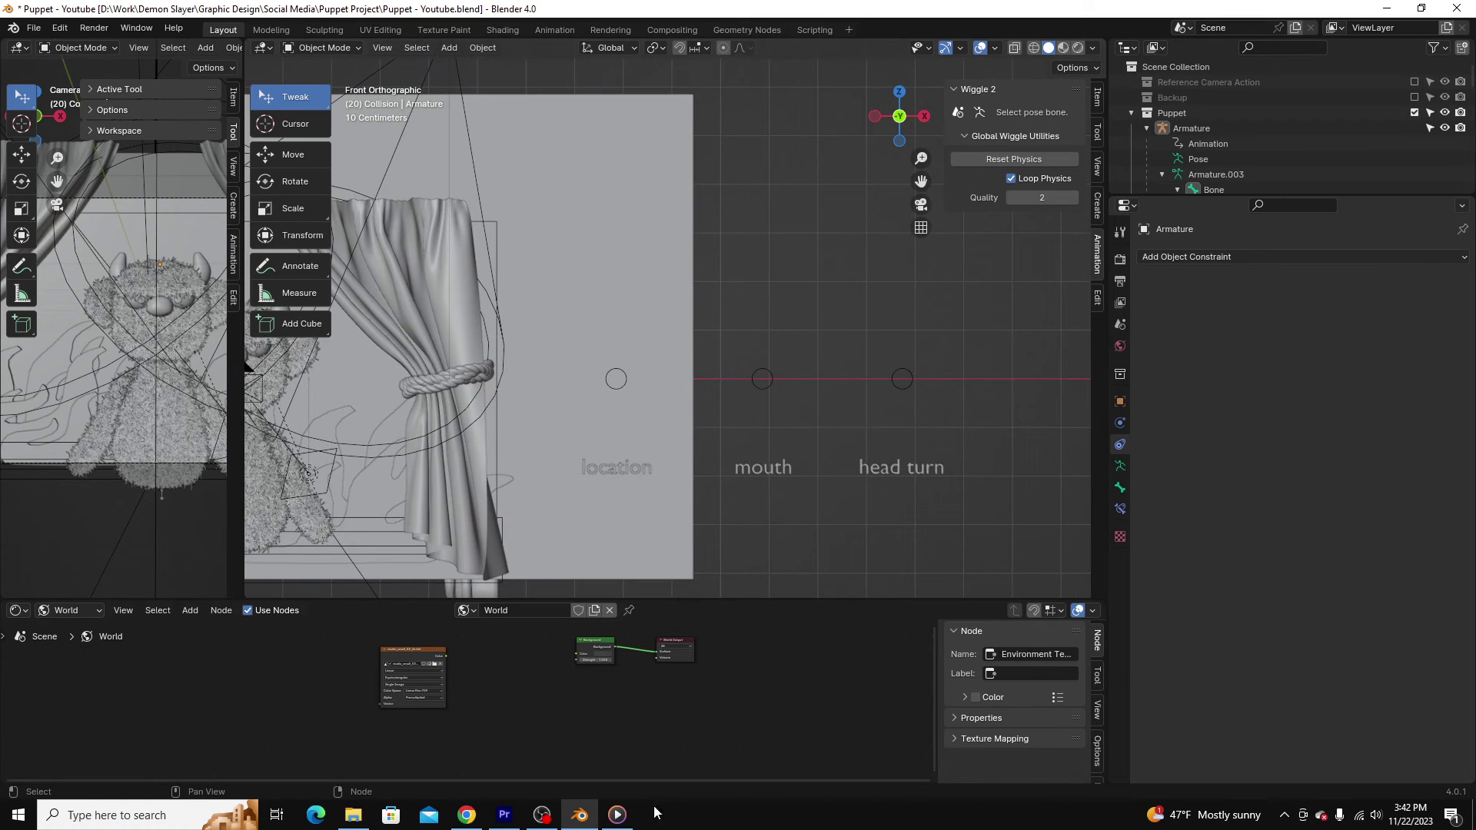
- Enlarge the rendered clip in Media Player for a look, then return to Blender
{"action": "left_click", "coordinate": [617, 814]}
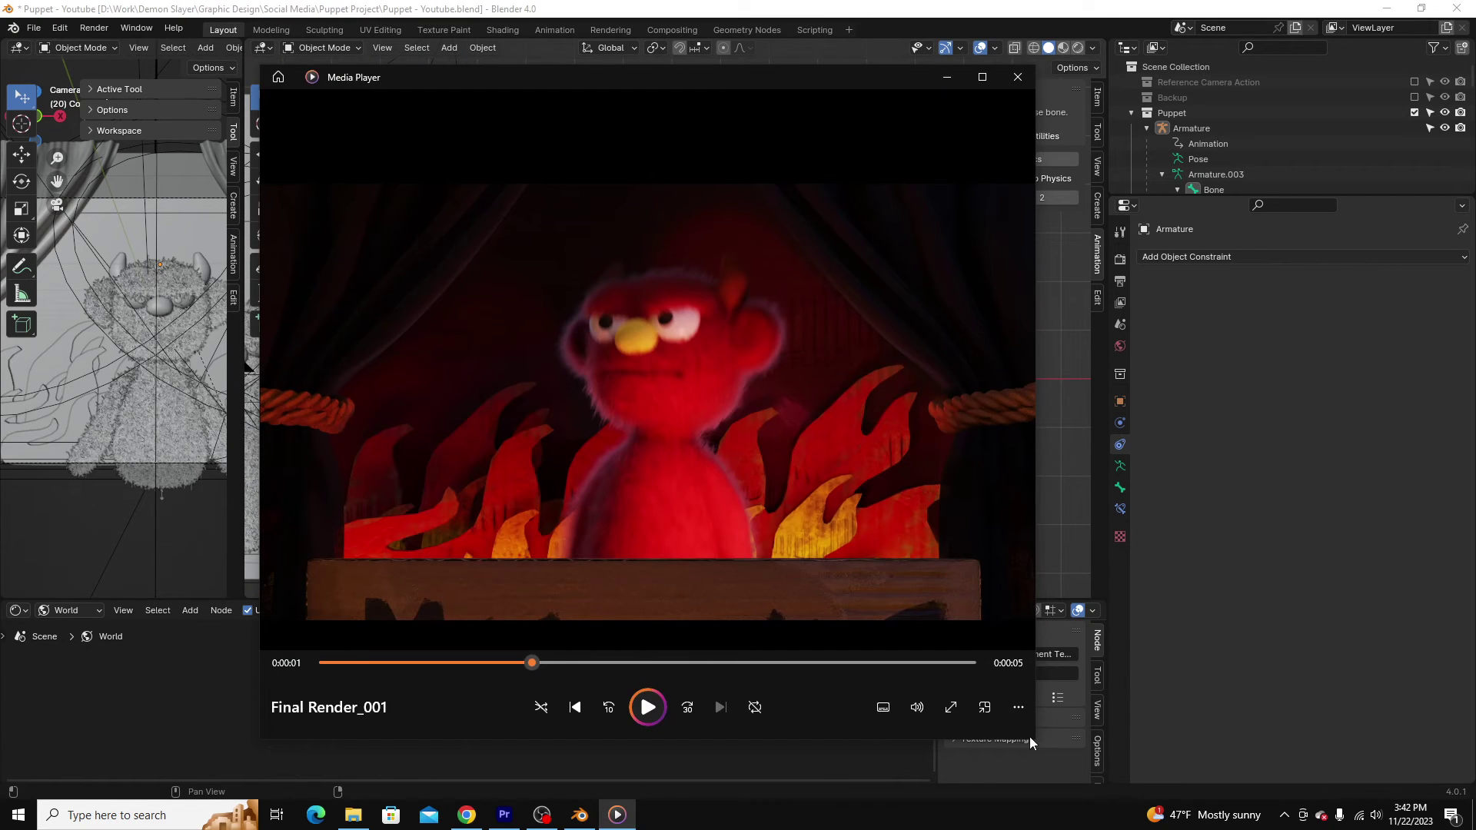
{"action": "left_click_drag", "start_coordinate": [1037, 740], "coordinate": [1152, 771]}
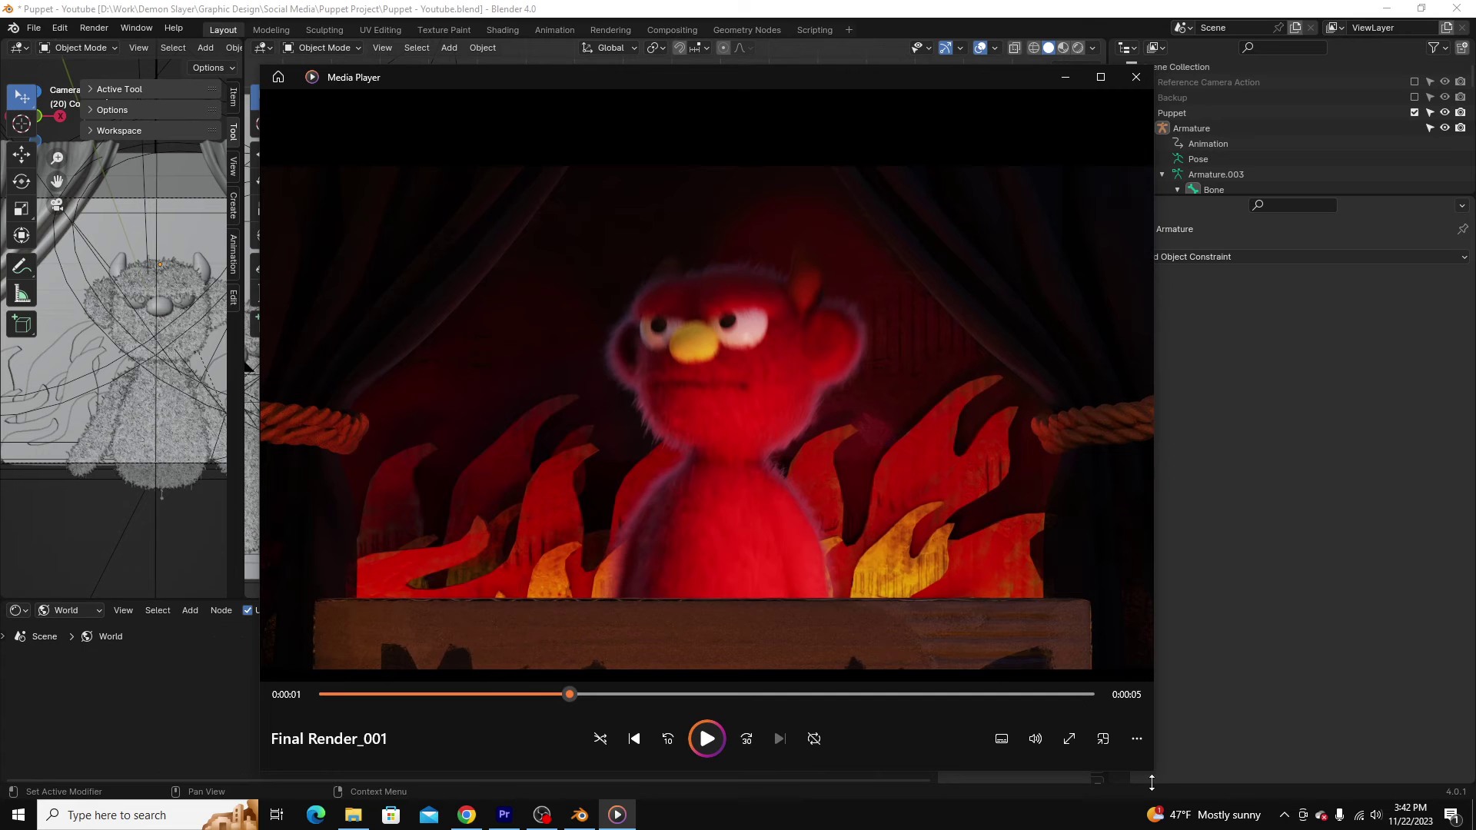
{"action": "left_click", "coordinate": [828, 16]}
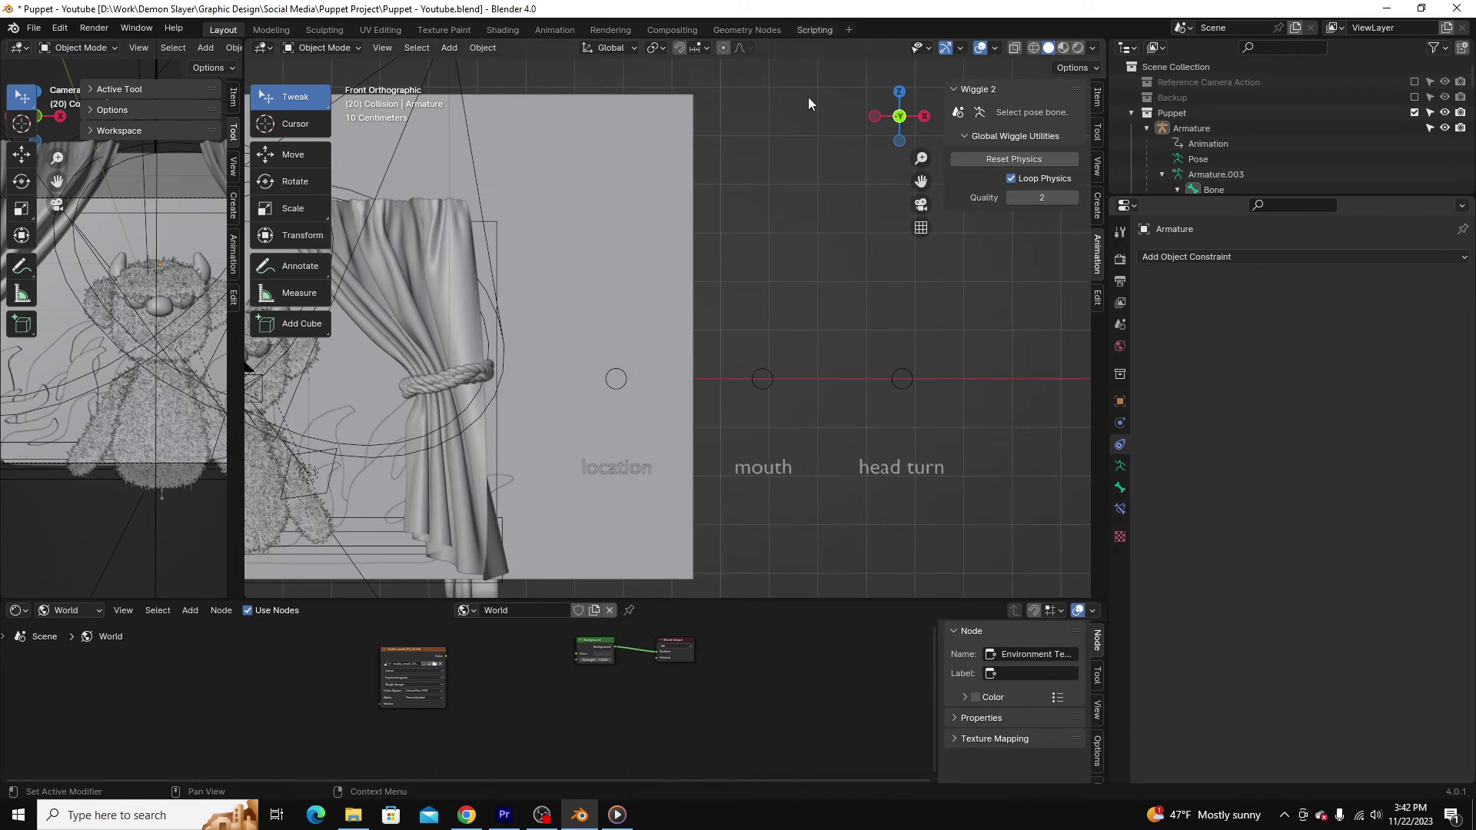
{"action": "scroll", "coordinate": [921, 420], "scroll_direction": "down", "scroll_amount": 3}
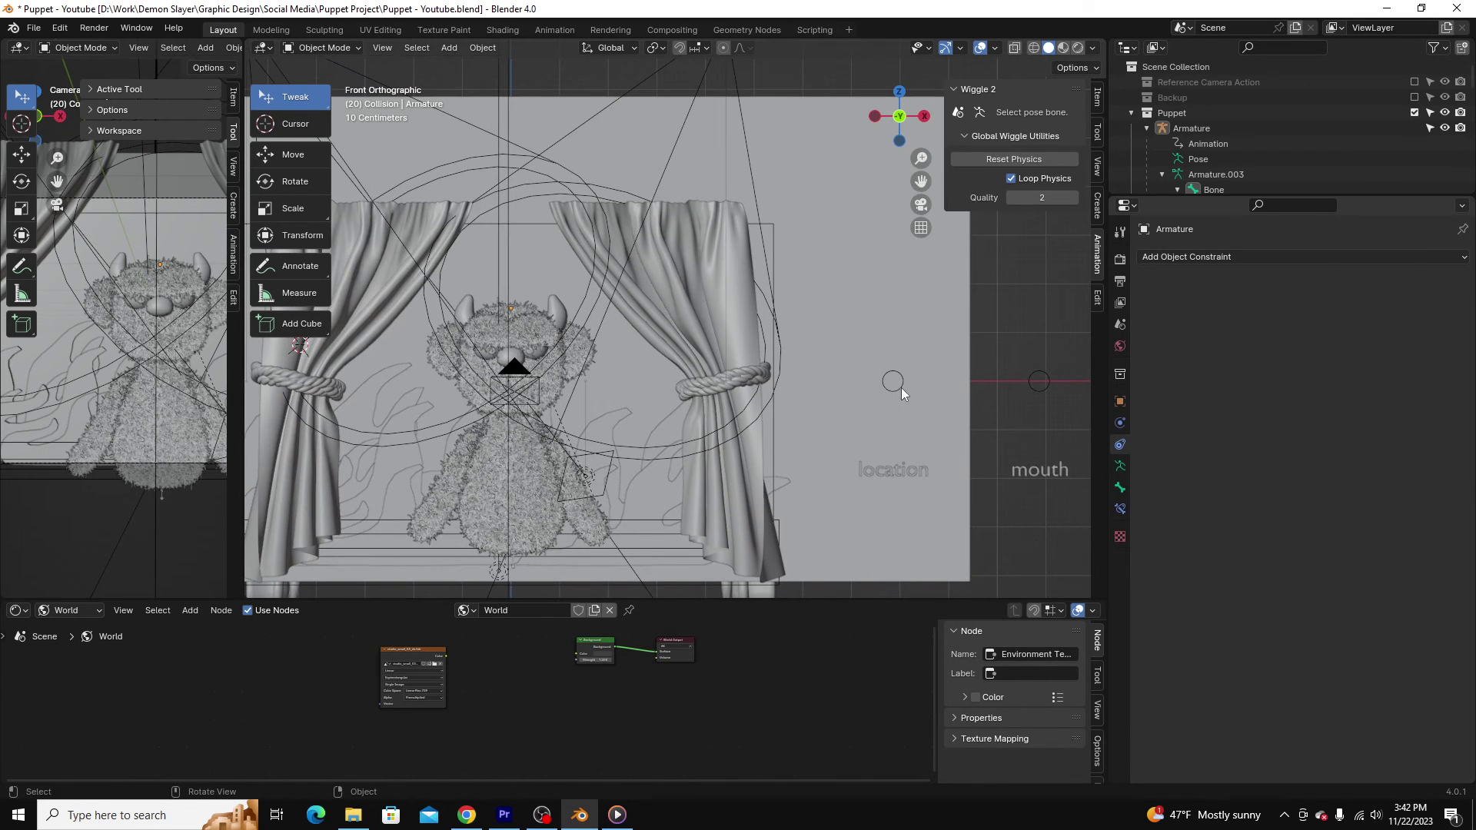
- Move the mouth control Empty.003 upward, then cancel a second move to check the mouth follows
{"action": "mouse_move", "coordinate": [901, 388]}
{"action": "left_mouse_down"}
{"action": "mouse_move", "coordinate": [855, 387]}
{"action": "mouse_move", "coordinate": [961, 387]}
{"action": "mouse_move", "coordinate": [903, 392]}
{"action": "left_mouse_up"}
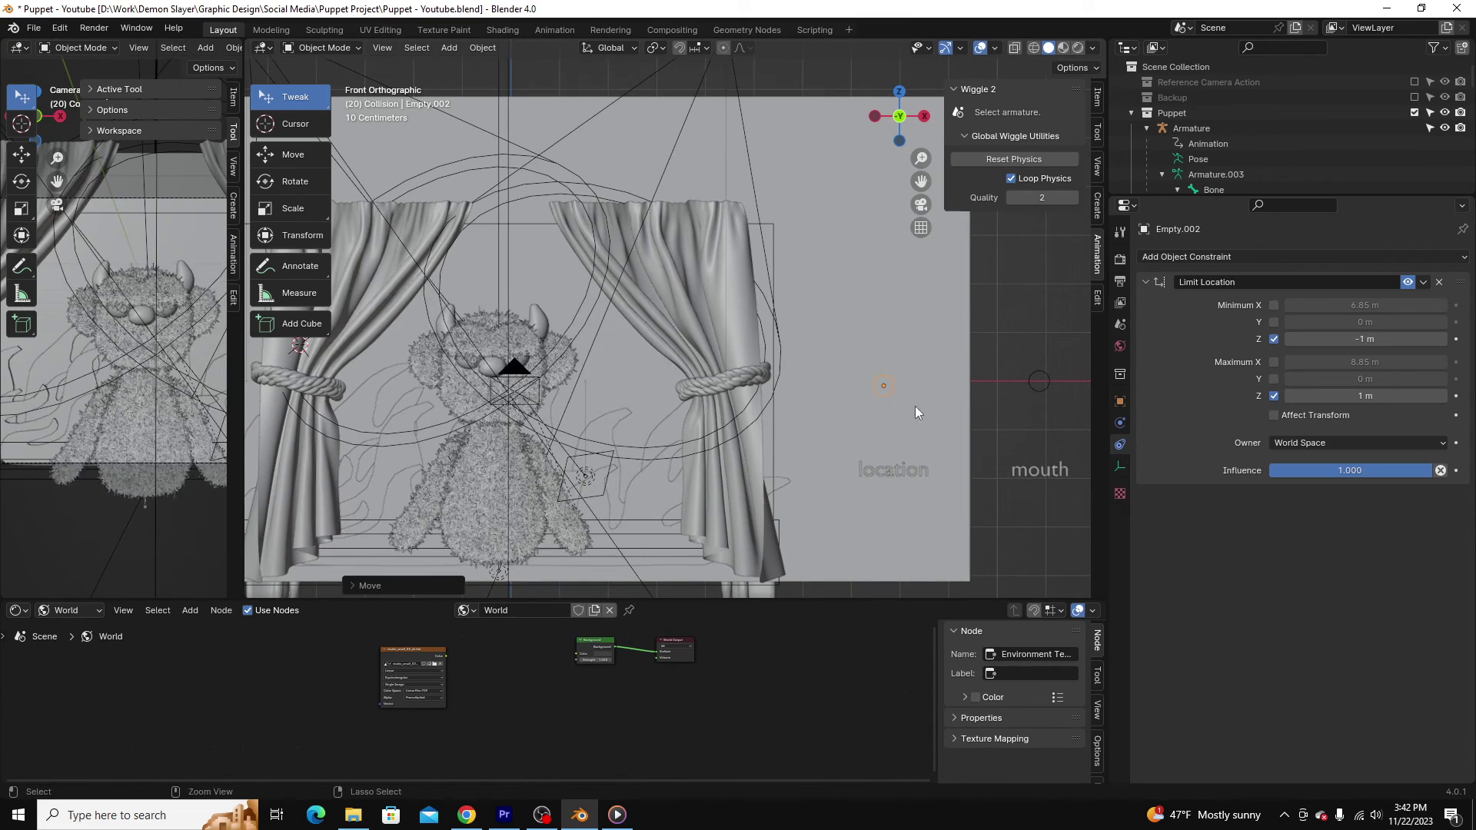
{"action": "middle_click_drag", "start_coordinate": [1008, 460], "coordinate": [915, 488], "text": "shift"}
{"action": "left_click", "coordinate": [953, 410]}
{"action": "key", "text": "g"}
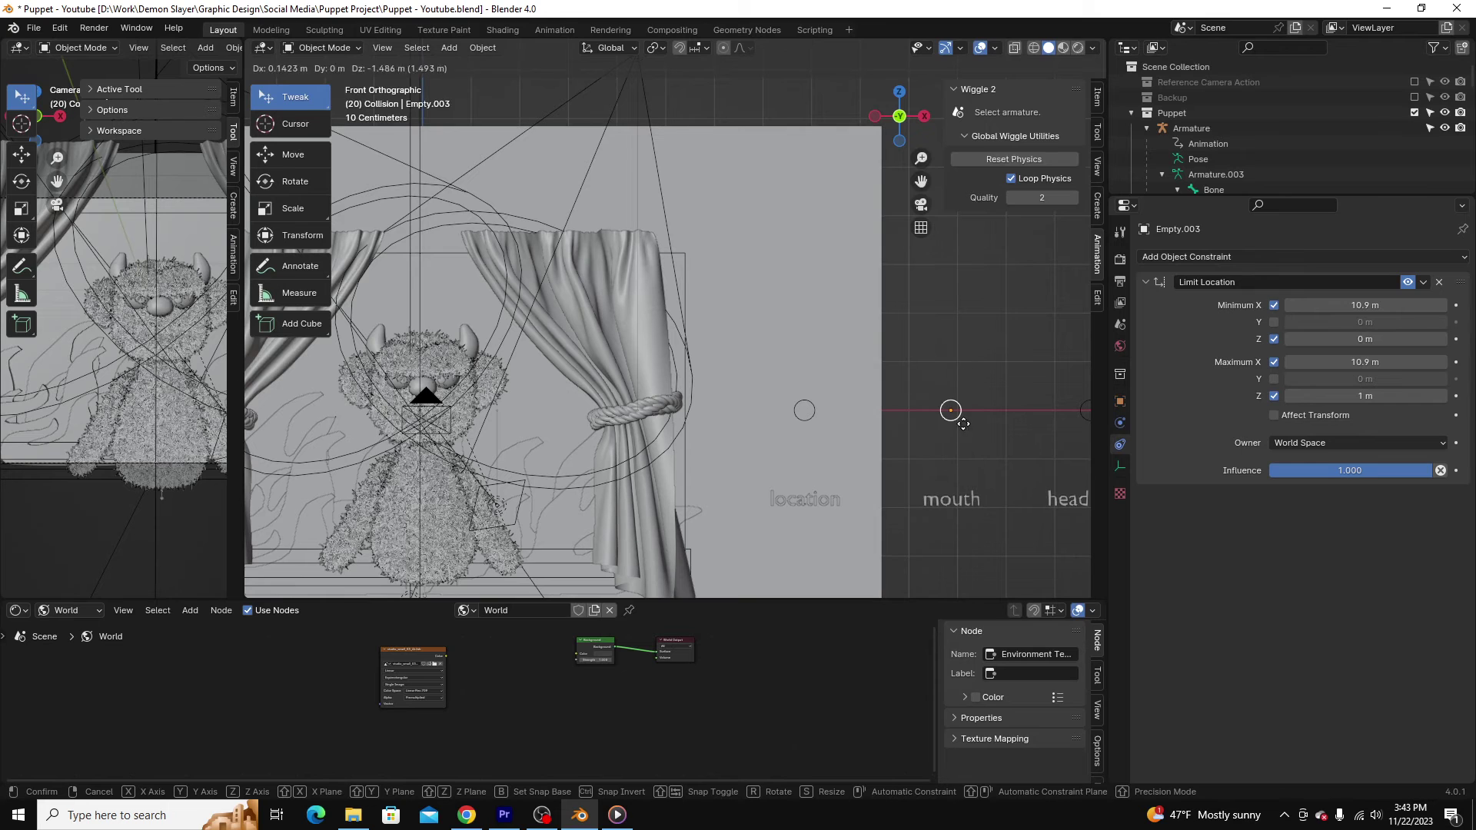
{"action": "left_click", "coordinate": [960, 390]}
{"action": "key", "text": "g"}
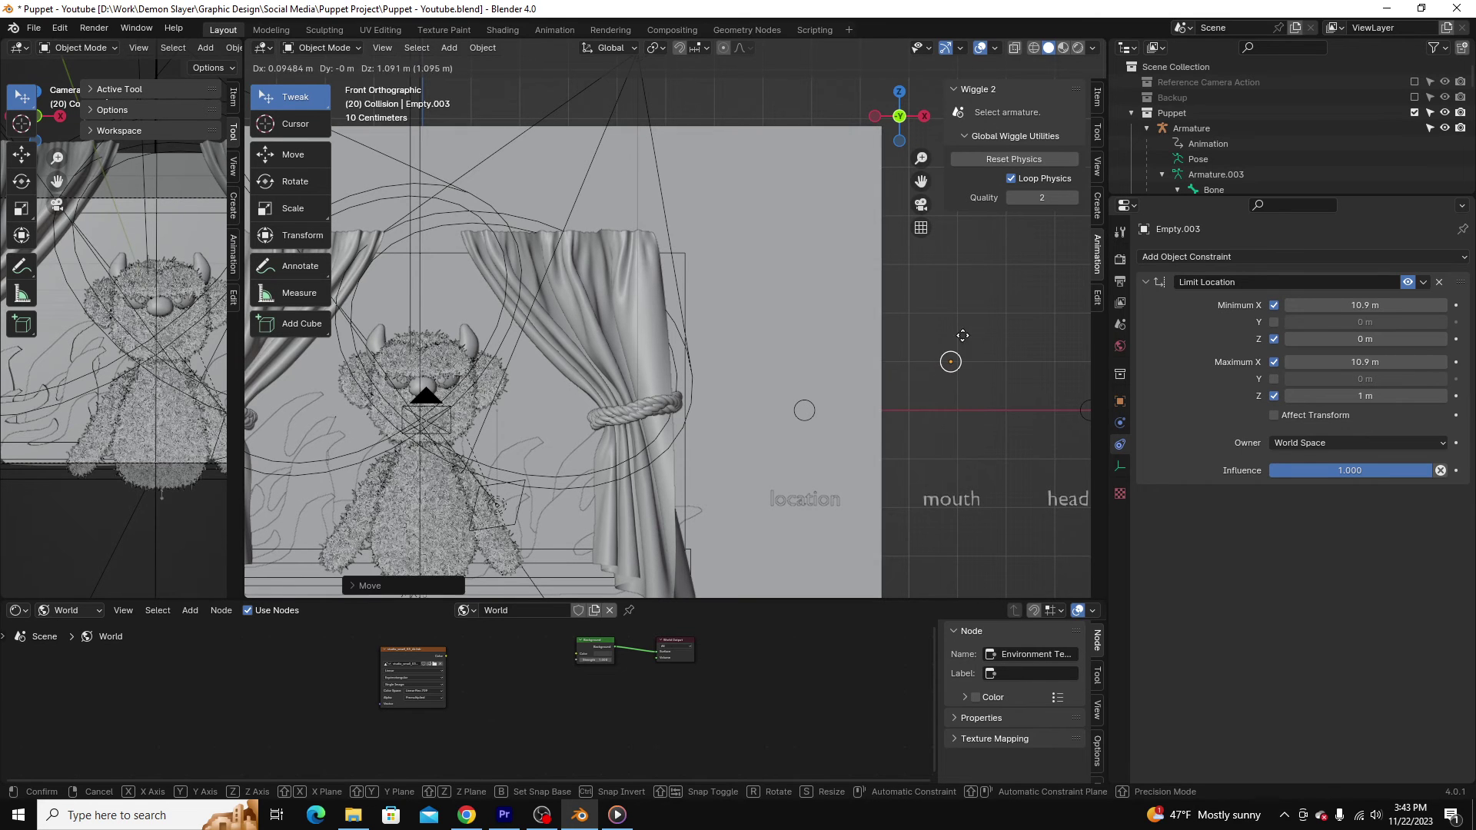
{"action": "right_click", "coordinate": [963, 335]}
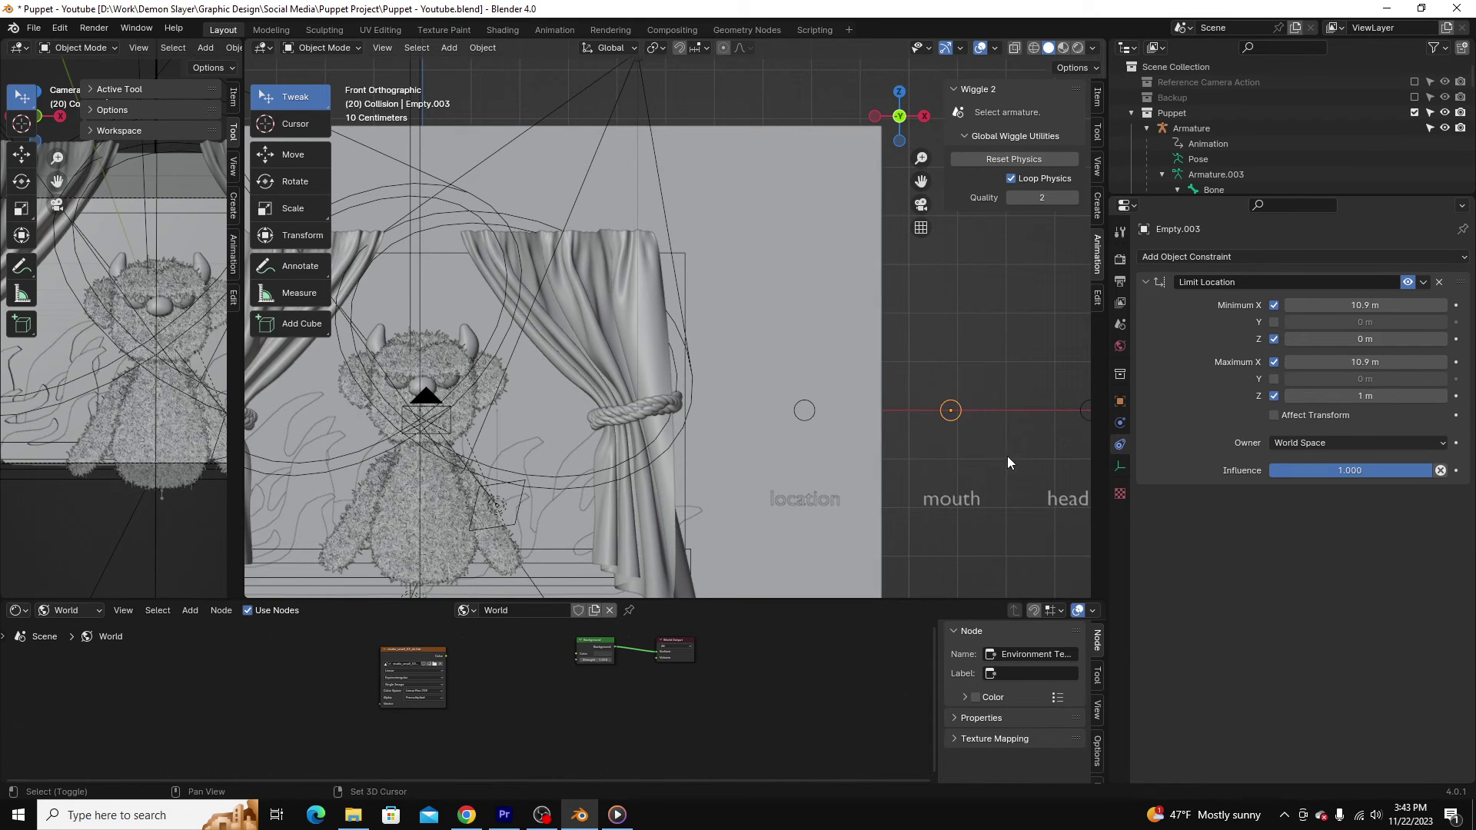
- Move the head-turn empty to a new position to turn the puppet's head
{"action": "mouse_move", "coordinate": [1009, 455]}
{"action": "middle_mouse_down", "text": "shift"}
{"action": "mouse_move", "coordinate": [892, 523]}
{"action": "mouse_move", "coordinate": [1016, 469]}
{"action": "mouse_move", "coordinate": [987, 463]}
{"action": "middle_mouse_up", "text": "shift"}
{"action": "left_click", "coordinate": [1057, 424]}
{"action": "key", "text": "g"}
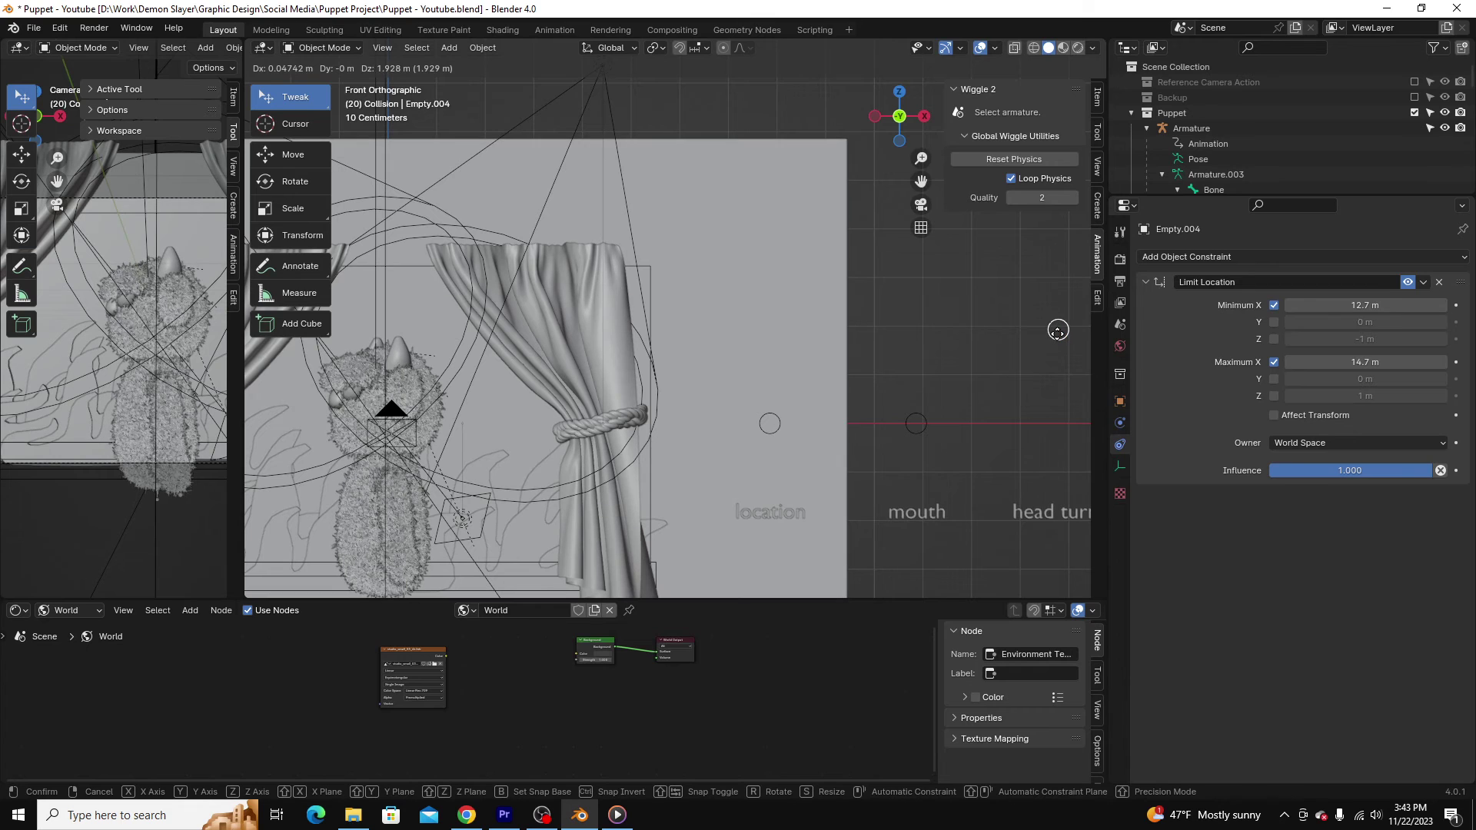
{"action": "left_click", "coordinate": [1058, 330]}
- Move the location empty Empty.002 twice, re-centring the puppet between the curtains
{"action": "left_click", "coordinate": [773, 427]}
{"action": "key", "text": "g"}
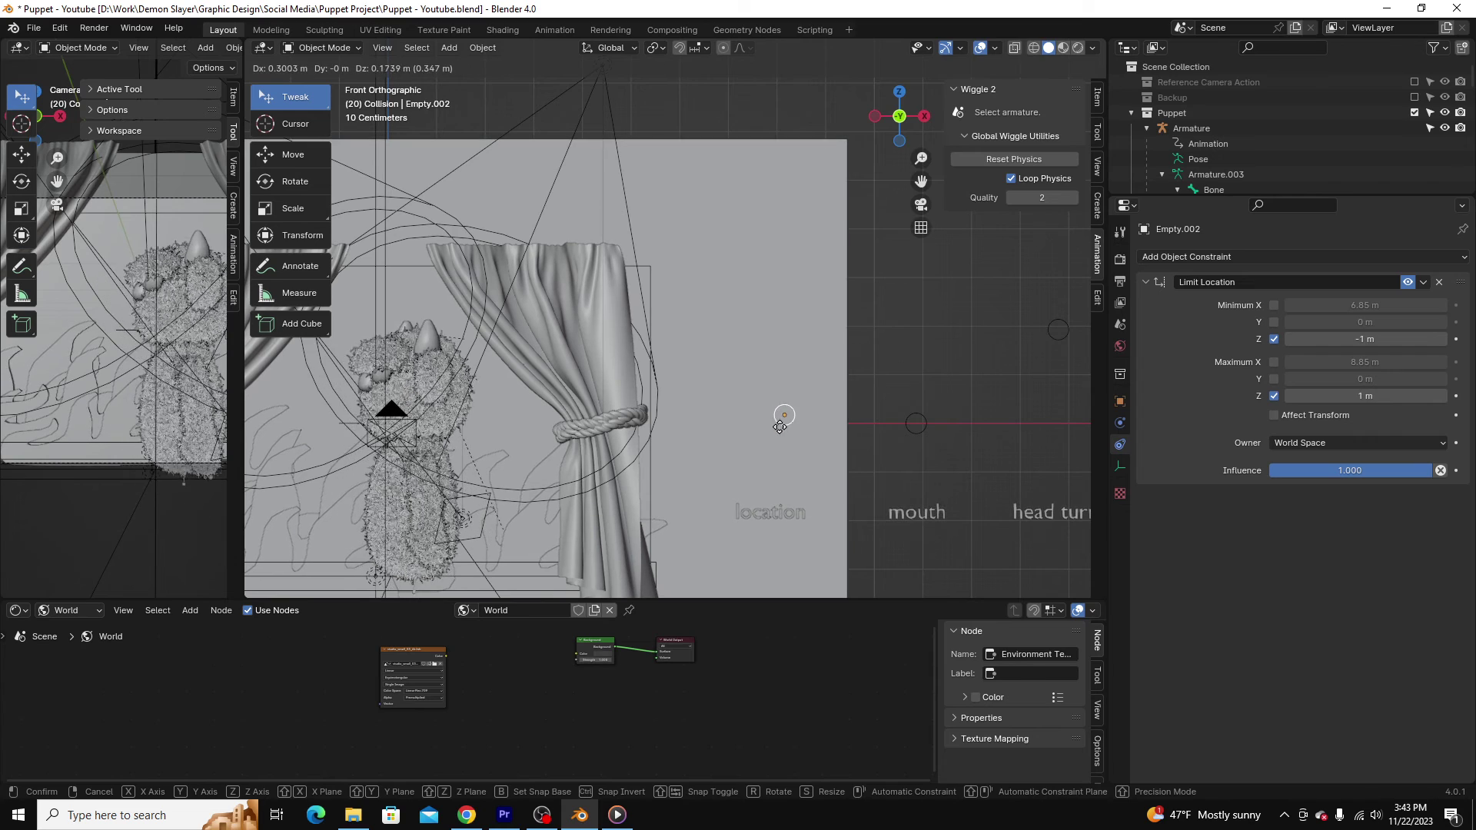
{"action": "left_click", "coordinate": [738, 422]}
{"action": "middle_click_drag", "start_coordinate": [738, 422], "coordinate": [888, 439], "text": "shift"}
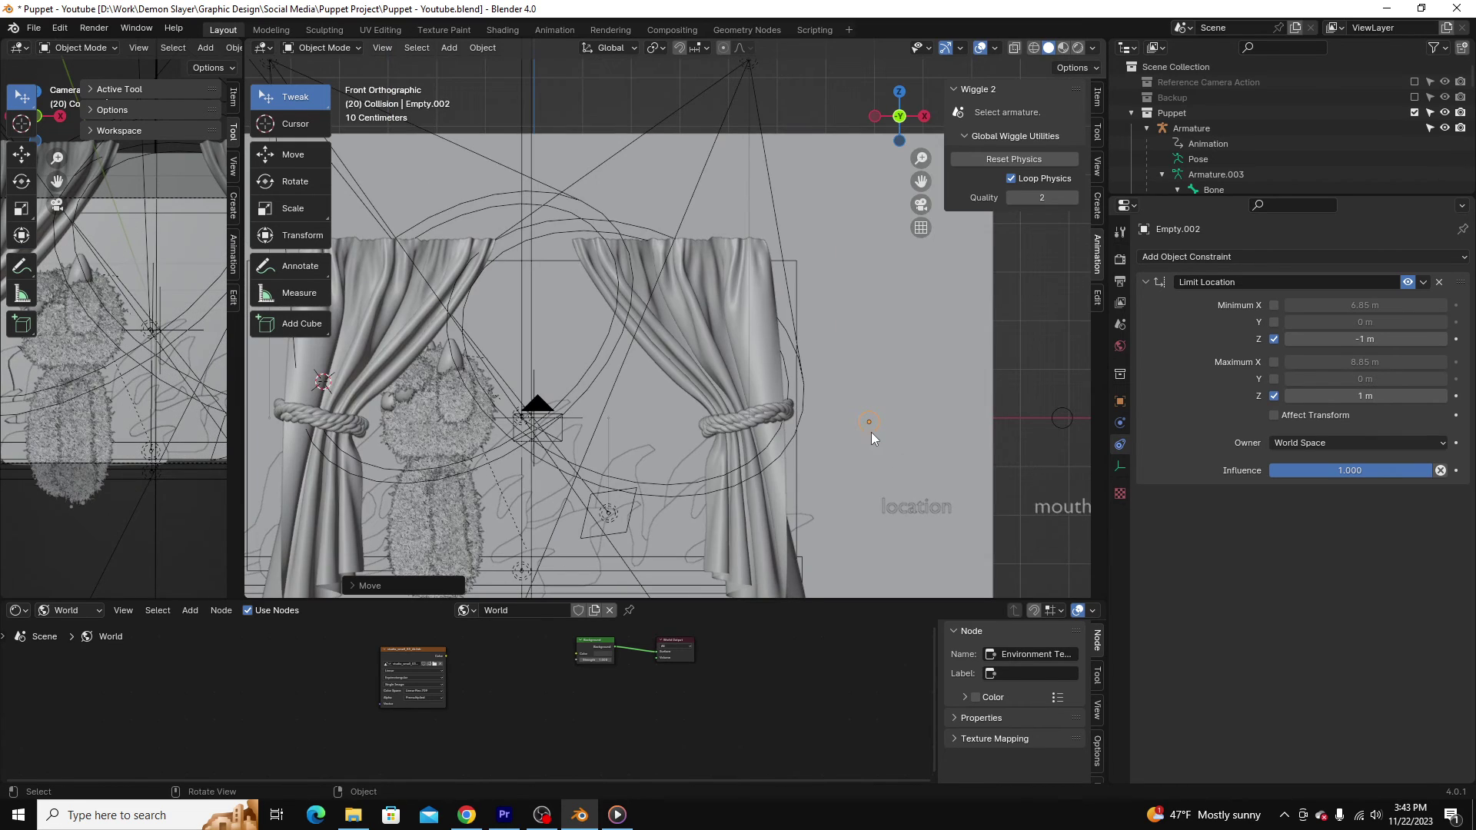
{"action": "key", "text": "g"}
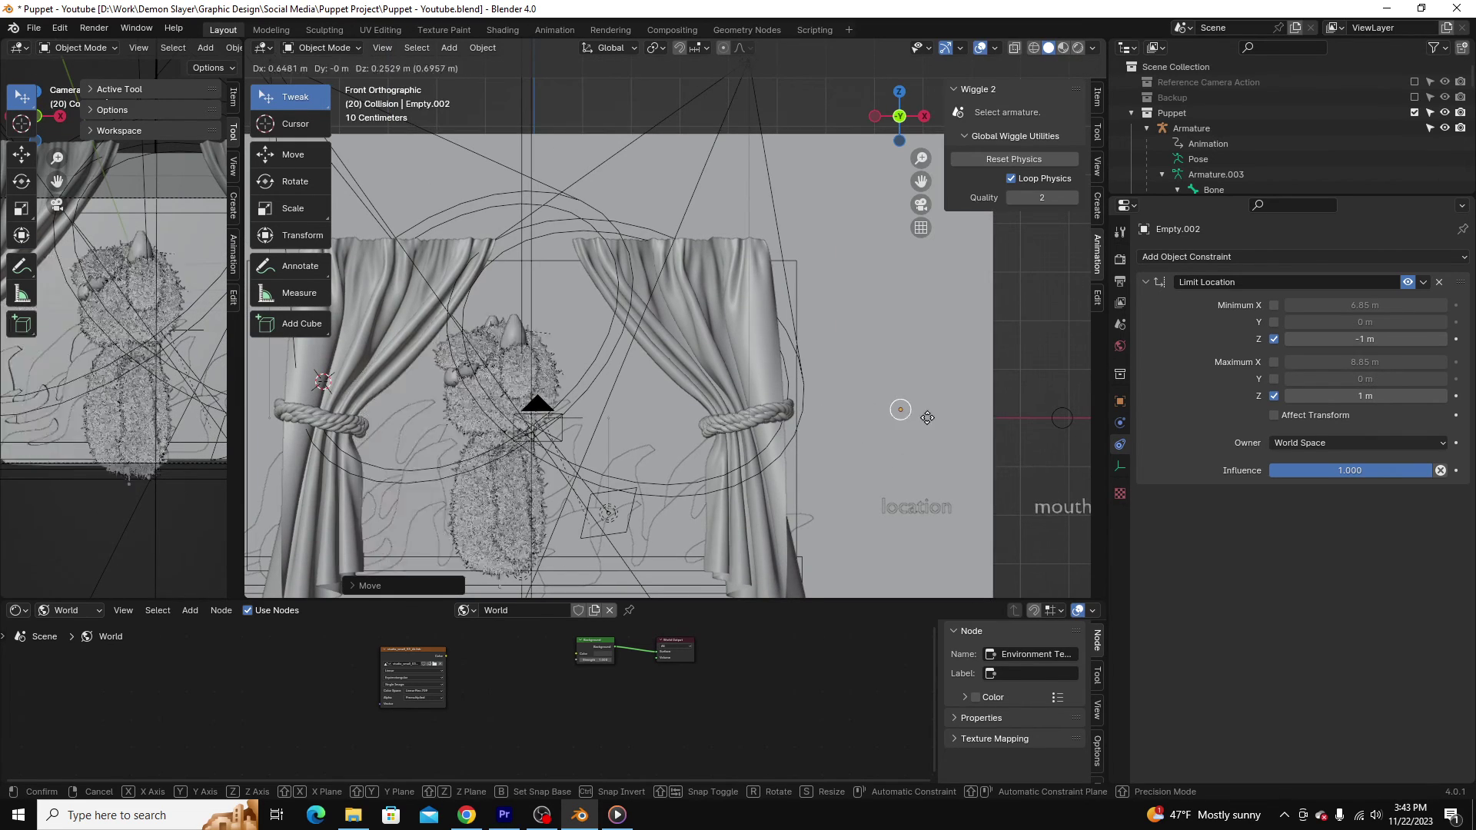
{"action": "left_click", "coordinate": [917, 428]}
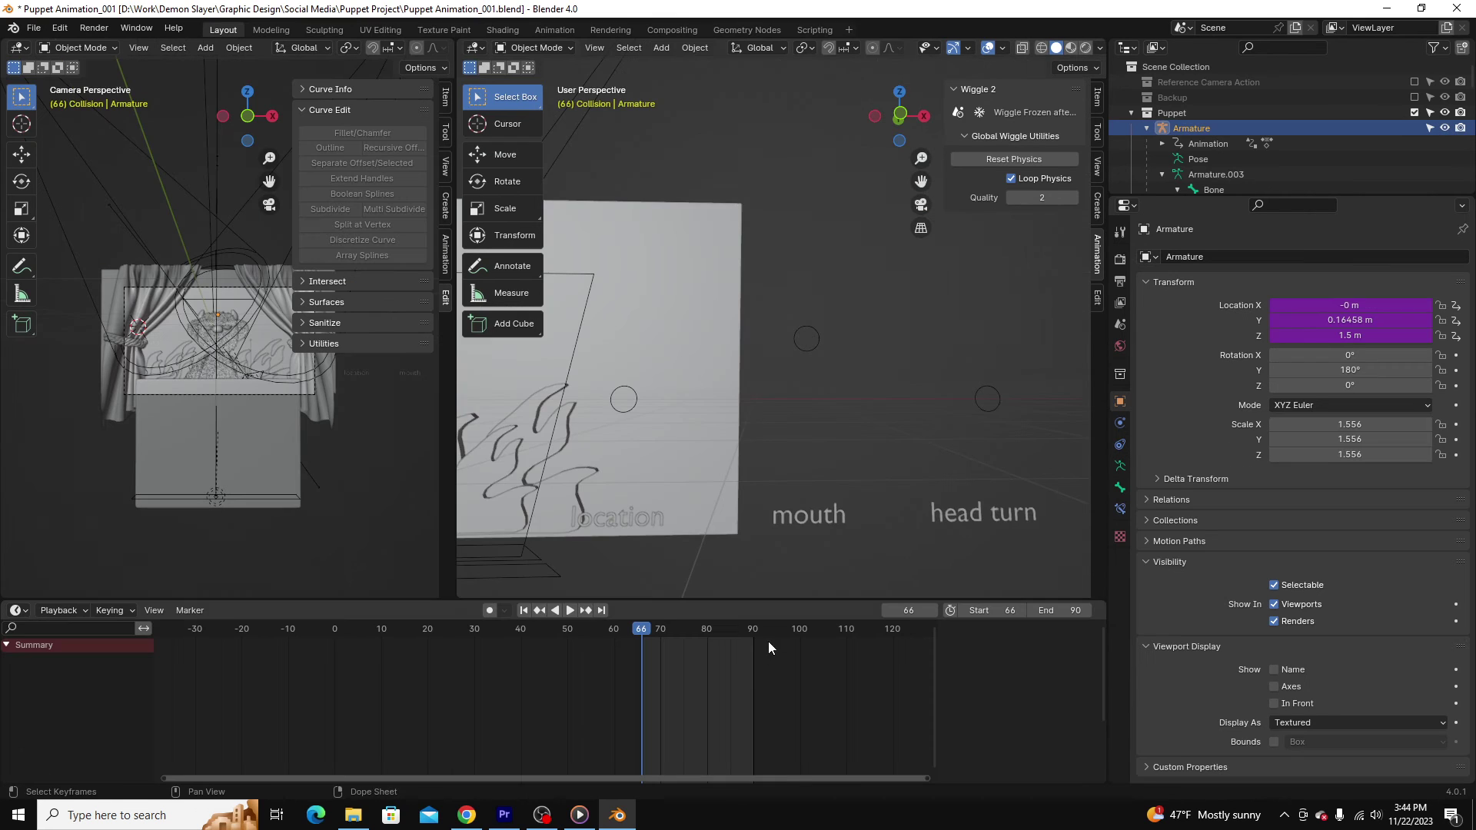
- Orbit to face the stage, jump back to frame 0, and play the puppet animation
{"action": "scroll", "coordinate": [681, 505], "scroll_direction": "down", "scroll_amount": 5}
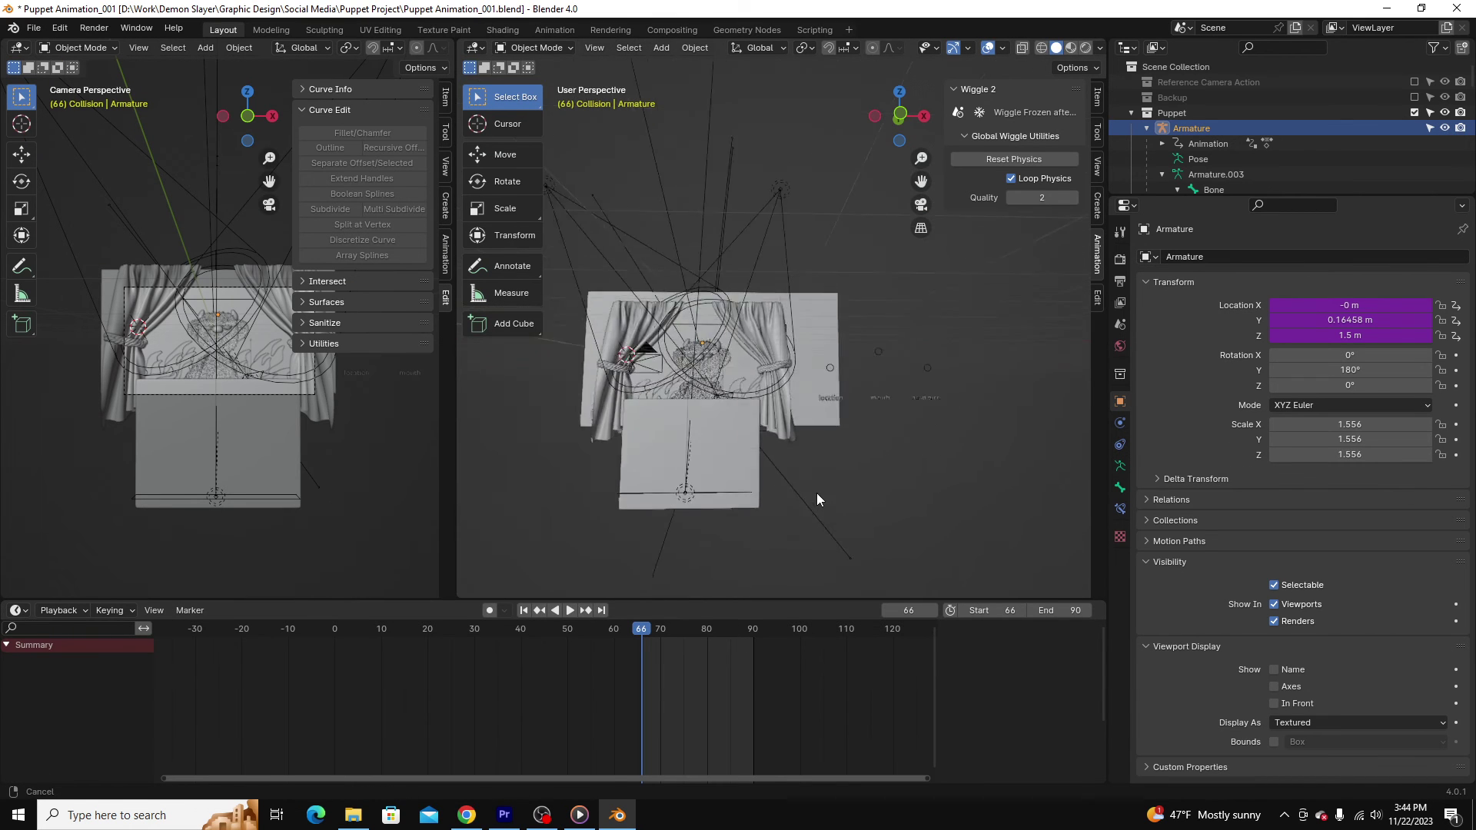
{"action": "middle_click_drag", "start_coordinate": [820, 498], "coordinate": [810, 541]}
{"action": "middle_click_drag", "start_coordinate": [934, 504], "coordinate": [828, 475]}
{"action": "scroll", "coordinate": [699, 347], "scroll_direction": "up", "scroll_amount": 5}
{"action": "middle_click_drag", "start_coordinate": [907, 434], "coordinate": [597, 356]}
{"action": "key", "text": "ctrl+z"}
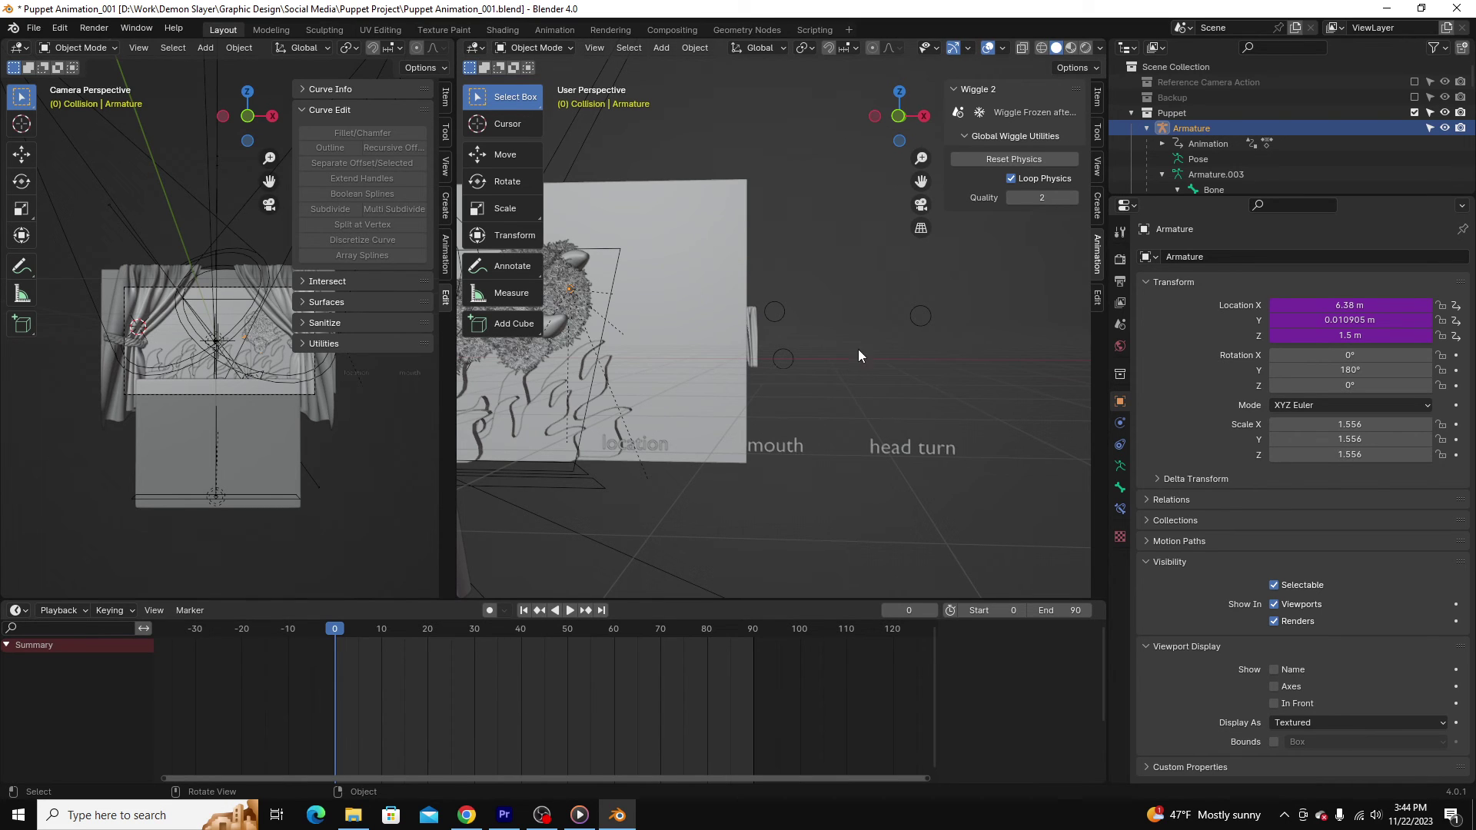
{"action": "key", "text": "space"}
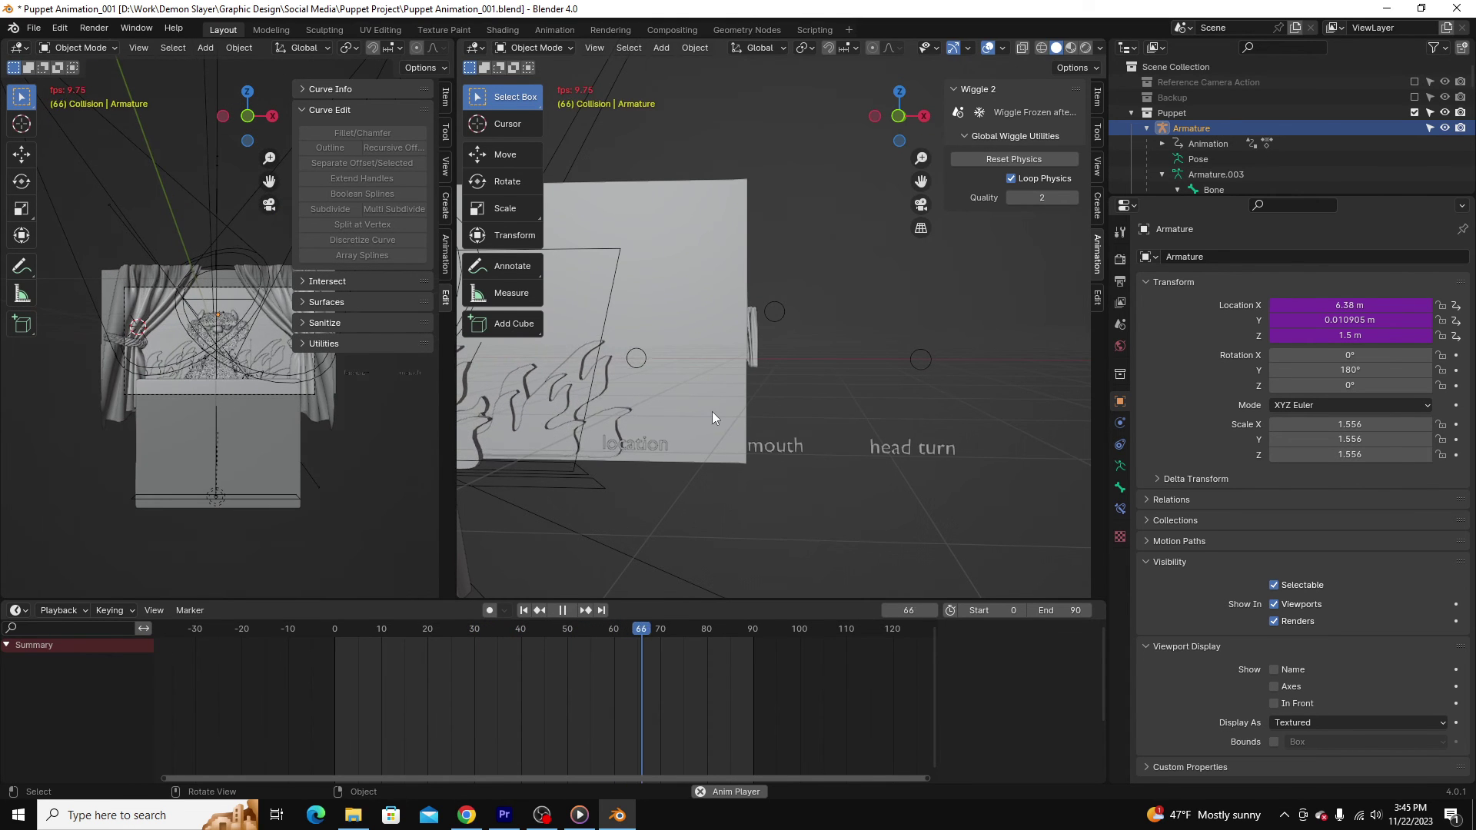
- Stop playback, select Empty.002, turn the timeline into a Graph Editor, and scrub to frame 33
{"action": "key", "text": "space"}
{"action": "left_click", "coordinate": [636, 359]}
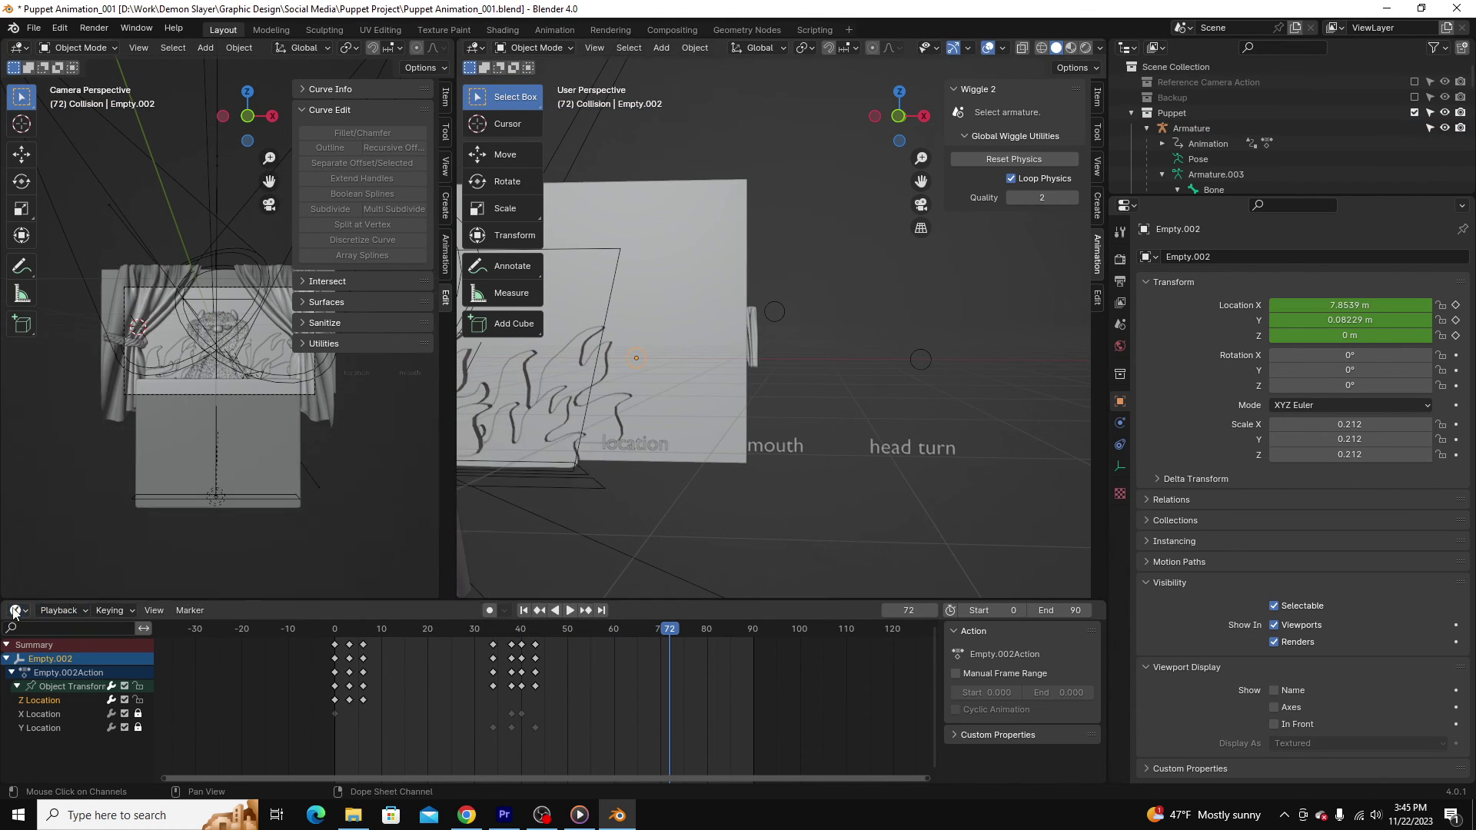
{"action": "left_click", "coordinate": [18, 609]}
{"action": "left_click", "coordinate": [190, 492]}
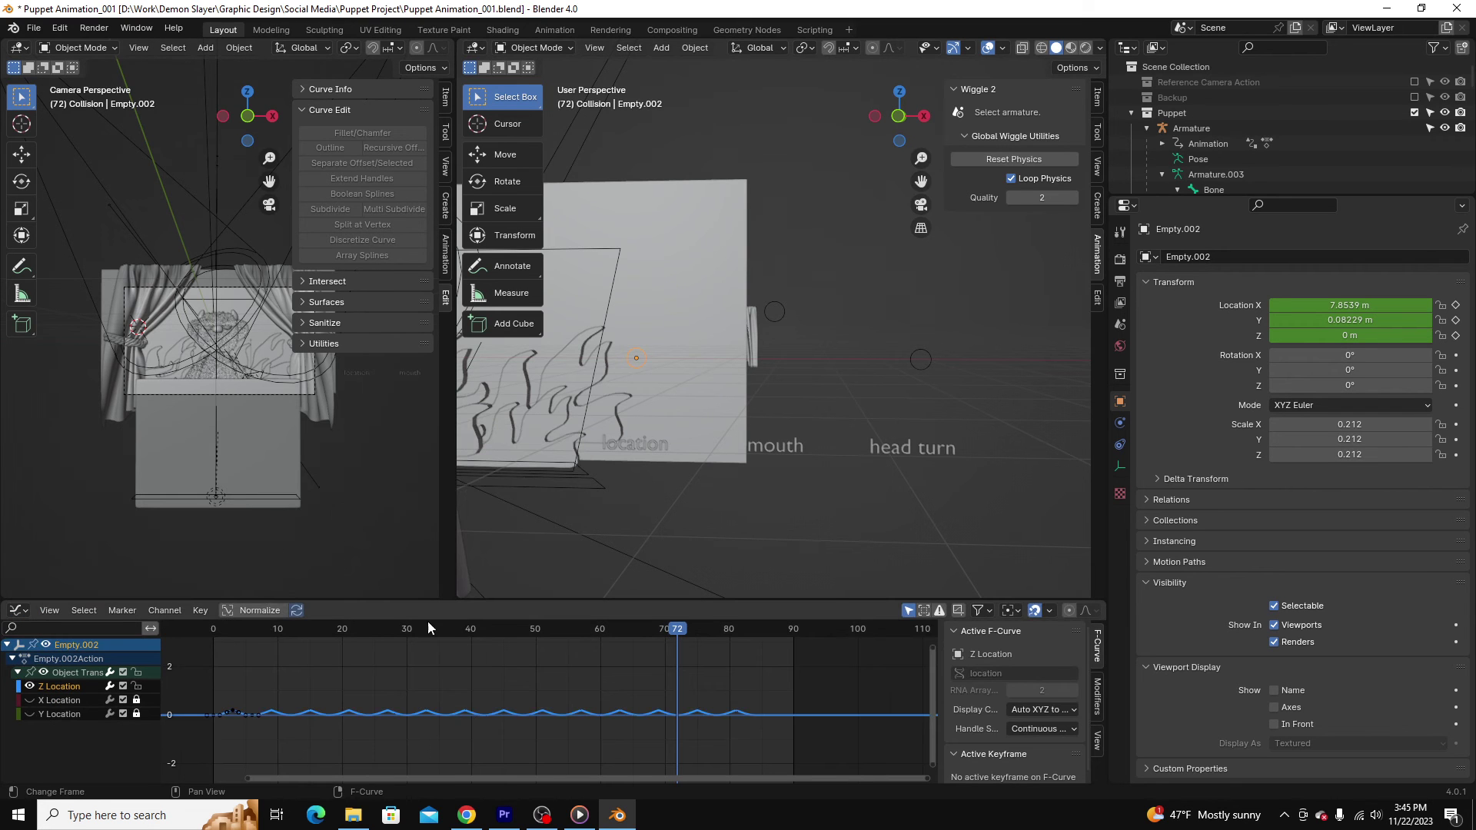
{"action": "left_click_drag", "start_coordinate": [323, 630], "coordinate": [200, 665]}
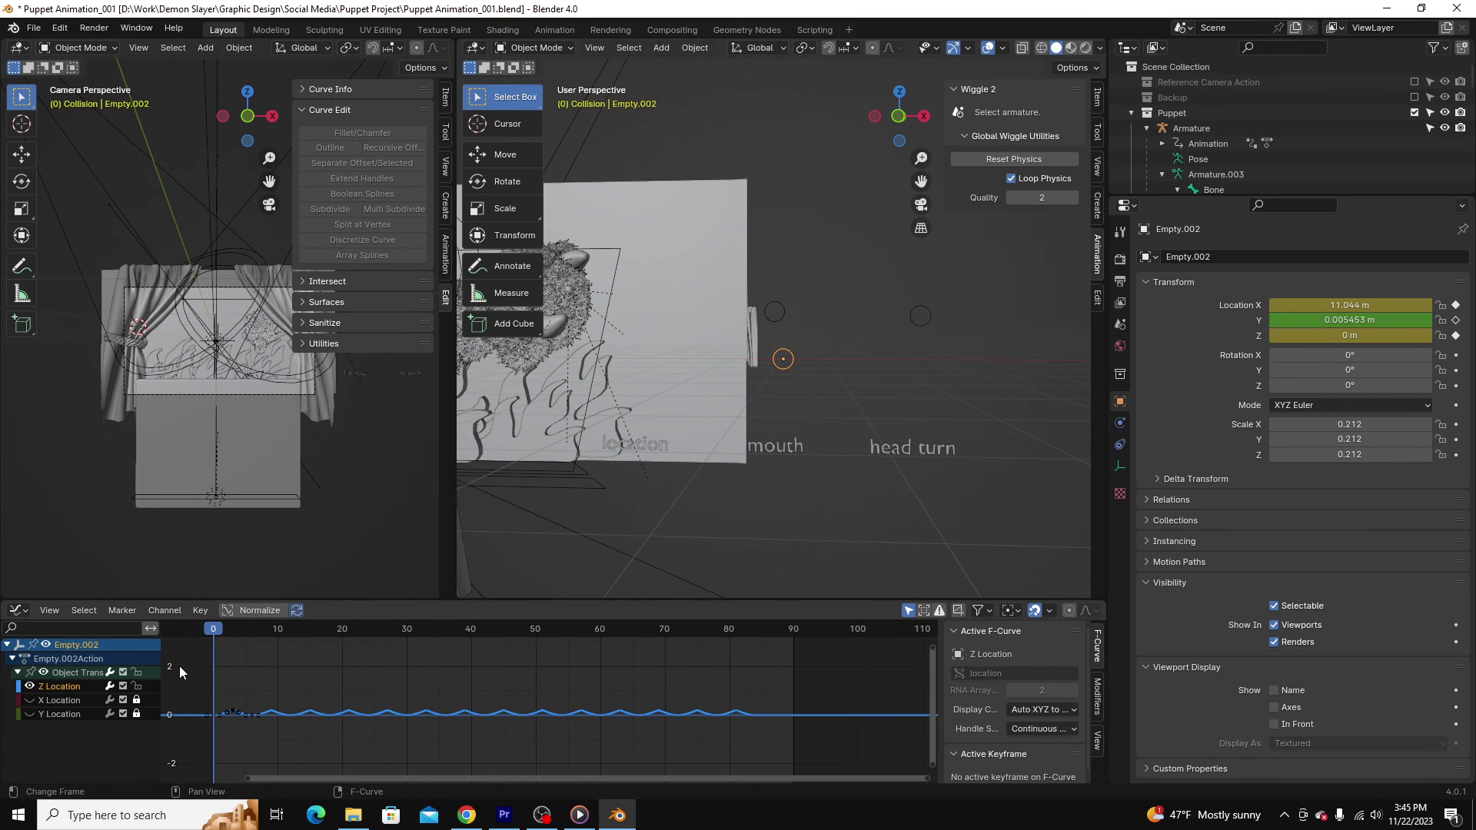
{"action": "left_click_drag", "start_coordinate": [188, 666], "coordinate": [206, 706]}
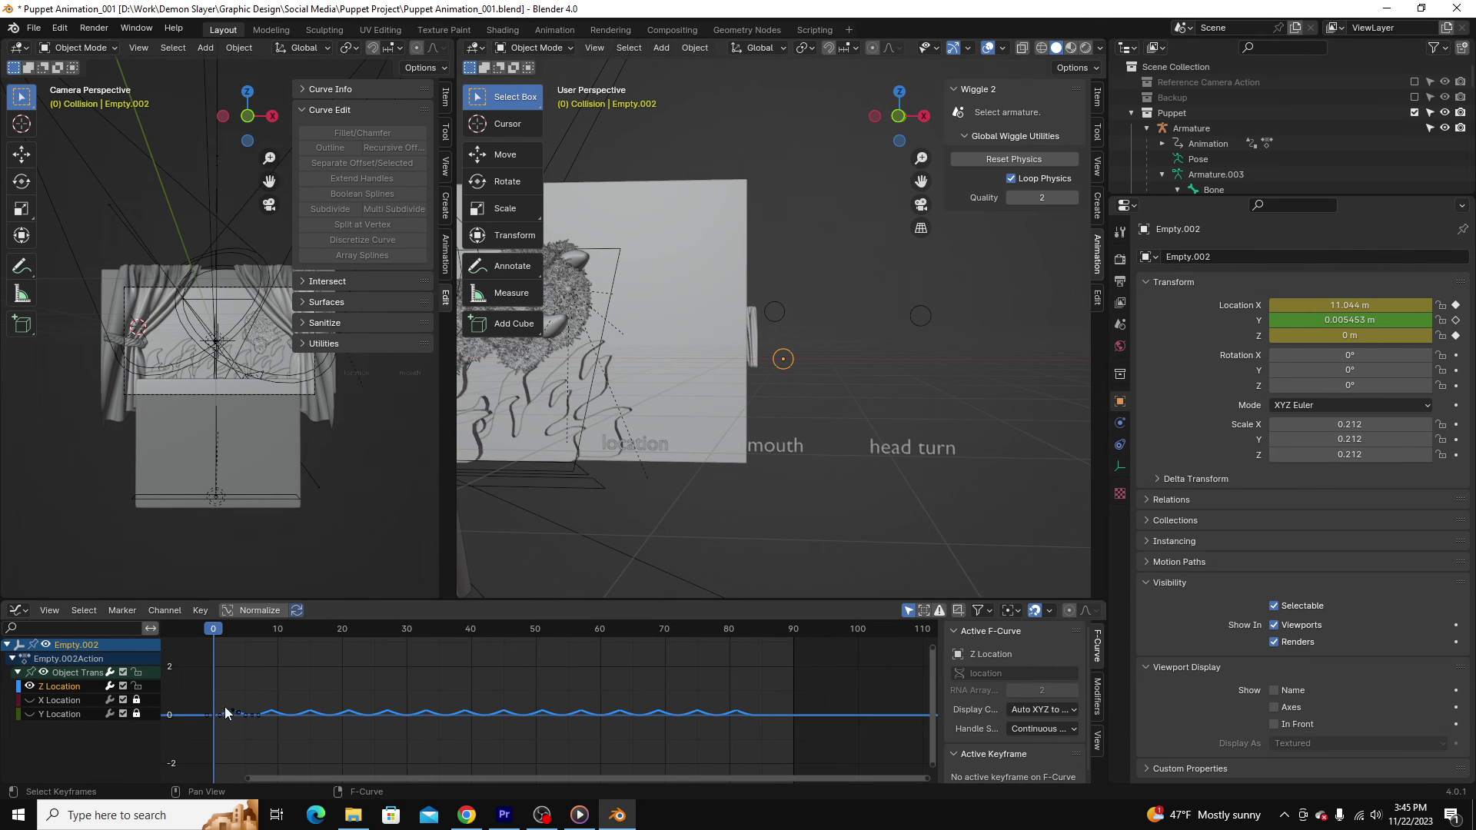
- Enlarge the Graph Editor and show the Z Location curve's Cycles modifier, repeating 13 times
{"action": "scroll", "coordinate": [231, 724], "scroll_direction": "up", "scroll_amount": 4}
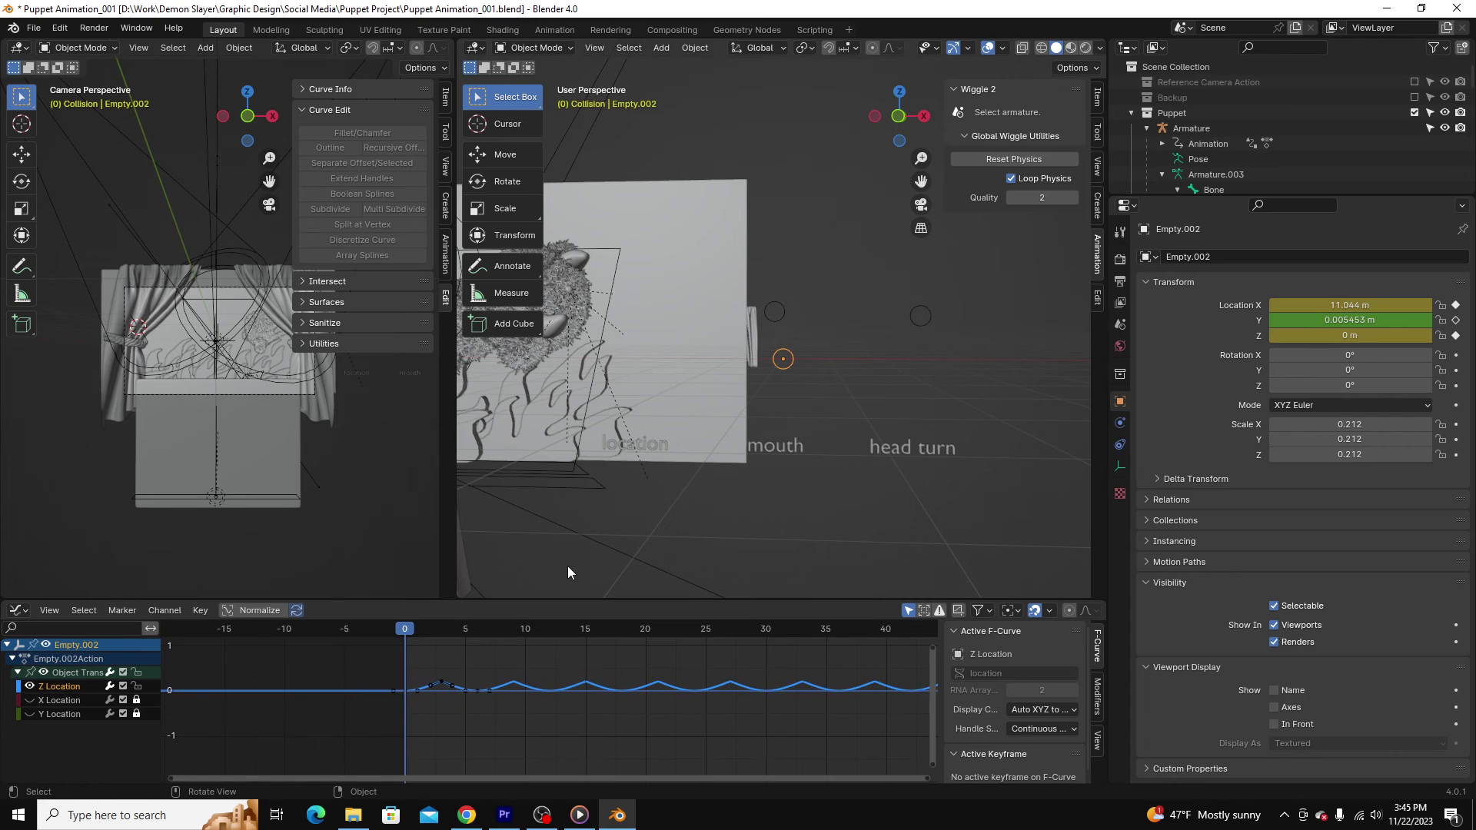
{"action": "left_click_drag", "start_coordinate": [570, 598], "coordinate": [570, 307]}
{"action": "left_click", "coordinate": [1097, 407]}
{"action": "scroll", "coordinate": [740, 518], "scroll_direction": "down", "scroll_amount": 4}
{"action": "middle_click_drag", "start_coordinate": [741, 549], "coordinate": [594, 659]}
{"action": "mouse_move", "coordinate": [1041, 443]}
{"action": "left_mouse_down"}
{"action": "mouse_move", "coordinate": [999, 443]}
{"action": "mouse_move", "coordinate": [1084, 443]}
{"action": "mouse_move", "coordinate": [1012, 445]}
{"action": "left_mouse_up"}
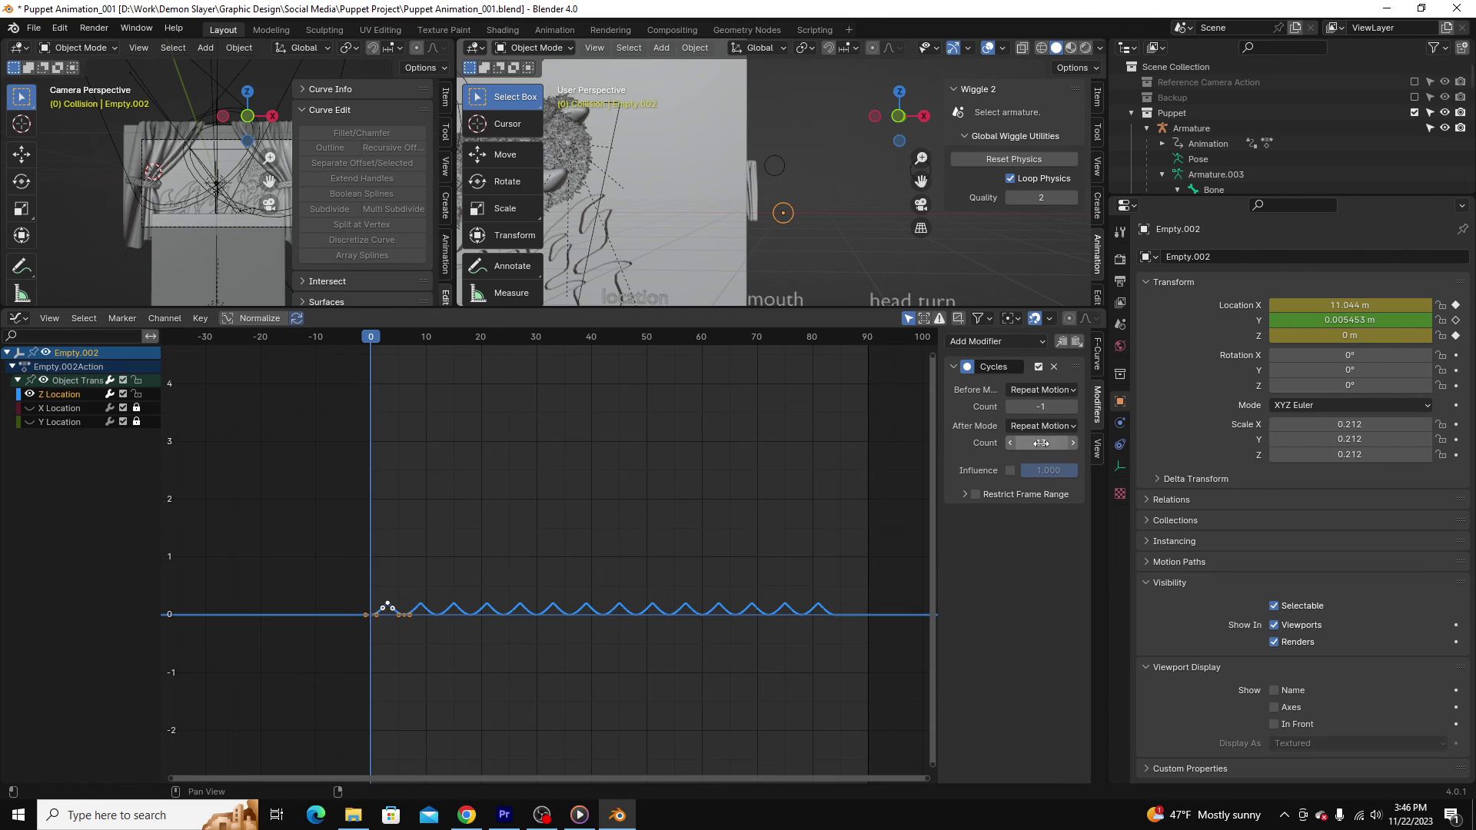
{"action": "scroll", "coordinate": [787, 204], "scroll_direction": "down", "scroll_amount": 2}
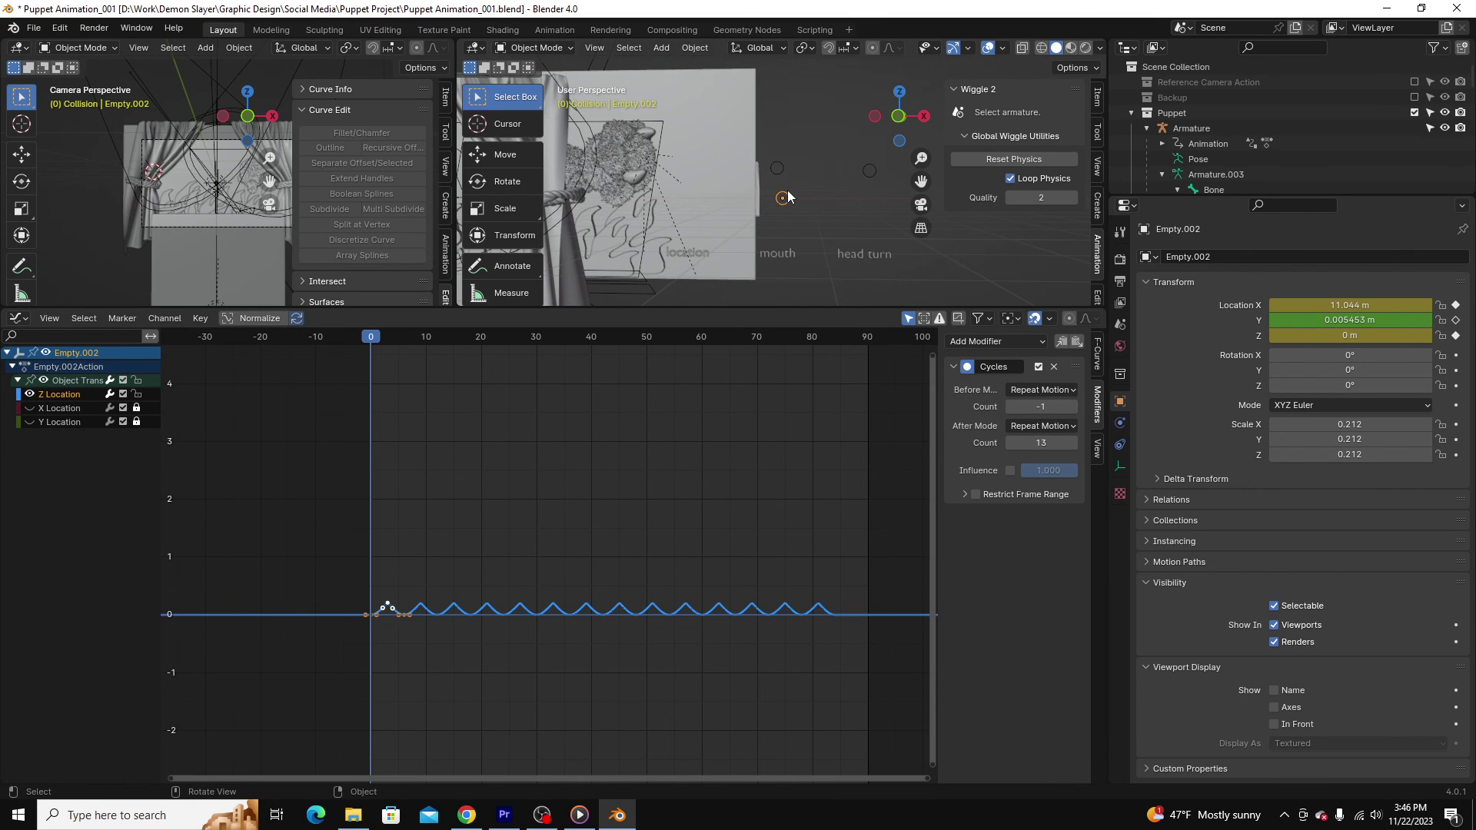
- Select Empty.004, view its curve easing from 0.9 to 0 near frames 33–40, then shrink the Graph Editor
{"action": "left_click", "coordinate": [869, 171]}
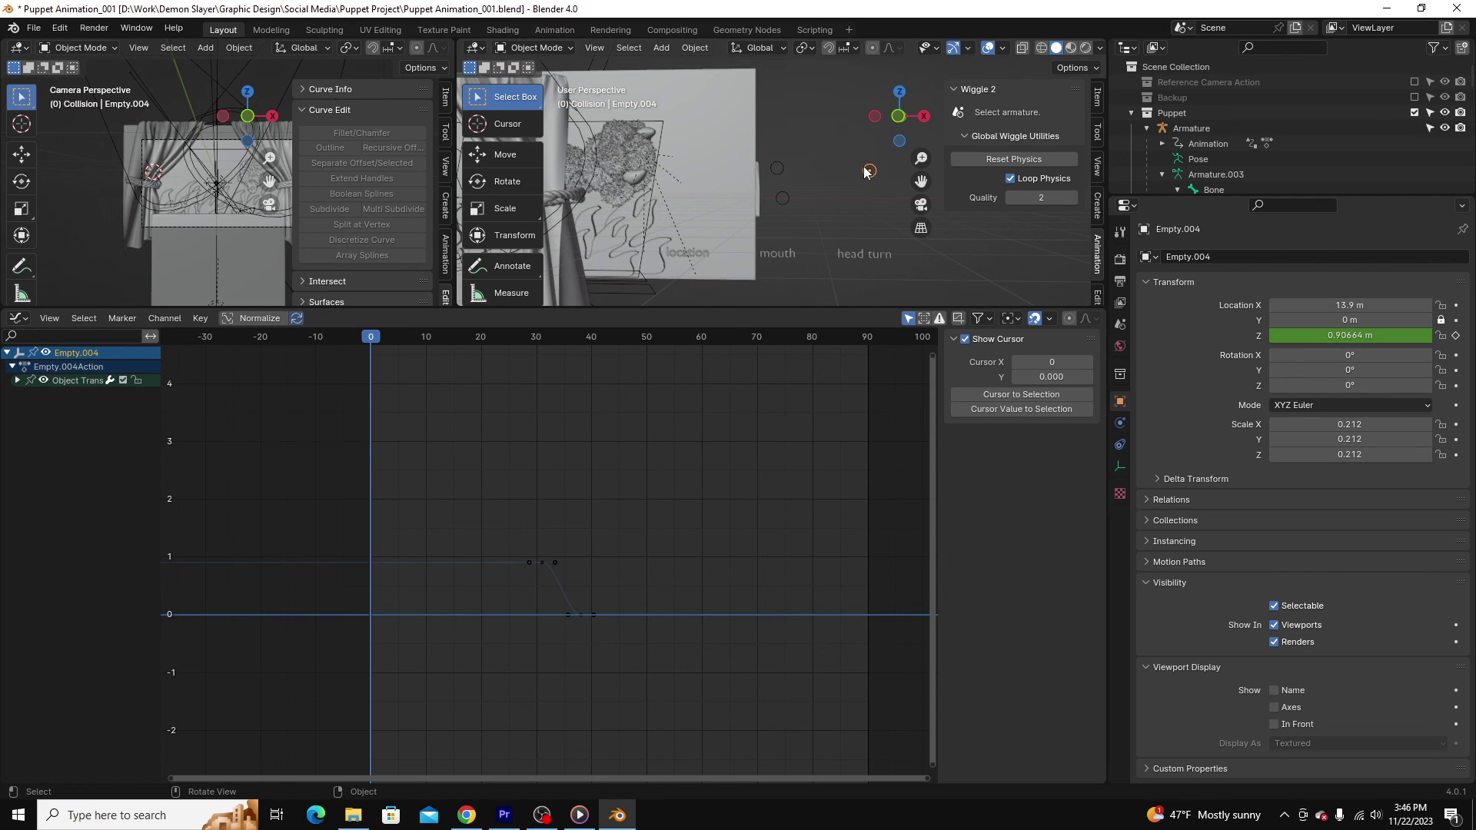
{"action": "scroll", "coordinate": [657, 592], "scroll_direction": "left", "scroll_amount": 5, "text": "ctrl"}
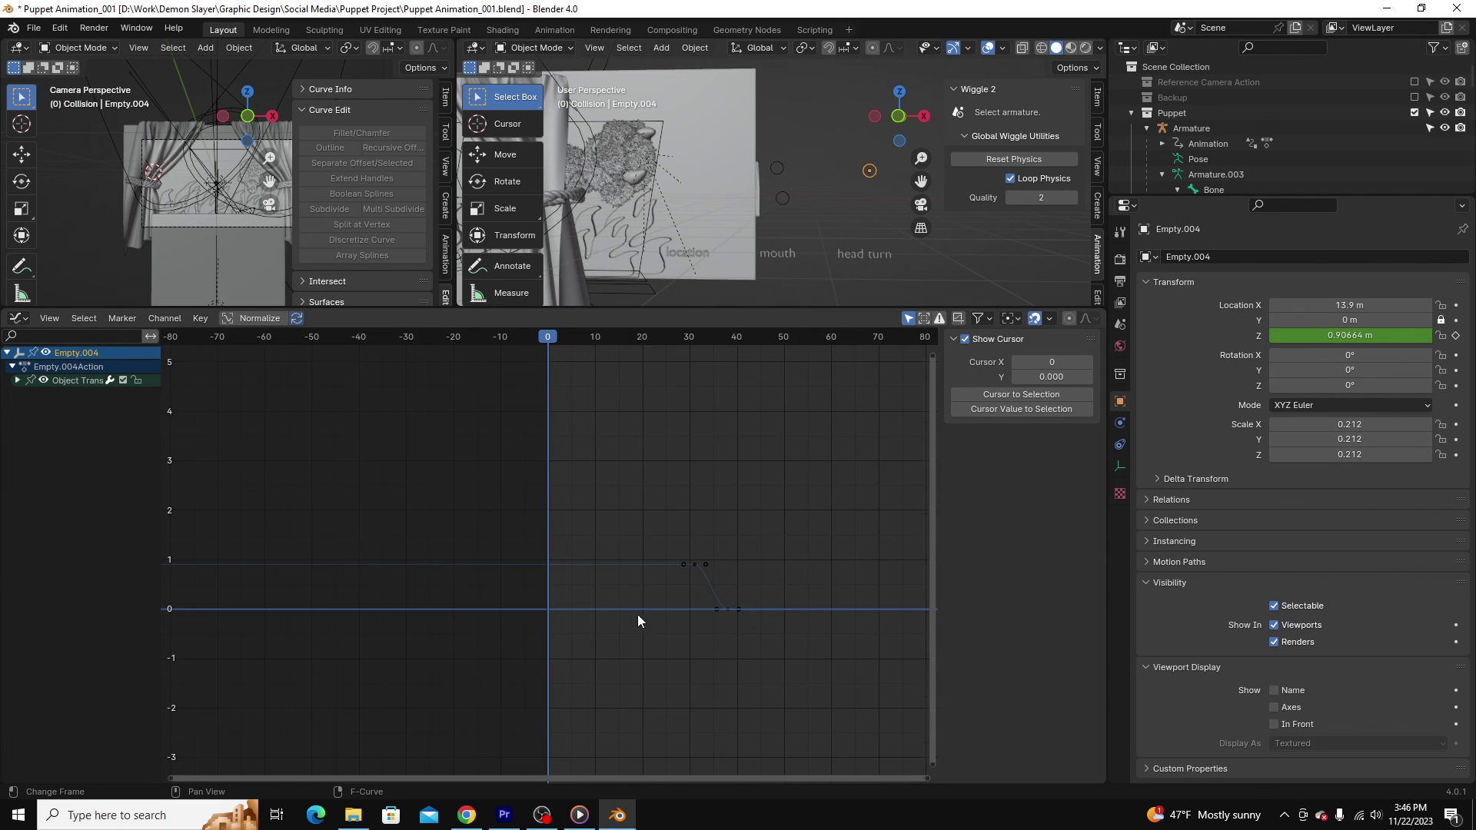
{"action": "scroll", "coordinate": [722, 663], "scroll_direction": "right", "scroll_amount": 3, "text": "ctrl"}
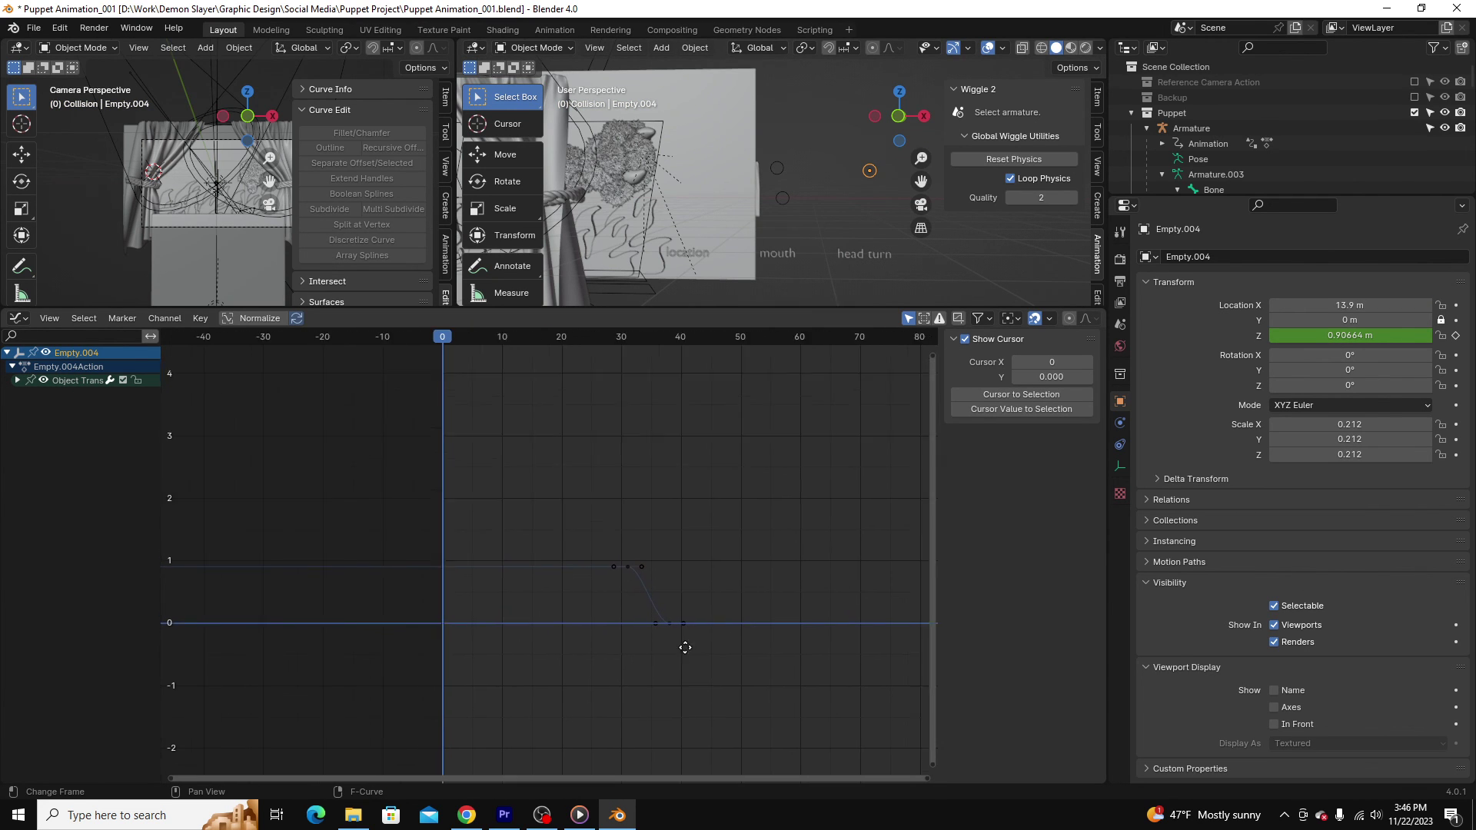
{"action": "scroll", "coordinate": [670, 575], "scroll_direction": "up", "scroll_amount": 3}
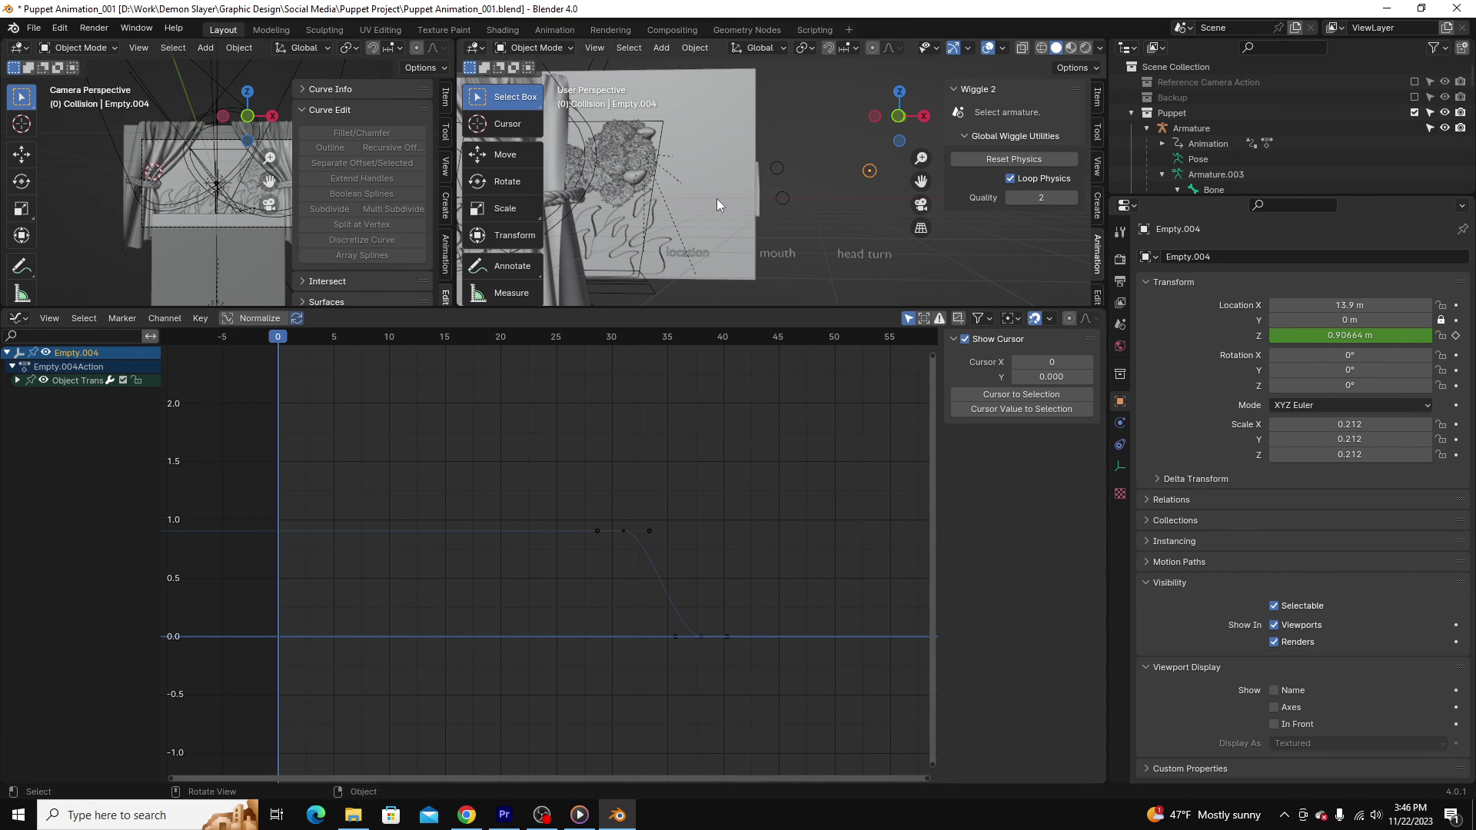
{"action": "scroll", "coordinate": [761, 242], "scroll_direction": "down", "scroll_amount": 3}
{"action": "left_click_drag", "start_coordinate": [812, 311], "coordinate": [799, 621]}
- Play the puppet animation, stop at frame 46, and orbit the right viewport onto the stage and control labels
{"action": "key", "text": "space"}
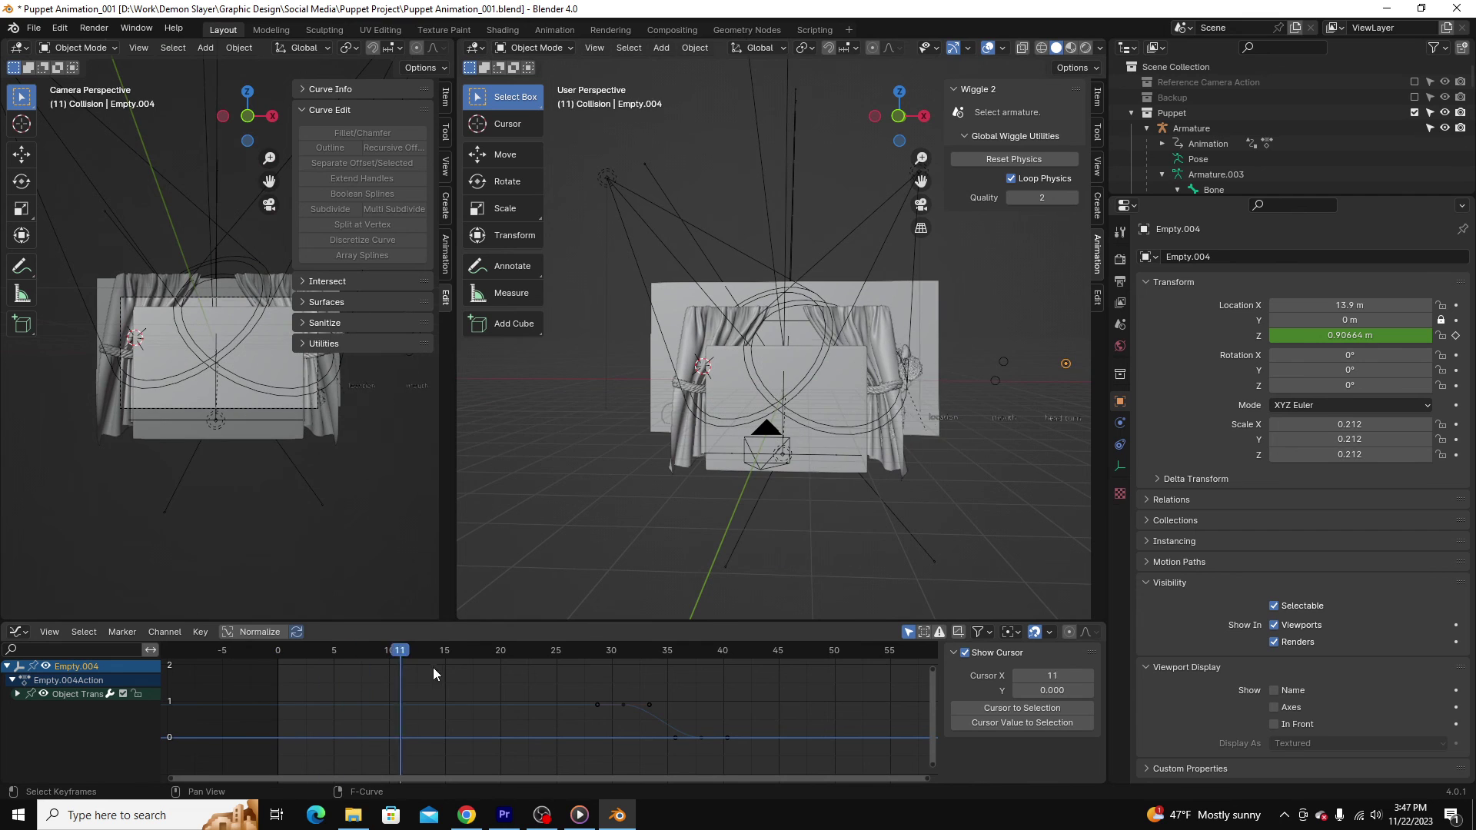
{"action": "left_click_drag", "start_coordinate": [490, 650], "coordinate": [789, 679]}
{"action": "scroll", "coordinate": [783, 389], "scroll_direction": "up", "scroll_amount": 4}
{"action": "scroll", "coordinate": [782, 390], "scroll_direction": "down", "scroll_amount": 3}
{"action": "middle_click_drag", "start_coordinate": [796, 382], "coordinate": [801, 456]}
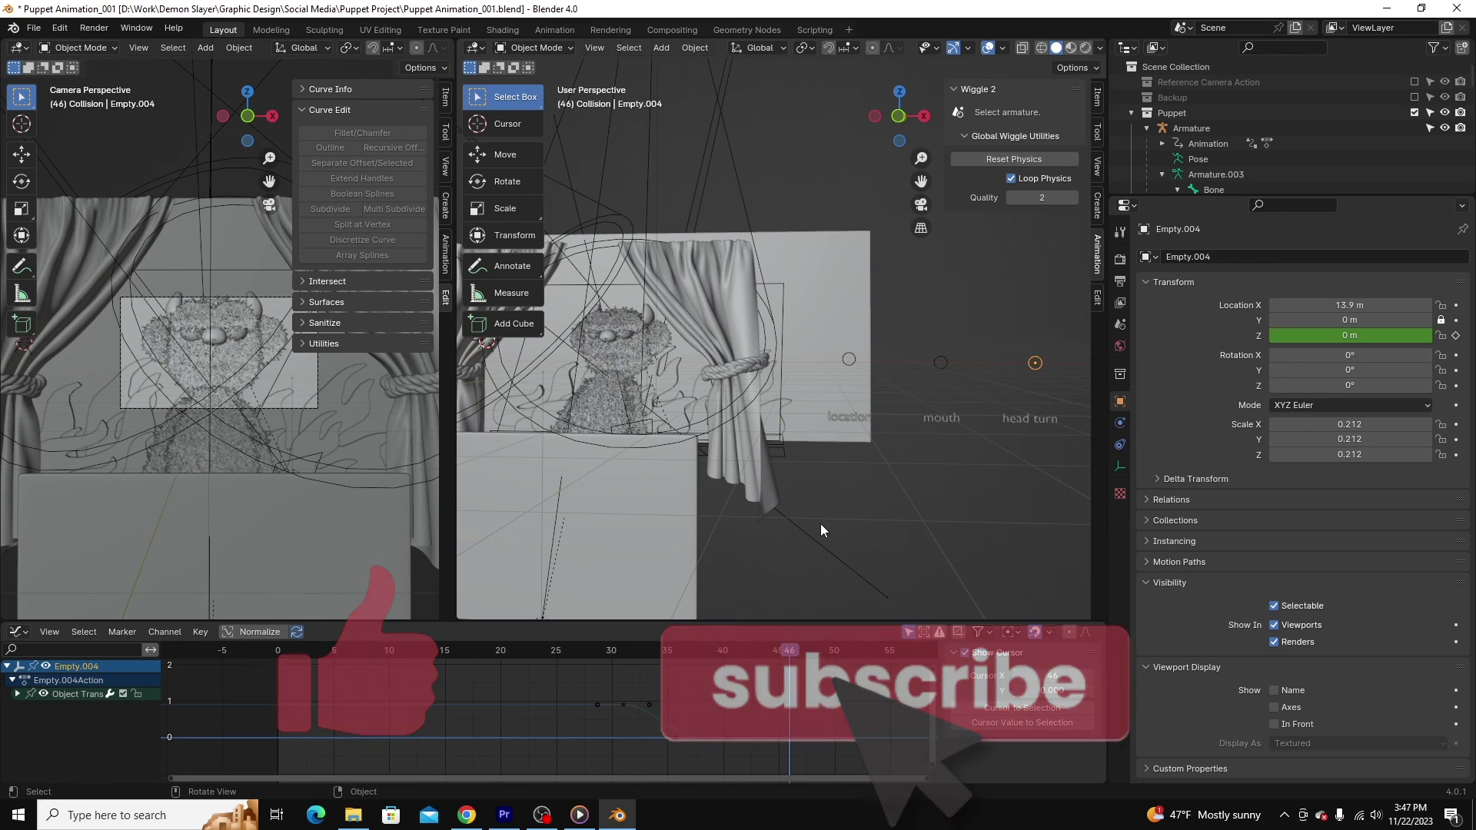
{"action": "middle_click_drag", "start_coordinate": [823, 540], "coordinate": [838, 548], "text": "shift"}
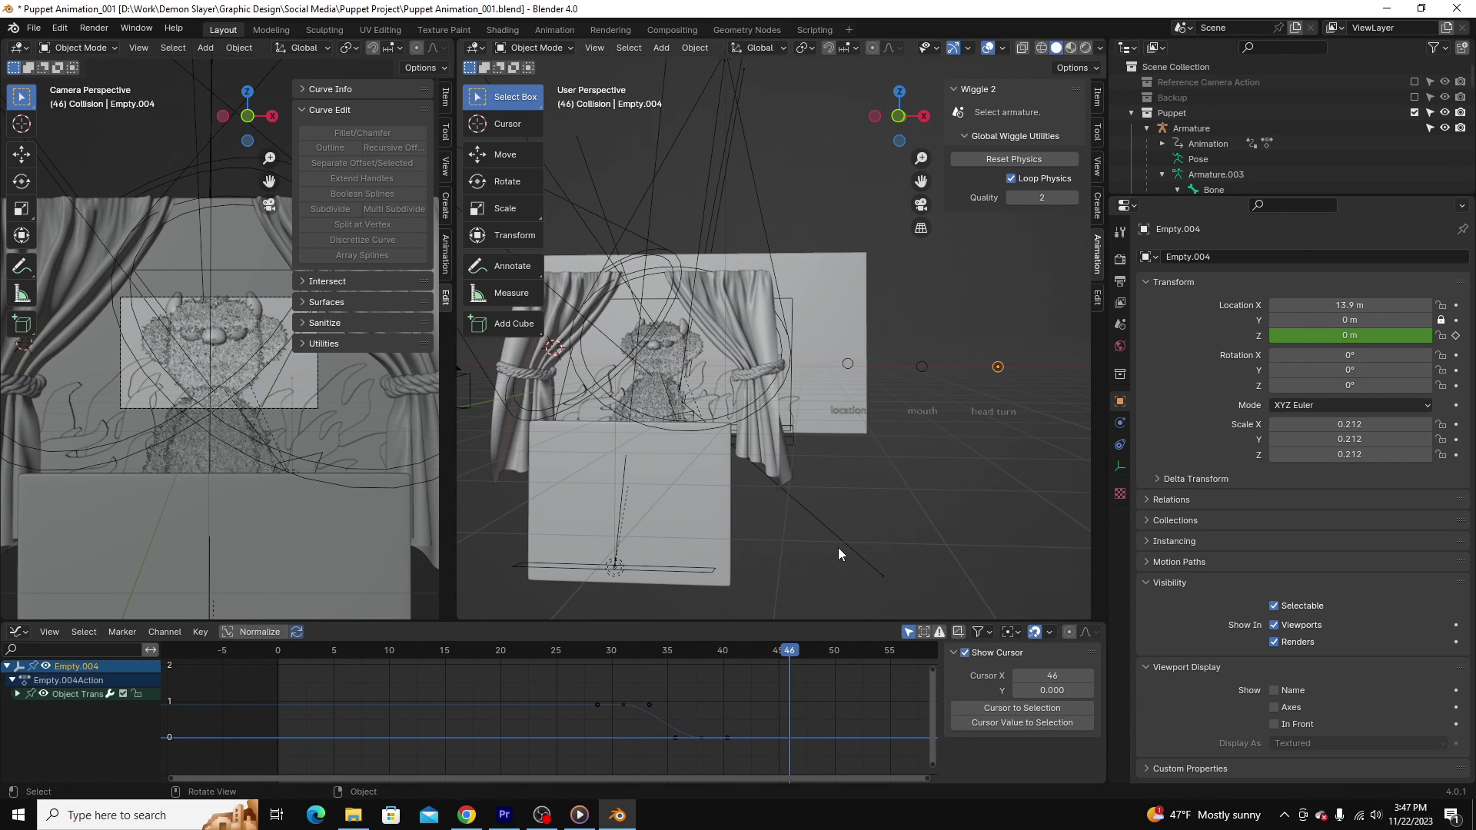